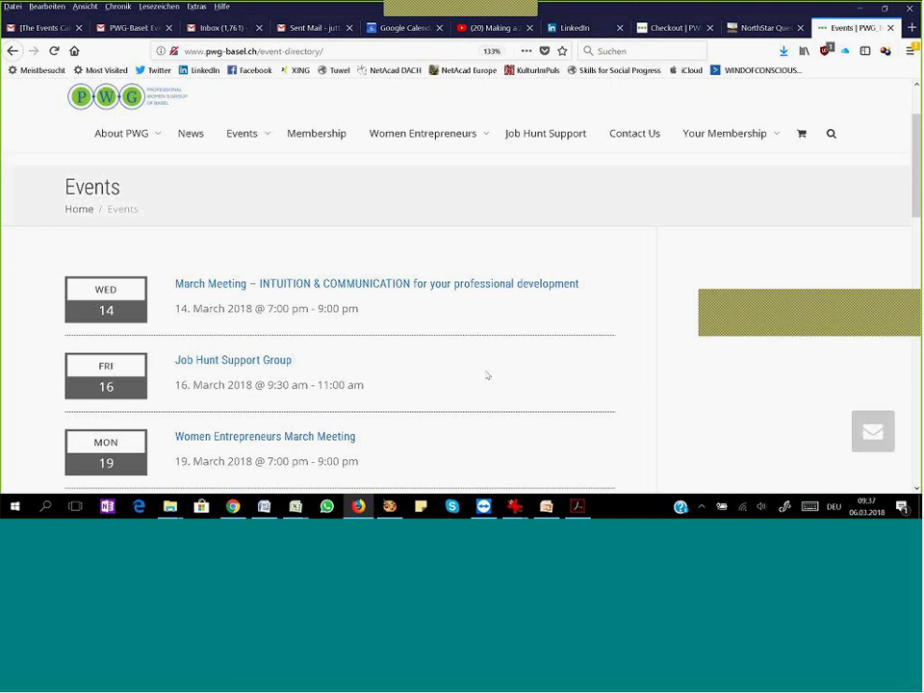
- Open the 14 March 2018 "March Meeting – INTUITION & COMMUNICATION for your professional development" event from the event directory
{"action": "scroll", "coordinate": [488, 375], "scroll_direction": "down", "scroll_amount": 2}
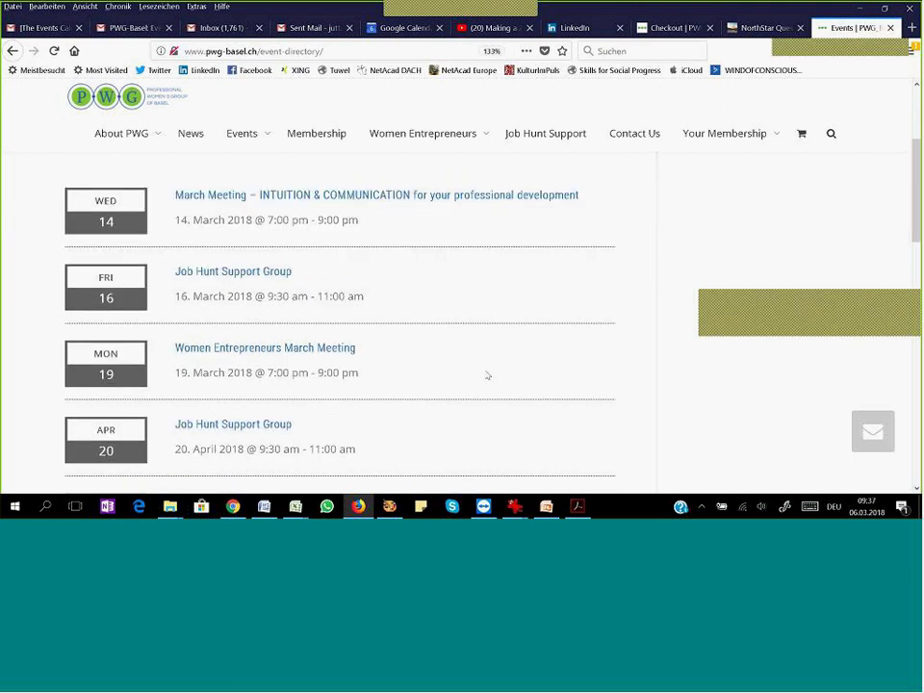
{"action": "scroll", "coordinate": [488, 375], "scroll_direction": "up", "scroll_amount": 2}
{"action": "left_click", "coordinate": [306, 283]}
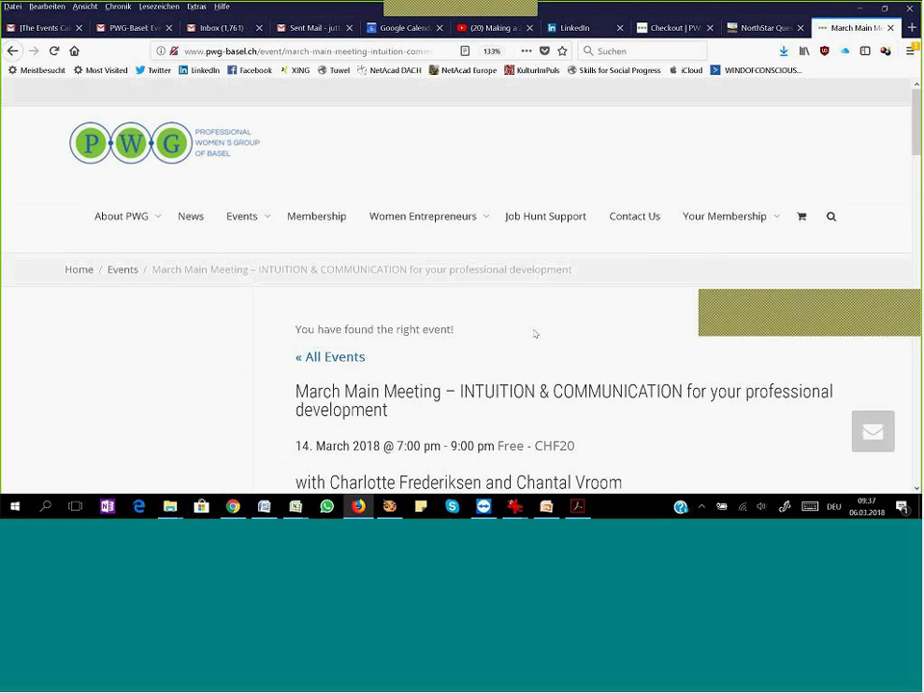
- Examine the public event page's description, member and guest tickets, details, organizer, volunteering note, venue map and closing links
{"action": "scroll", "coordinate": [534, 333], "scroll_direction": "down", "scroll_amount": 5}
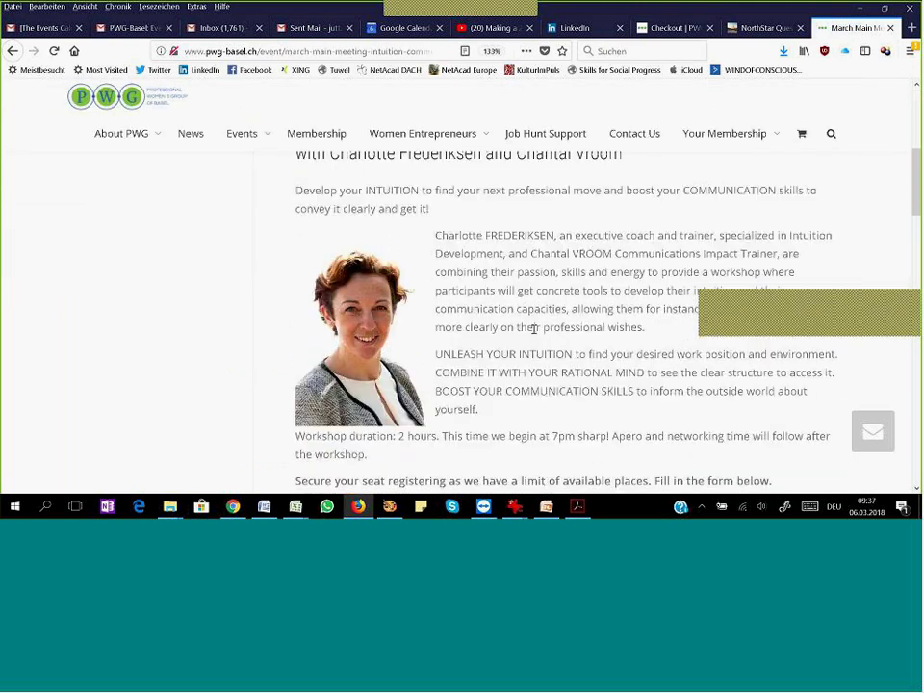
{"action": "scroll", "coordinate": [534, 329], "scroll_direction": "down", "scroll_amount": 3}
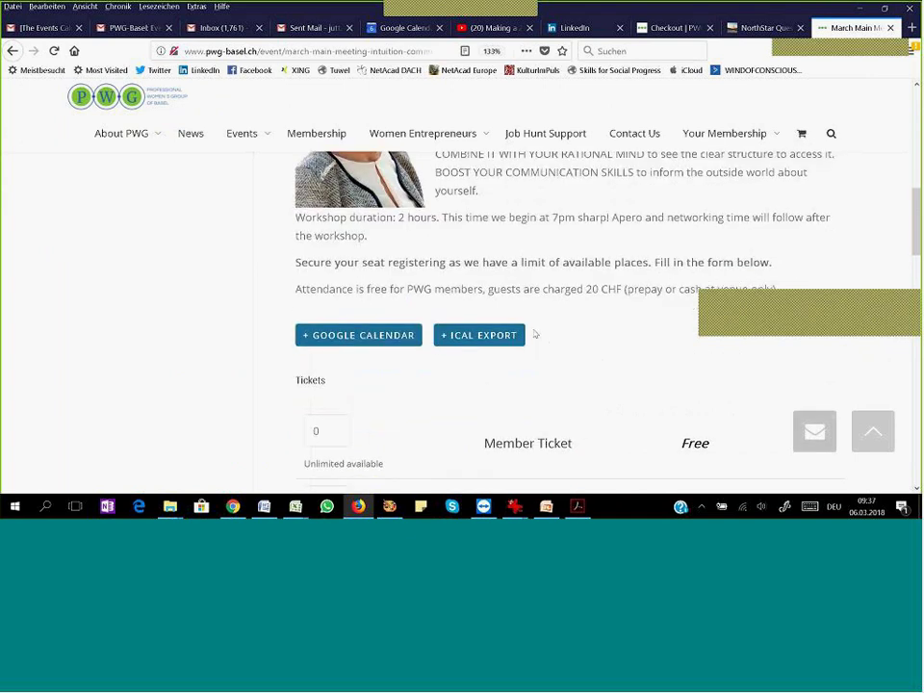
{"action": "scroll", "coordinate": [535, 334], "scroll_direction": "down", "scroll_amount": 1}
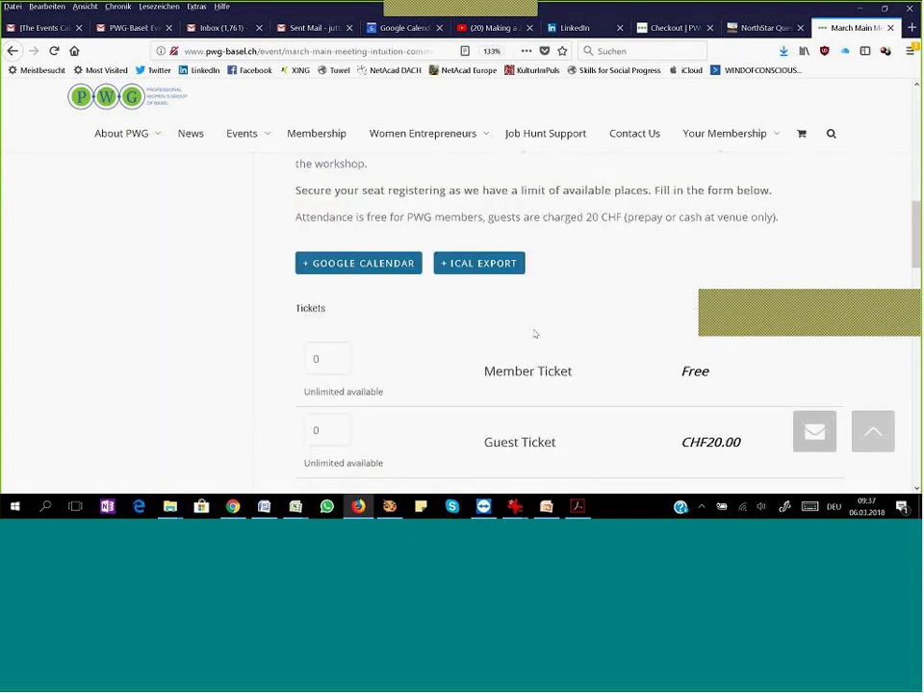
{"action": "scroll", "coordinate": [535, 334], "scroll_direction": "down", "scroll_amount": 1}
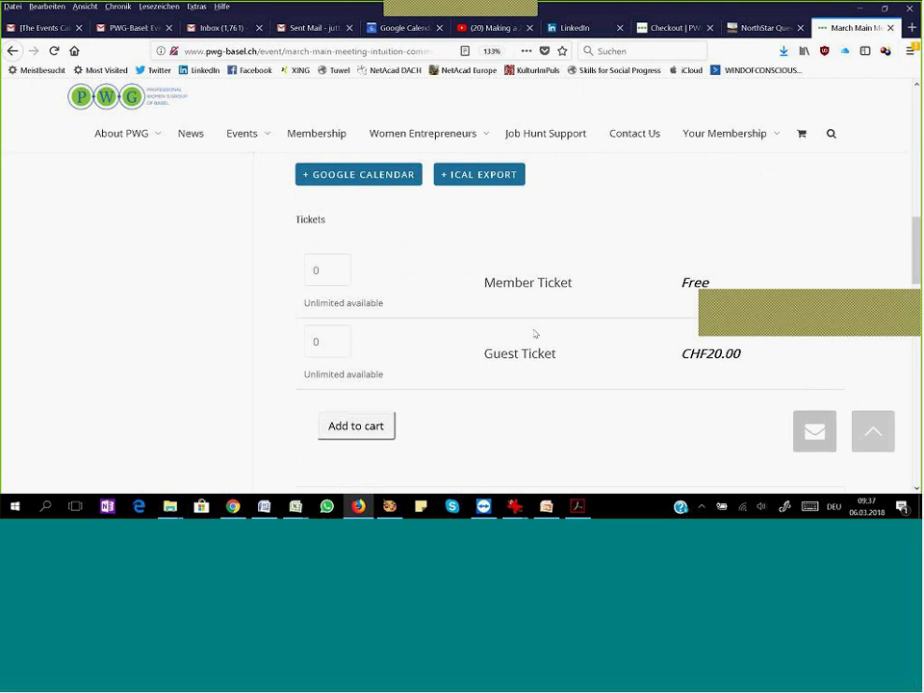
{"action": "scroll", "coordinate": [535, 334], "scroll_direction": "down", "scroll_amount": 1}
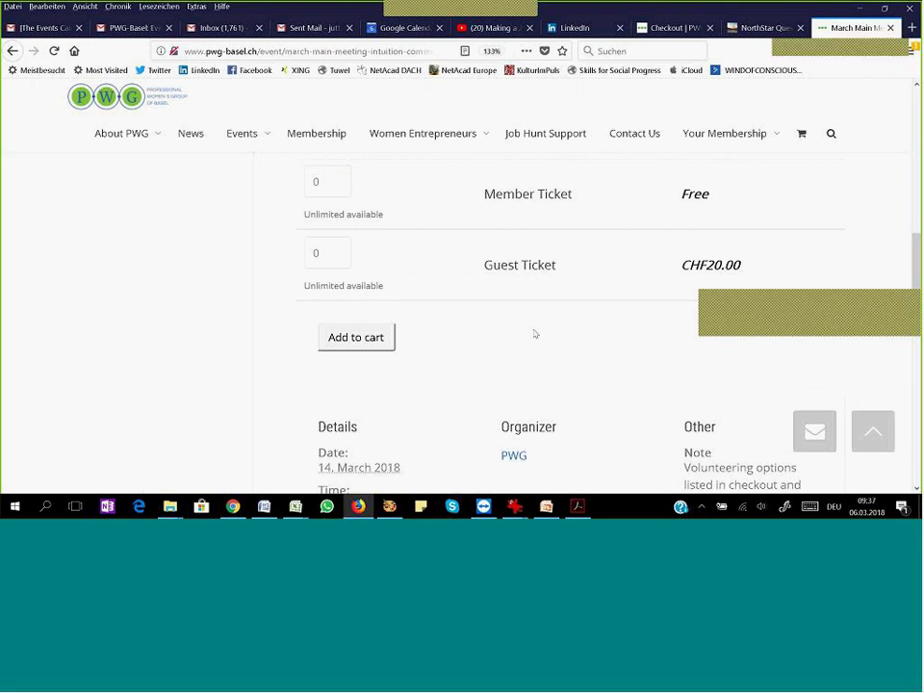
{"action": "scroll", "coordinate": [535, 334], "scroll_direction": "down", "scroll_amount": 1}
{"action": "scroll", "coordinate": [535, 333], "scroll_direction": "down", "scroll_amount": 1}
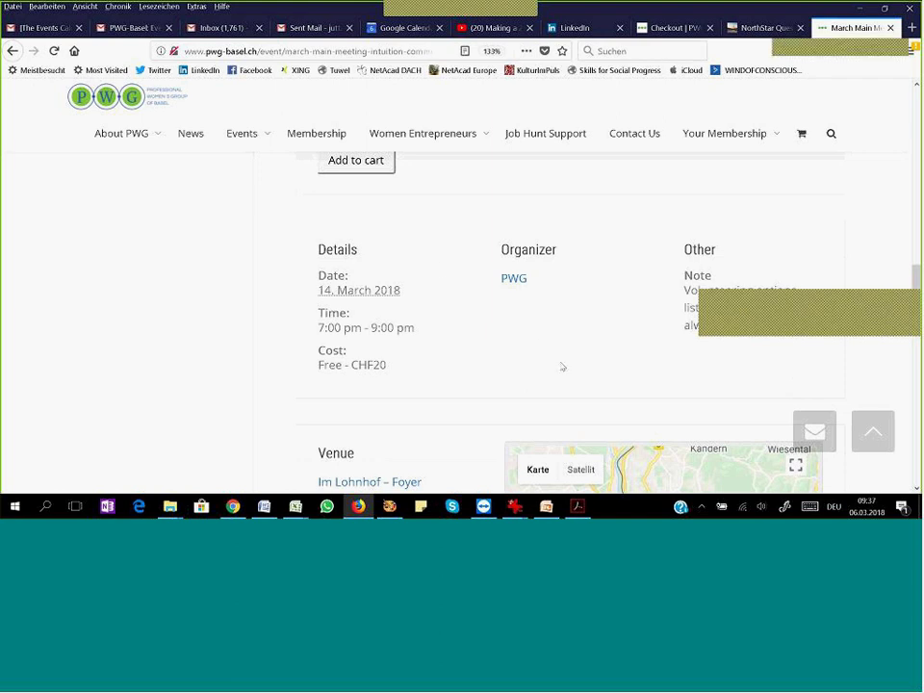
{"action": "scroll", "coordinate": [549, 359], "scroll_direction": "down", "scroll_amount": 1}
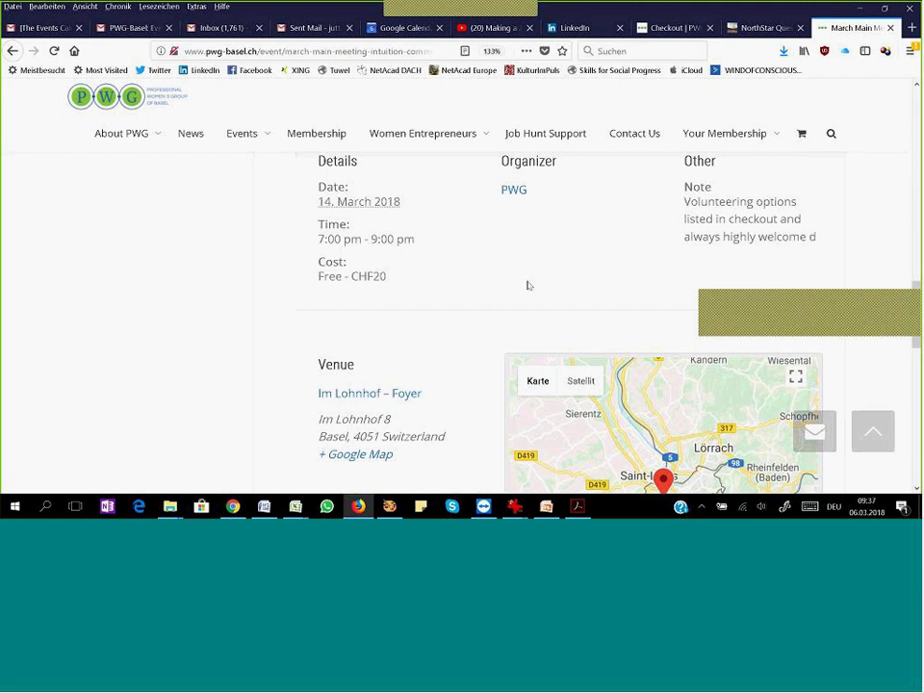
{"action": "scroll", "coordinate": [528, 286], "scroll_direction": "down", "scroll_amount": 2}
{"action": "scroll", "coordinate": [467, 319], "scroll_direction": "down", "scroll_amount": 2}
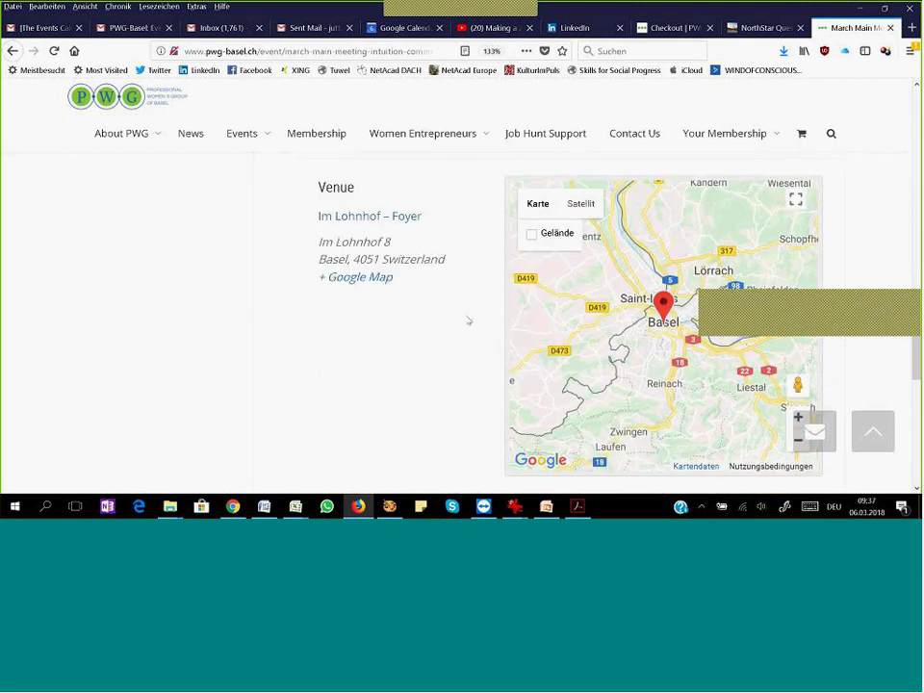
{"action": "scroll", "coordinate": [452, 313], "scroll_direction": "down", "scroll_amount": 2}
{"action": "scroll", "coordinate": [451, 313], "scroll_direction": "down", "scroll_amount": 2}
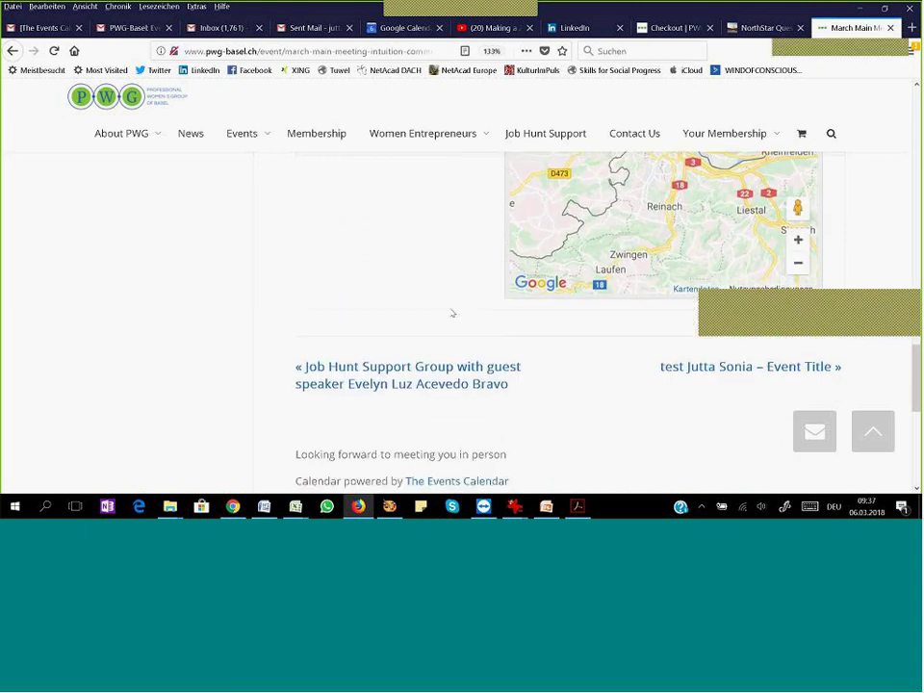
{"action": "scroll", "coordinate": [451, 314], "scroll_direction": "down", "scroll_amount": 4}
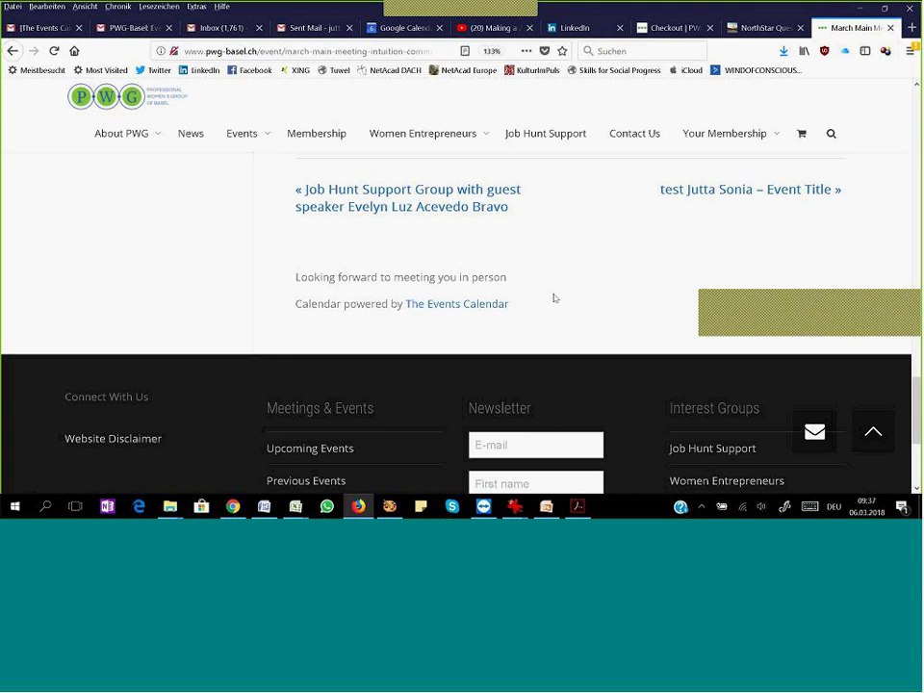
{"action": "scroll", "coordinate": [555, 298], "scroll_direction": "up", "scroll_amount": 15}
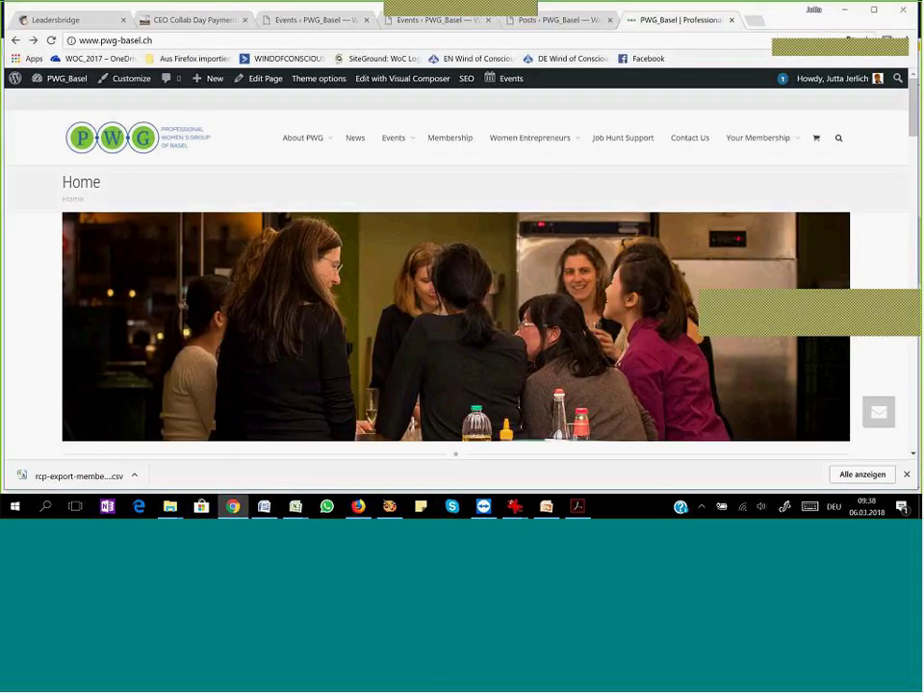
- Switch to Chrome's WordPress admin Events list for PWG_Basel and look through the first page of events
{"action": "key", "text": "alt+Tab"}
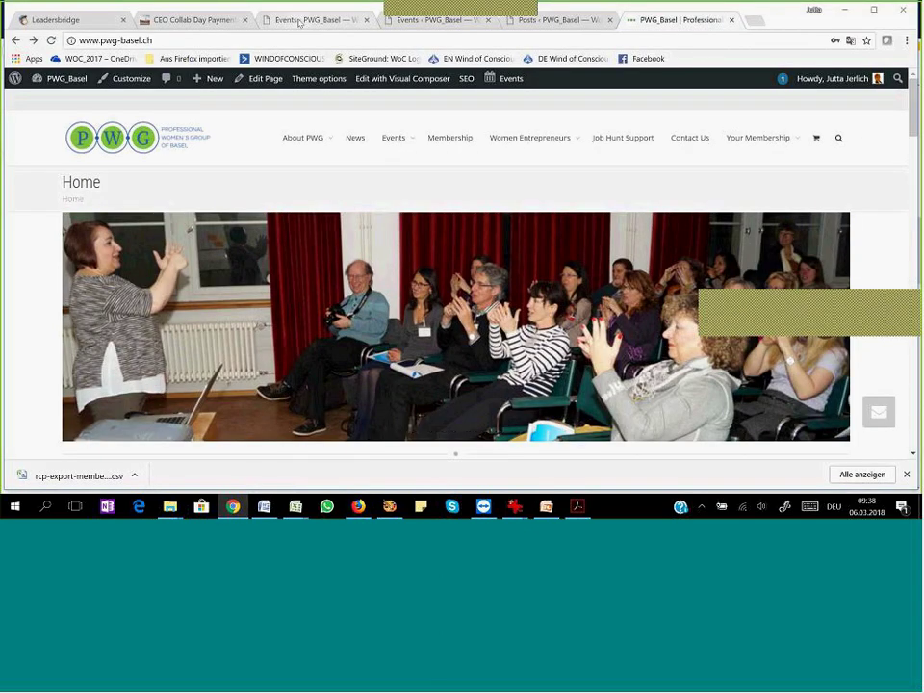
{"action": "left_click", "coordinate": [299, 20]}
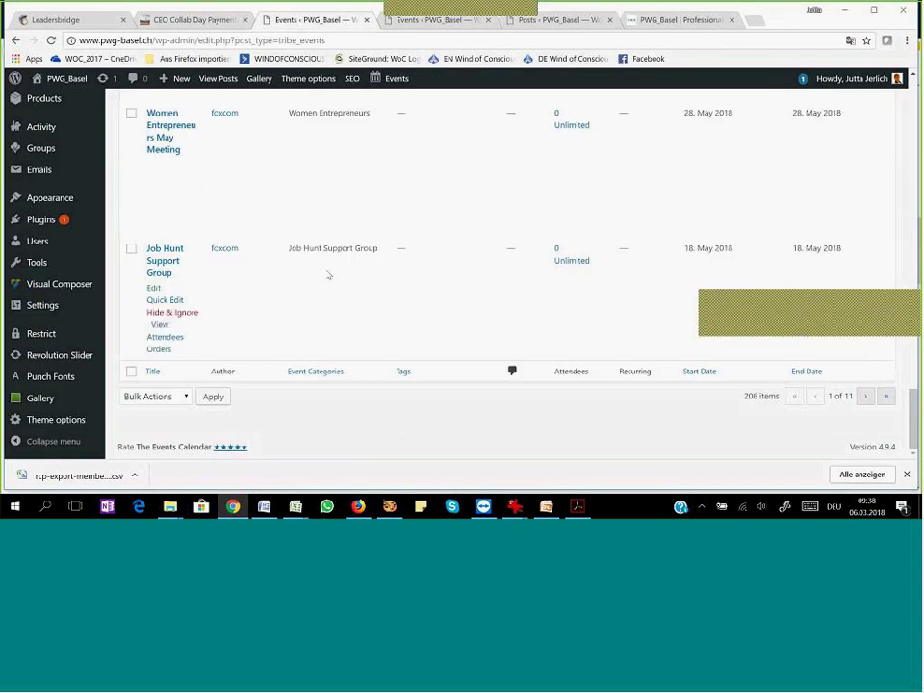
{"action": "scroll", "coordinate": [328, 276], "scroll_direction": "up", "scroll_amount": 10}
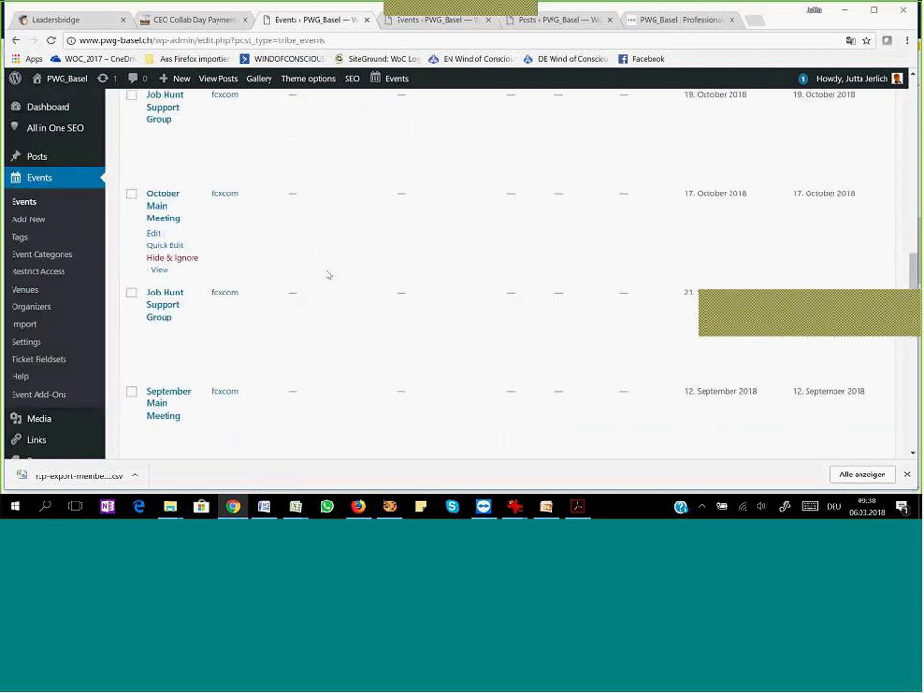
{"action": "scroll", "coordinate": [328, 276], "scroll_direction": "up", "scroll_amount": 3}
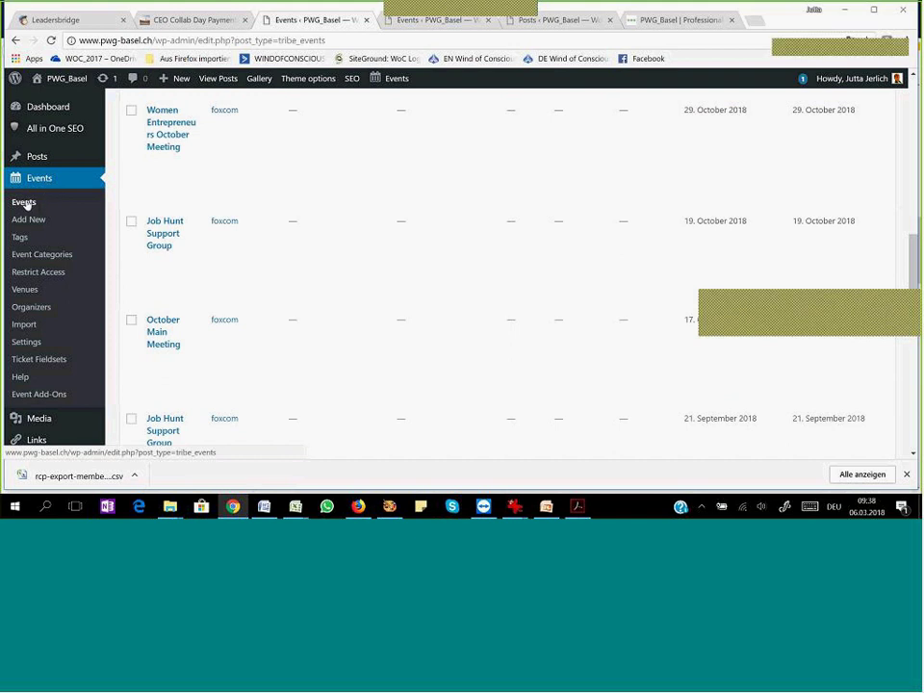
{"action": "scroll", "coordinate": [357, 249], "scroll_direction": "down", "scroll_amount": 3}
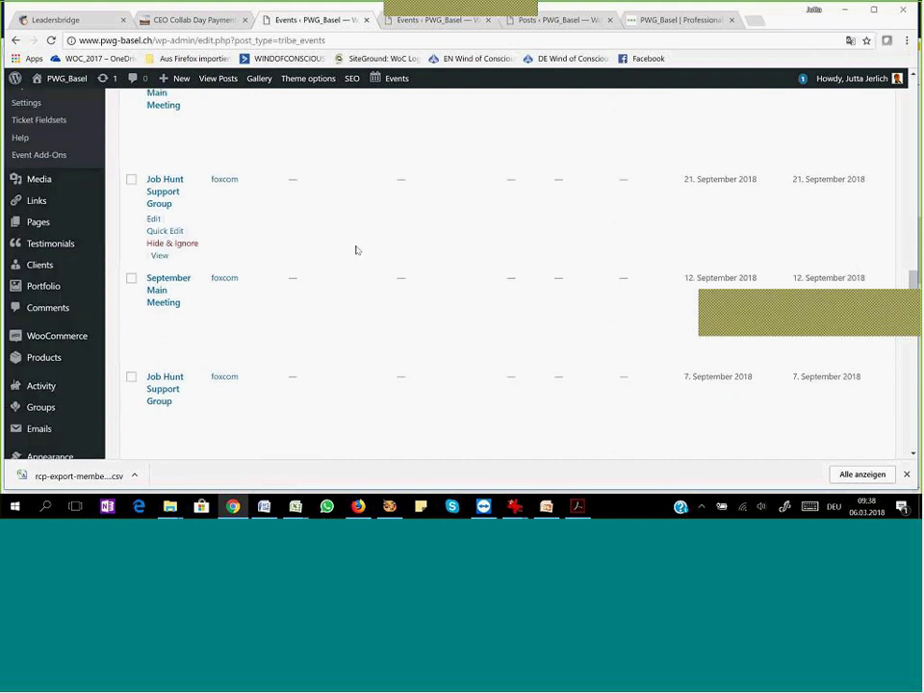
{"action": "scroll", "coordinate": [356, 249], "scroll_direction": "down", "scroll_amount": 3}
{"action": "scroll", "coordinate": [356, 249], "scroll_direction": "down", "scroll_amount": 5}
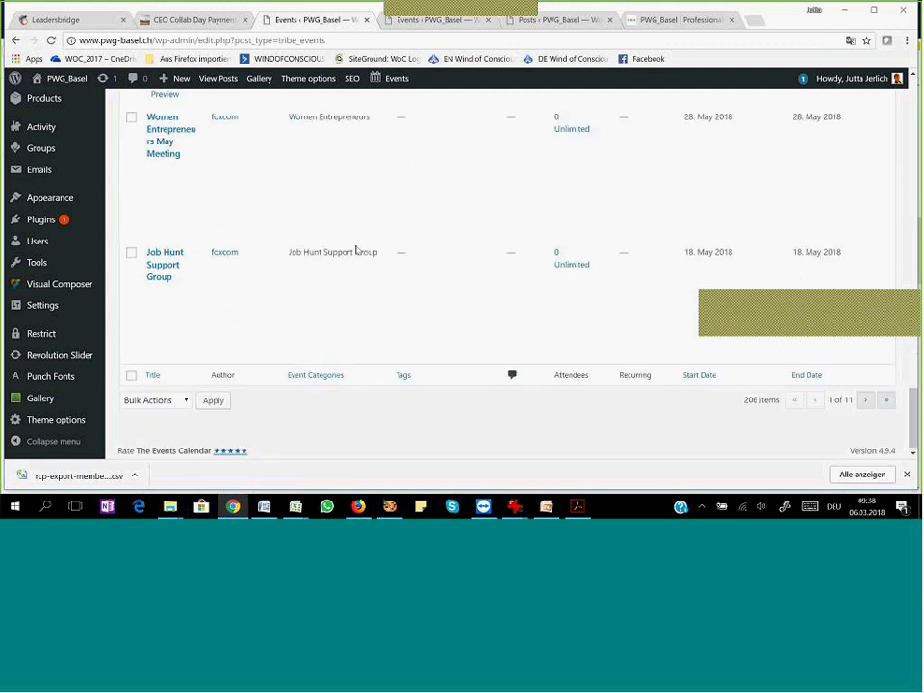
- Open the "March Meeting – INTUITION & COMMUNICATION" event on the second page of the events list for editing
{"action": "left_click", "coordinate": [865, 397]}
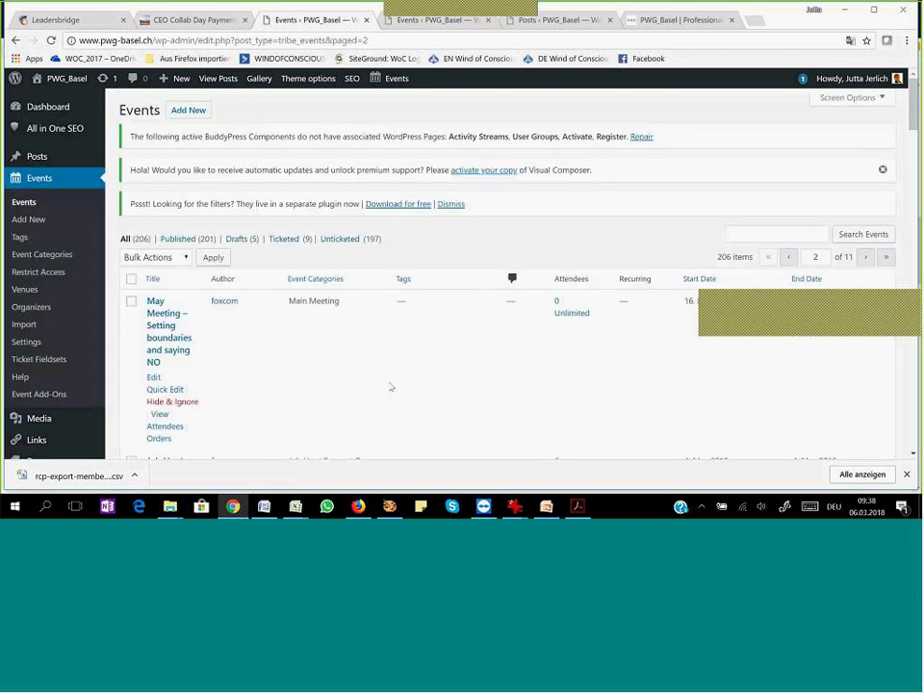
{"action": "scroll", "coordinate": [391, 386], "scroll_direction": "down", "scroll_amount": 5}
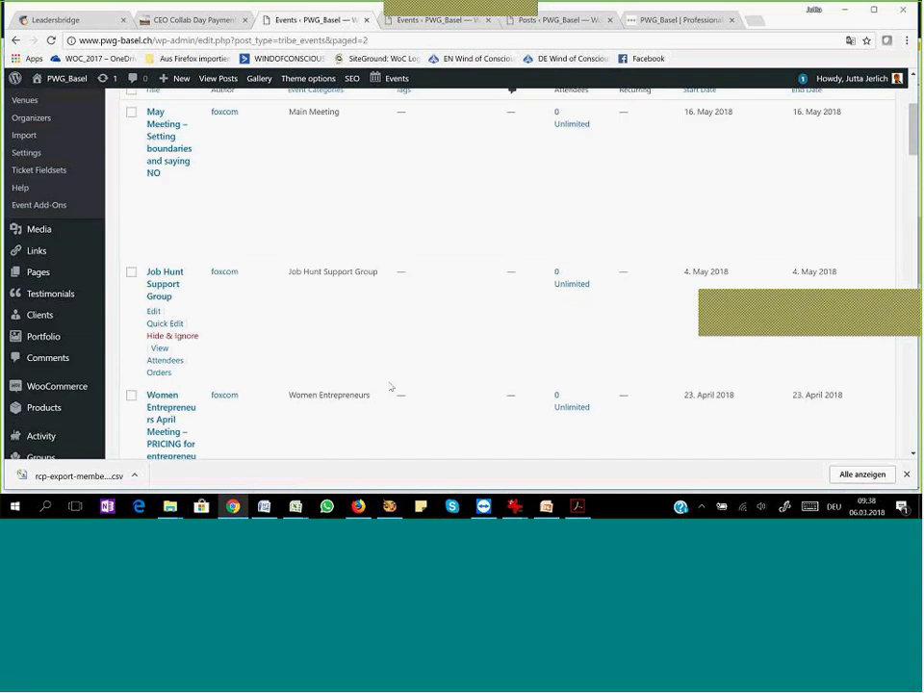
{"action": "scroll", "coordinate": [390, 387], "scroll_direction": "down", "scroll_amount": 6}
{"action": "scroll", "coordinate": [390, 387], "scroll_direction": "down", "scroll_amount": 4}
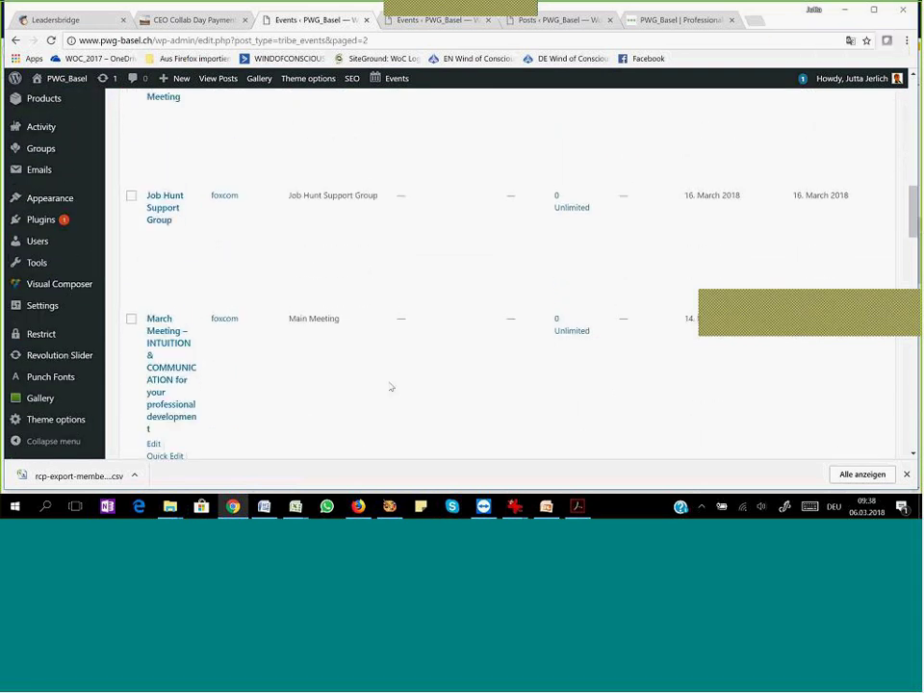
{"action": "scroll", "coordinate": [390, 387], "scroll_direction": "down", "scroll_amount": 1}
{"action": "scroll", "coordinate": [389, 385], "scroll_direction": "down", "scroll_amount": 1}
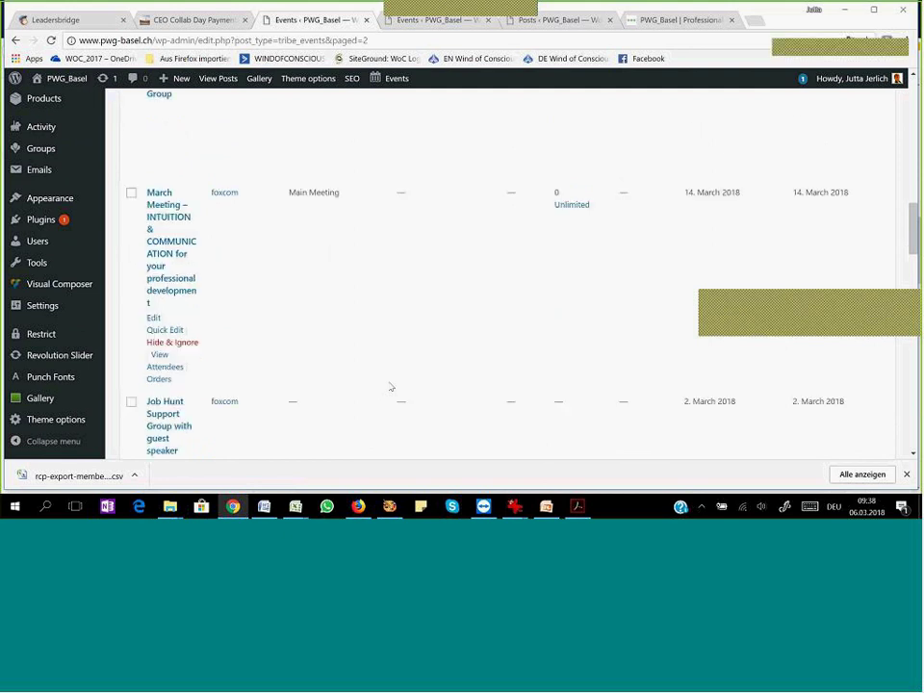
{"action": "left_click", "coordinate": [153, 317]}
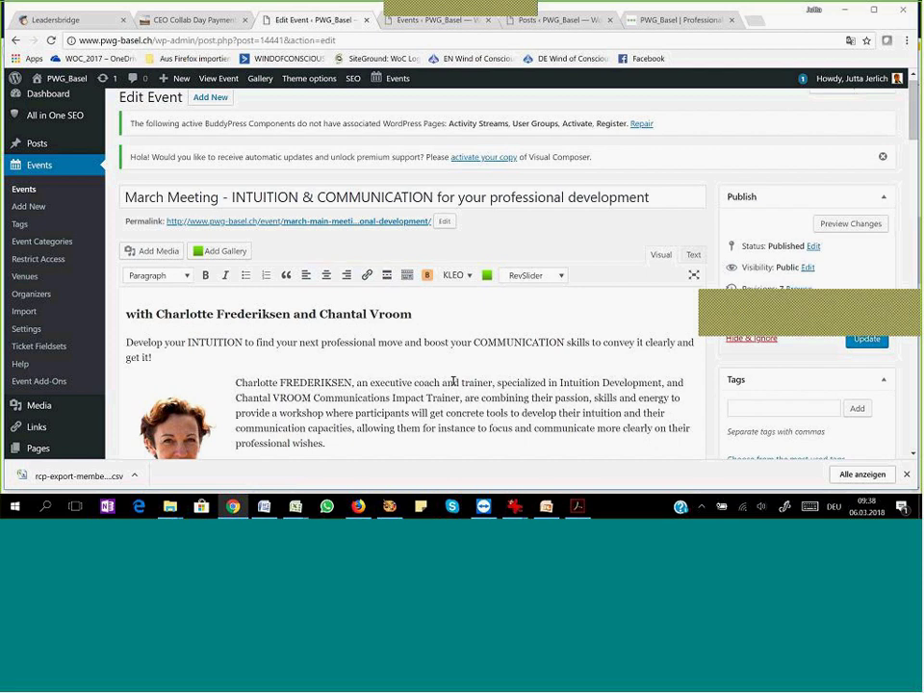
- Review the event's description and date settings, and look through the available venues without changing the selected one
{"action": "scroll", "coordinate": [454, 382], "scroll_direction": "down", "scroll_amount": 1}
{"action": "scroll", "coordinate": [453, 381], "scroll_direction": "down", "scroll_amount": 3}
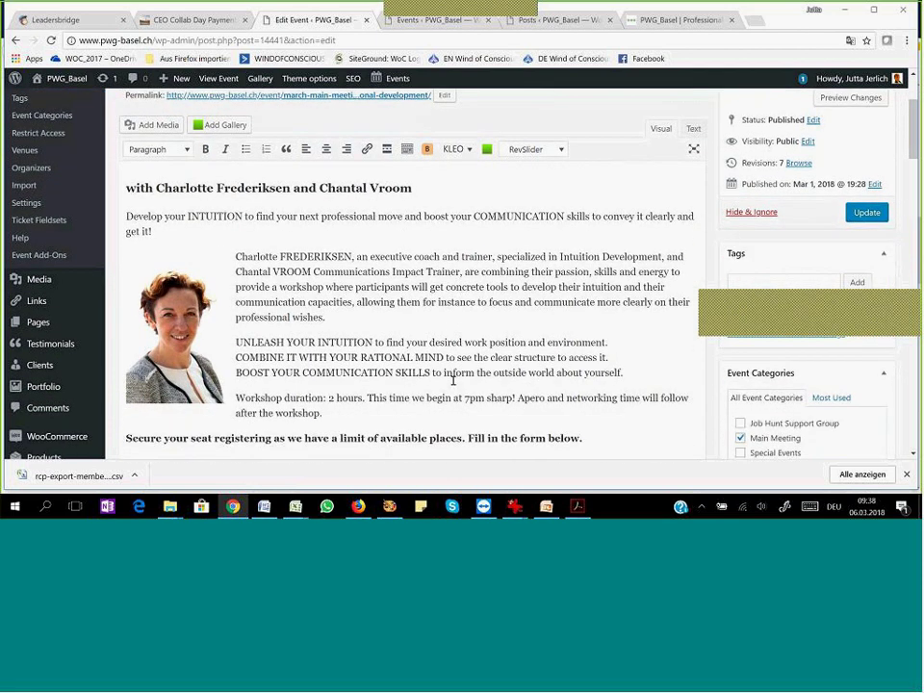
{"action": "scroll", "coordinate": [453, 381], "scroll_direction": "down", "scroll_amount": 3}
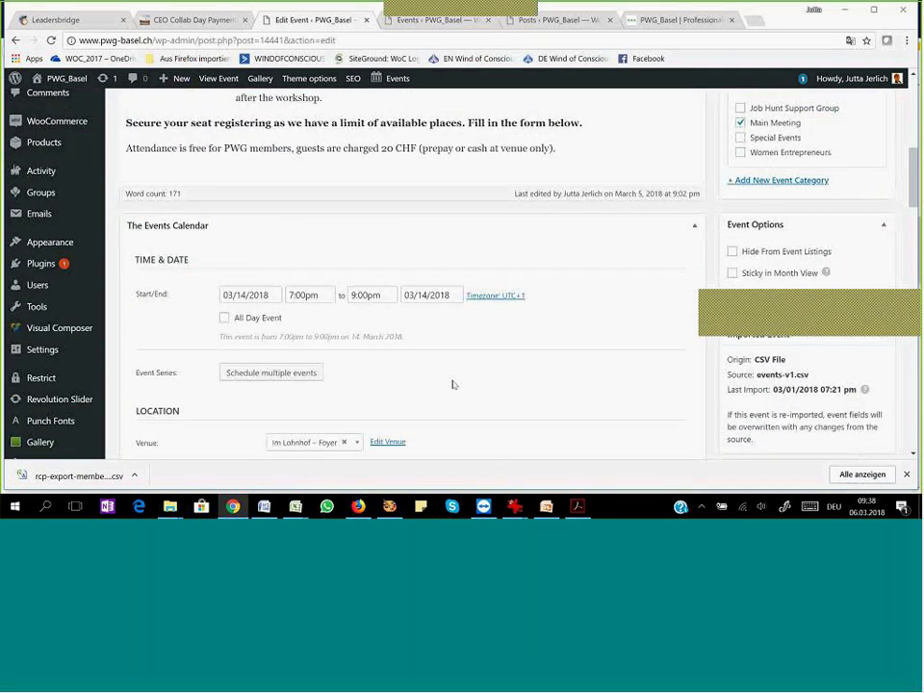
{"action": "scroll", "coordinate": [453, 384], "scroll_direction": "down", "scroll_amount": 1}
{"action": "scroll", "coordinate": [453, 383], "scroll_direction": "down", "scroll_amount": 1}
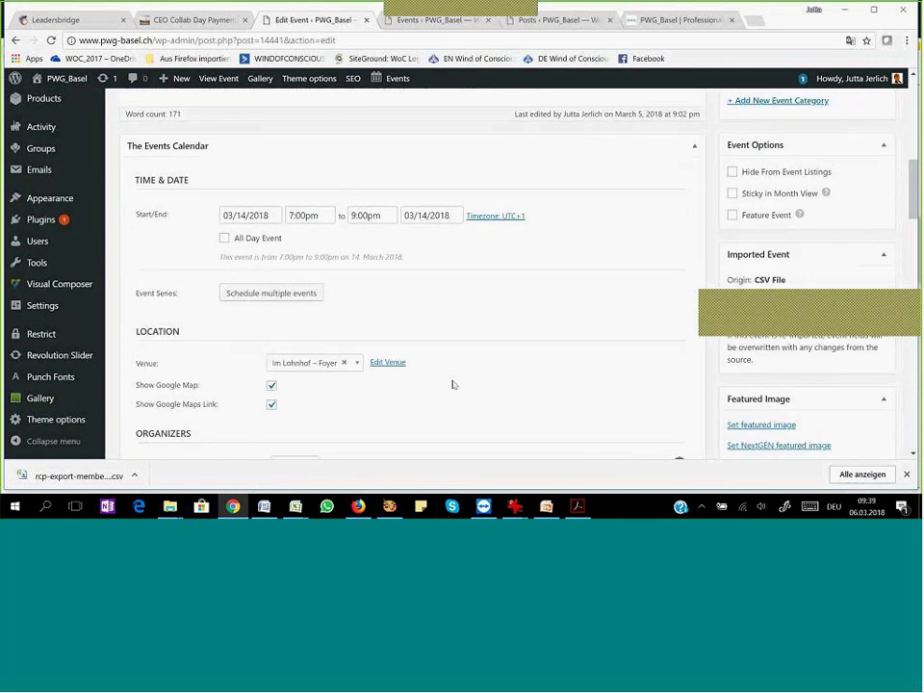
{"action": "left_click", "coordinate": [358, 318]}
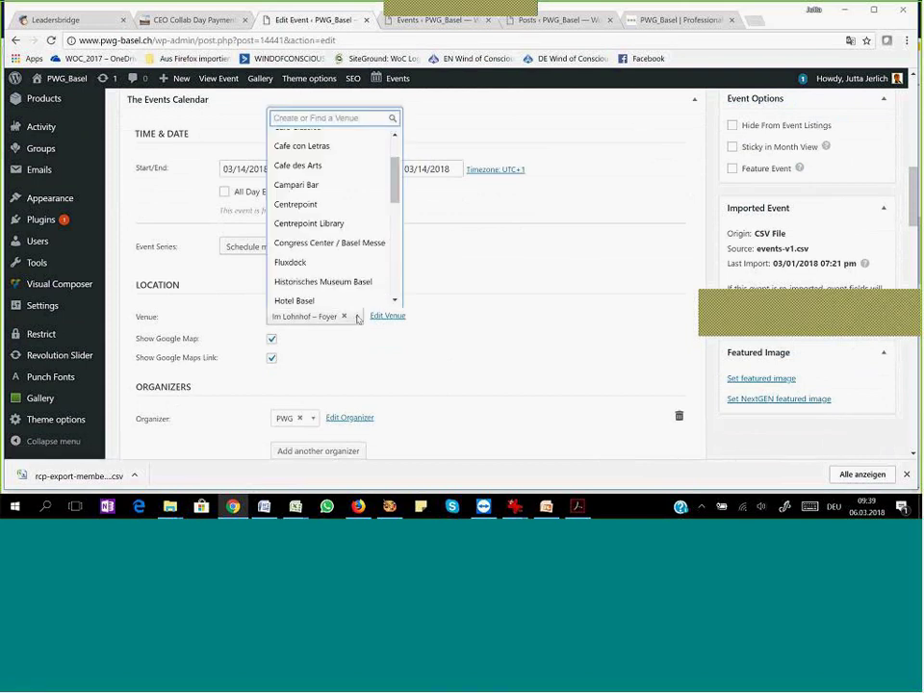
{"action": "left_click_drag", "start_coordinate": [394, 192], "coordinate": [390, 220]}
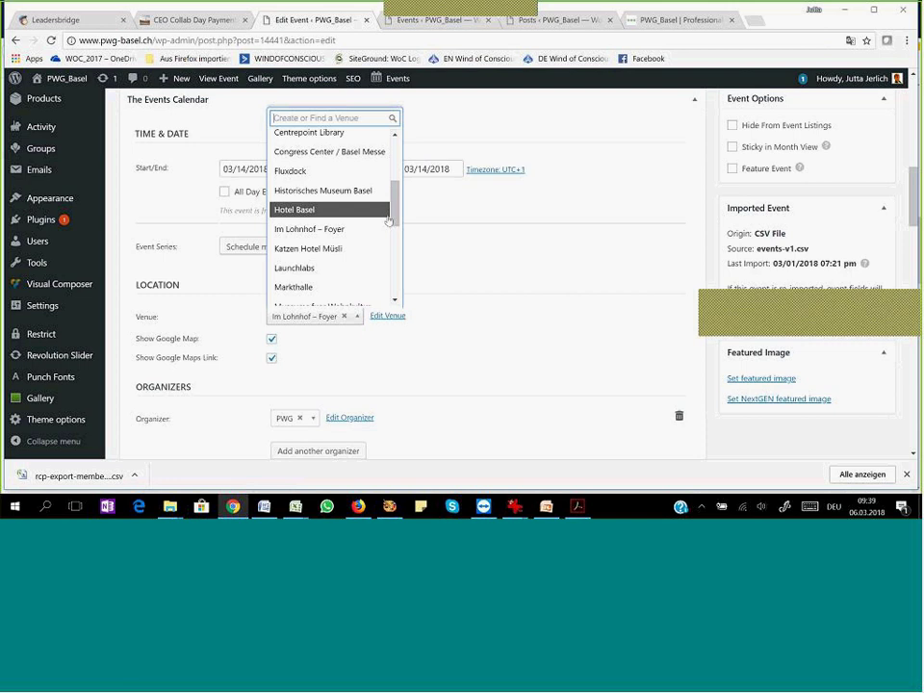
{"action": "left_click", "coordinate": [463, 342]}
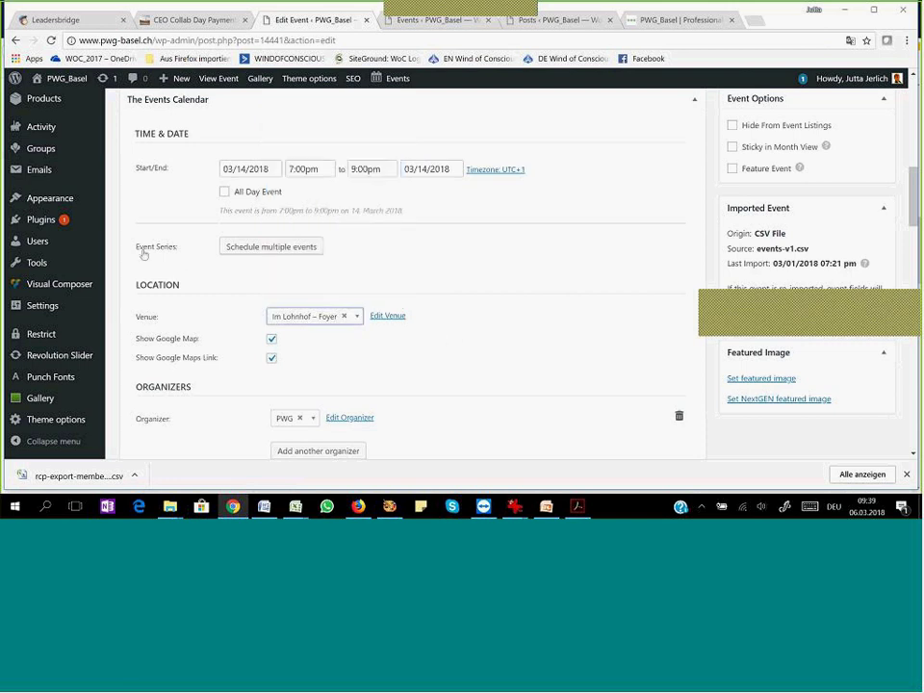
- Review the event's description, category, location and organizer settings in the event editor
{"action": "scroll", "coordinate": [144, 255], "scroll_direction": "up", "scroll_amount": 6}
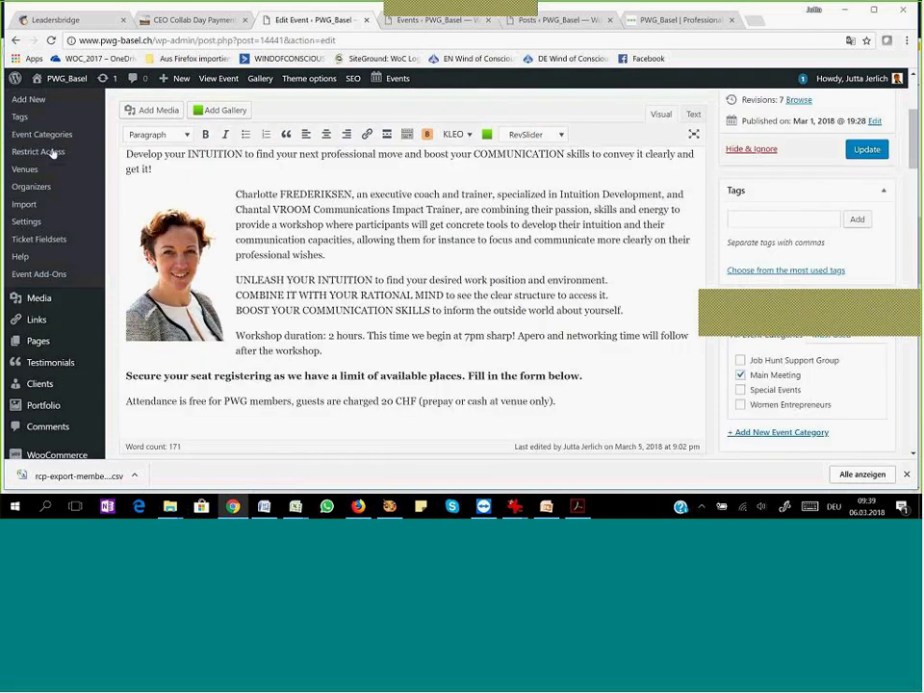
{"action": "scroll", "coordinate": [55, 151], "scroll_direction": "up", "scroll_amount": 2}
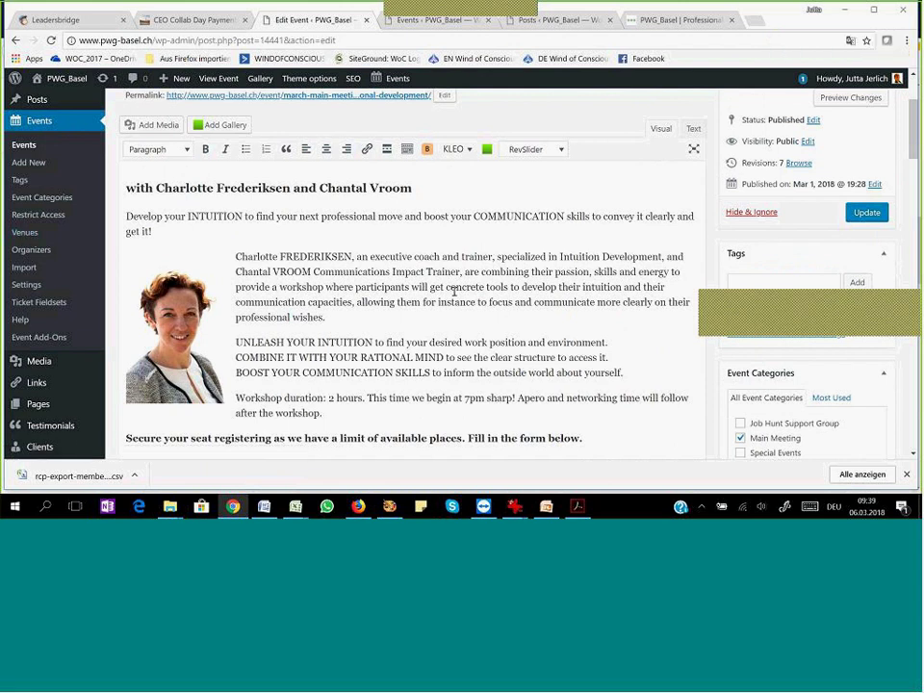
{"action": "scroll", "coordinate": [454, 291], "scroll_direction": "down", "scroll_amount": 1}
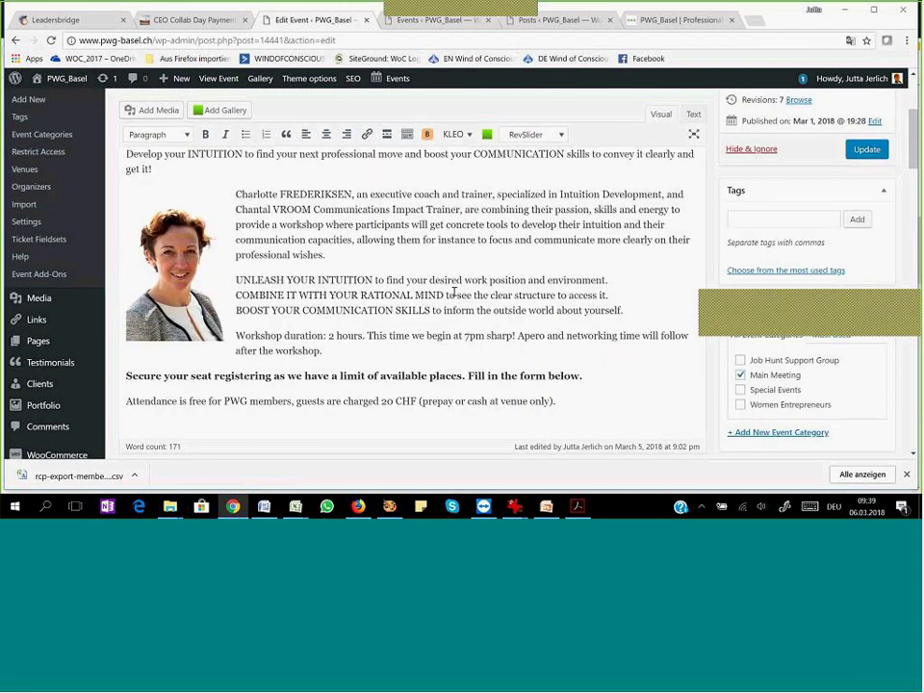
{"action": "scroll", "coordinate": [454, 290], "scroll_direction": "down", "scroll_amount": 7}
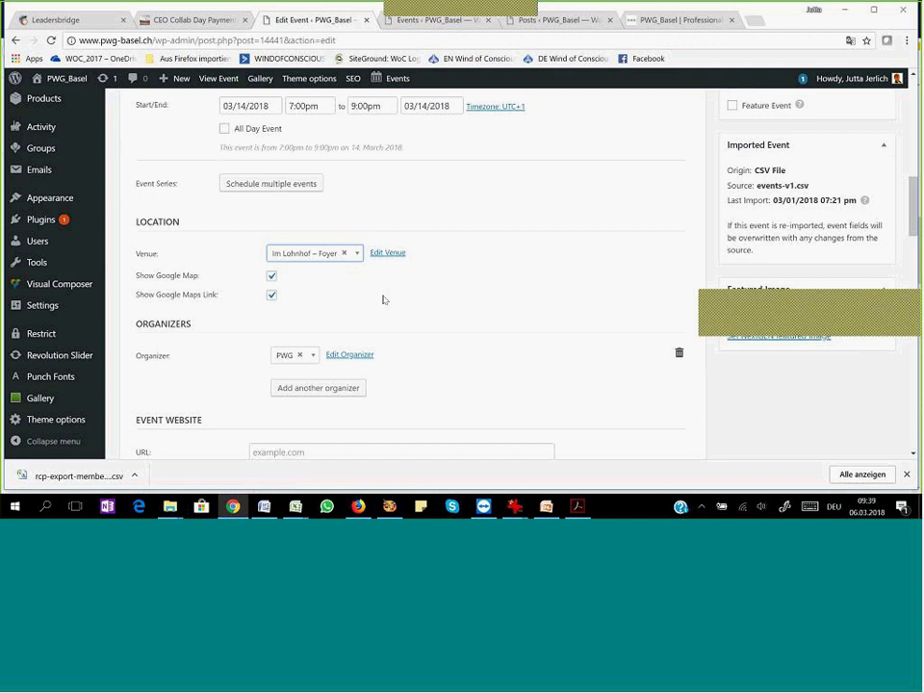
{"action": "scroll", "coordinate": [384, 300], "scroll_direction": "down", "scroll_amount": 1}
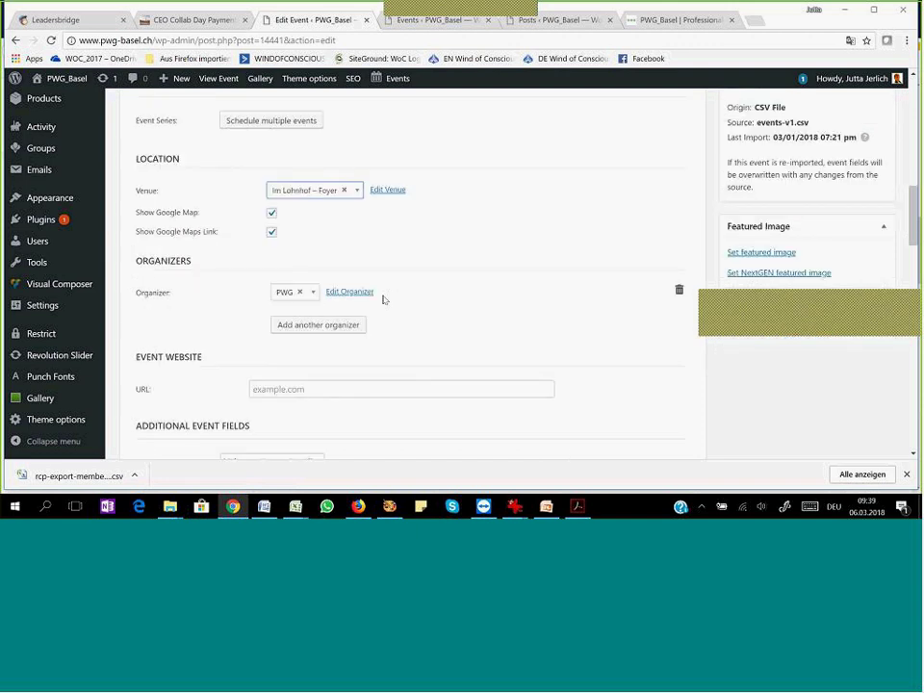
- Read through the Note in the additional event fields and correct "welcome d" to "welcomed"
{"action": "scroll", "coordinate": [384, 300], "scroll_direction": "down", "scroll_amount": 1}
{"action": "scroll", "coordinate": [383, 300], "scroll_direction": "down", "scroll_amount": 1}
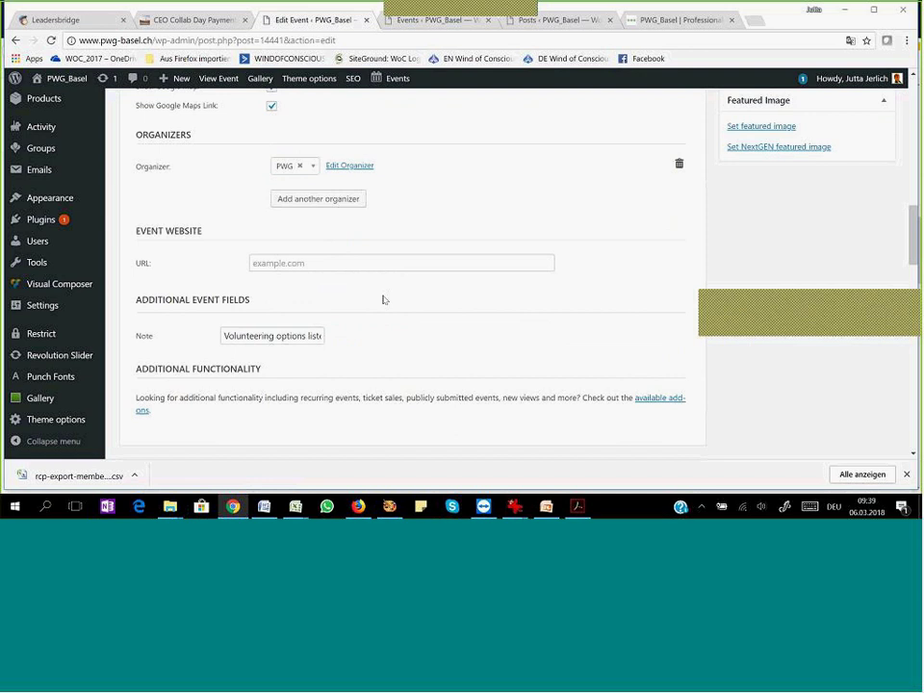
{"action": "scroll", "coordinate": [384, 301], "scroll_direction": "down", "scroll_amount": 1}
{"action": "left_click", "coordinate": [260, 272]}
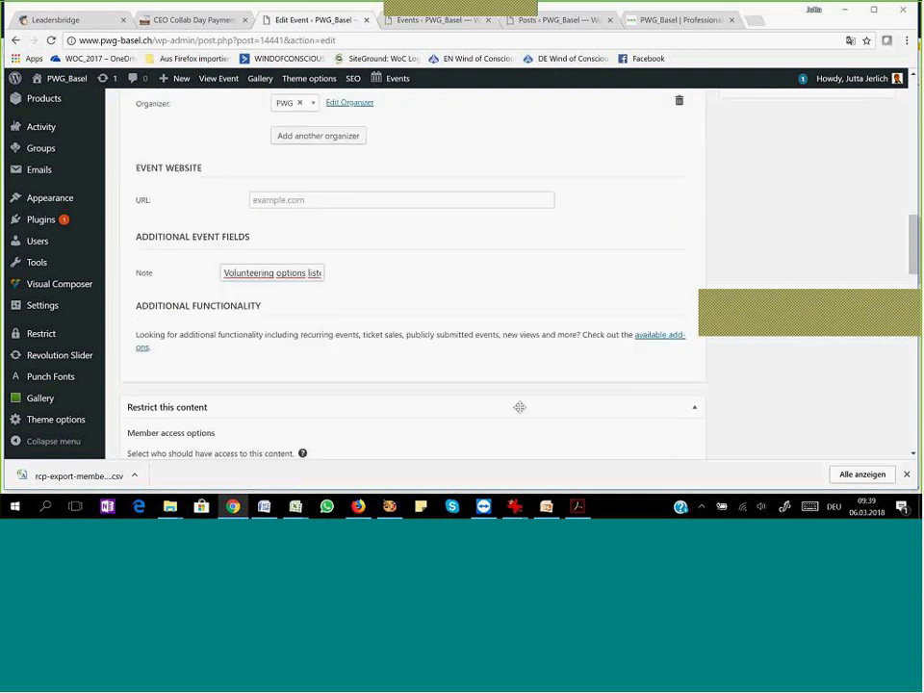
{"action": "key", "text": "End"}
{"action": "key", "text": "Right"}
{"action": "key", "text": "Right"}
{"action": "key", "text": "Right"}
{"action": "key", "text": "Right"}
{"action": "key", "text": "Right"}
{"action": "key", "text": "Right"}
{"action": "key", "text": "Right"}
{"action": "key", "text": "Right"}
{"action": "key", "text": "Right"}
{"action": "key", "text": "Right"}
{"action": "key", "text": "Right"}
{"action": "key", "text": "Right"}
{"action": "key", "text": "Right"}
{"action": "key", "text": "Right"}
{"action": "key", "text": "Right"}
{"action": "key", "text": "Right"}
{"action": "key", "text": "Right"}
{"action": "key", "text": "Right"}
{"action": "key", "text": "Right"}
{"action": "key", "text": "Right"}
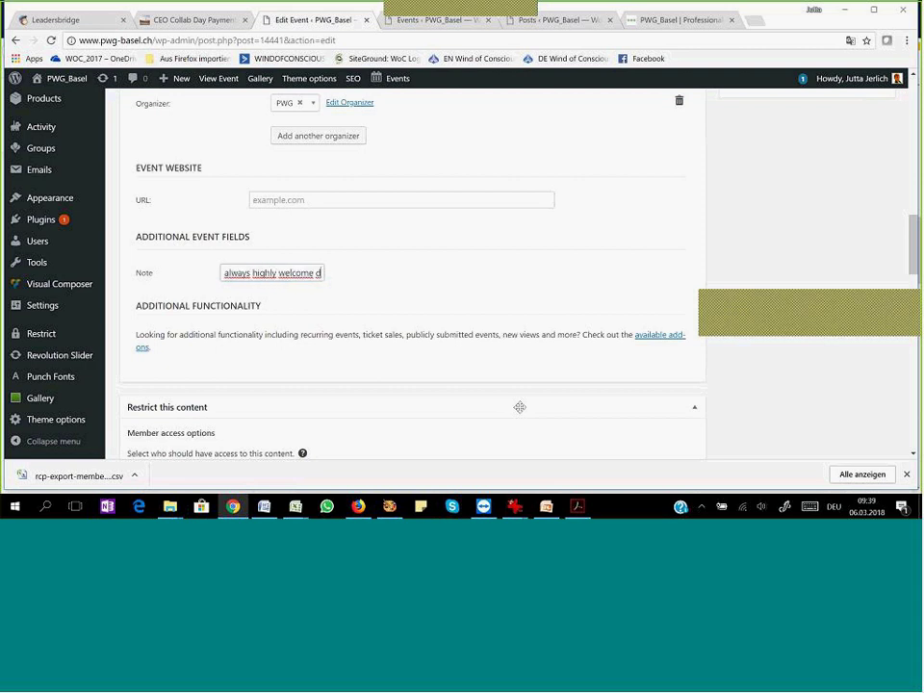
{"action": "key", "text": "Right"}
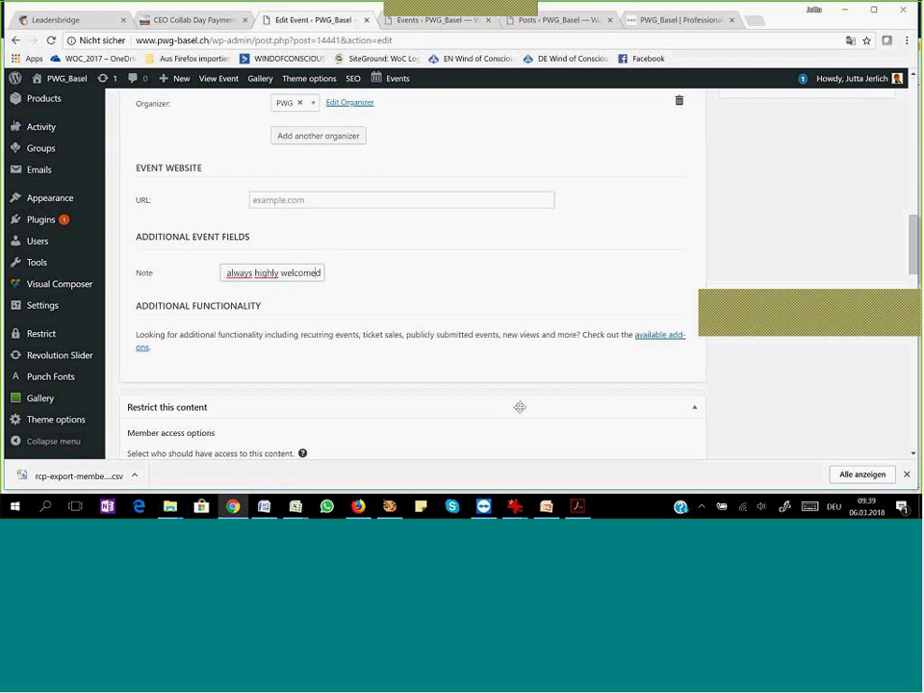
{"action": "key", "text": "Home"}
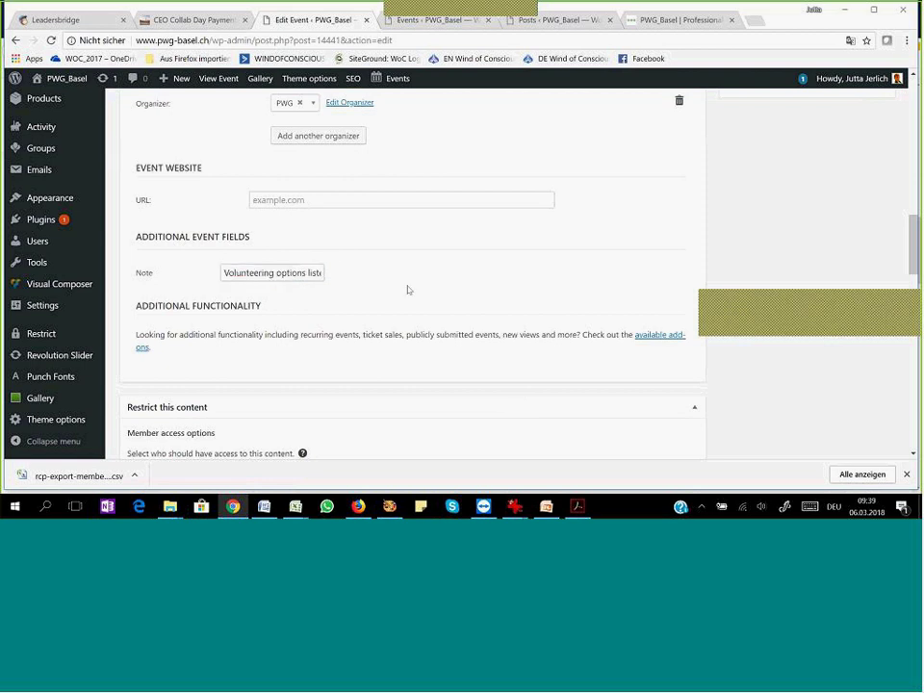
- Open the event's attendee list from its ticket settings, review it and preview its printout without printing
{"action": "scroll", "coordinate": [408, 290], "scroll_direction": "down", "scroll_amount": 3}
{"action": "scroll", "coordinate": [407, 285], "scroll_direction": "down", "scroll_amount": 6}
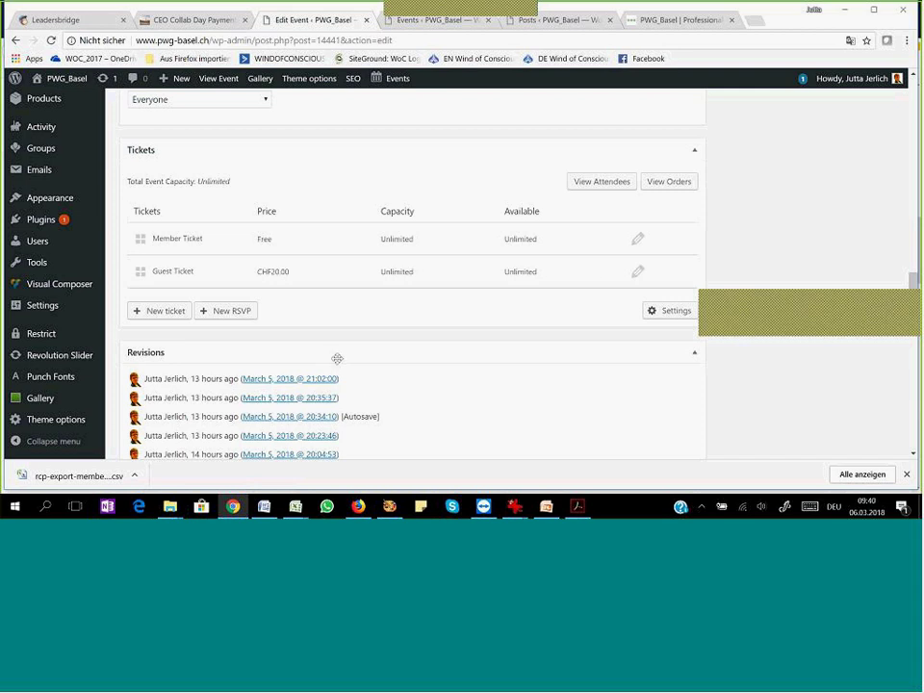
{"action": "left_click", "coordinate": [599, 184]}
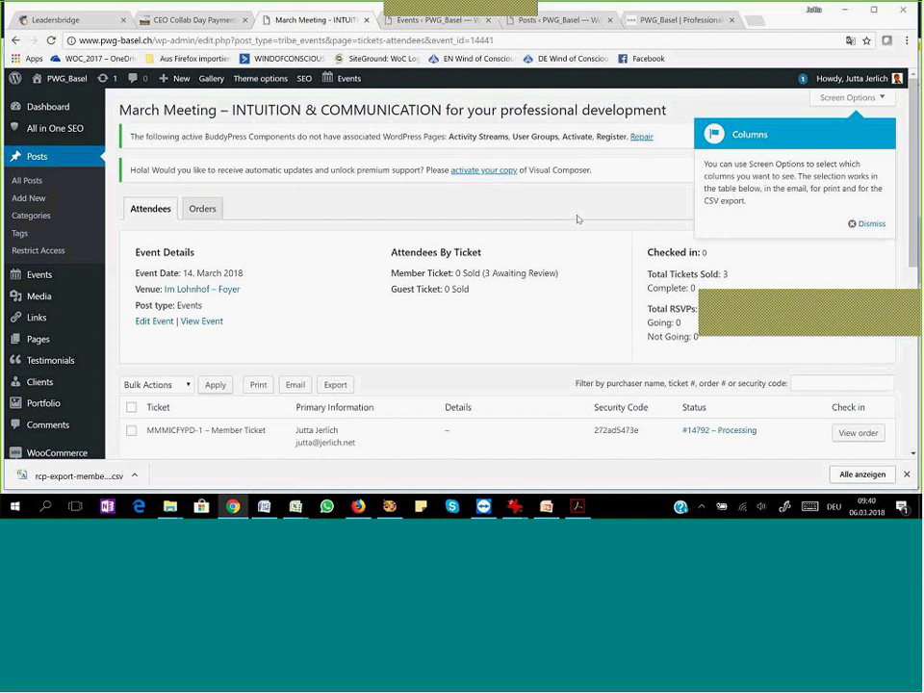
{"action": "scroll", "coordinate": [579, 219], "scroll_direction": "down", "scroll_amount": 3}
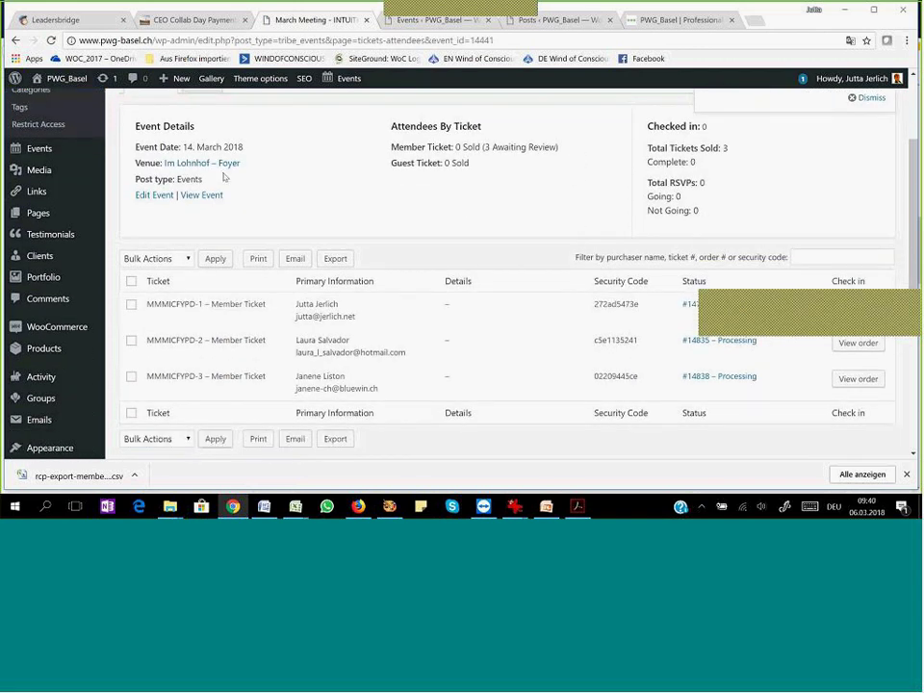
{"action": "scroll", "coordinate": [582, 245], "scroll_direction": "down", "scroll_amount": 2}
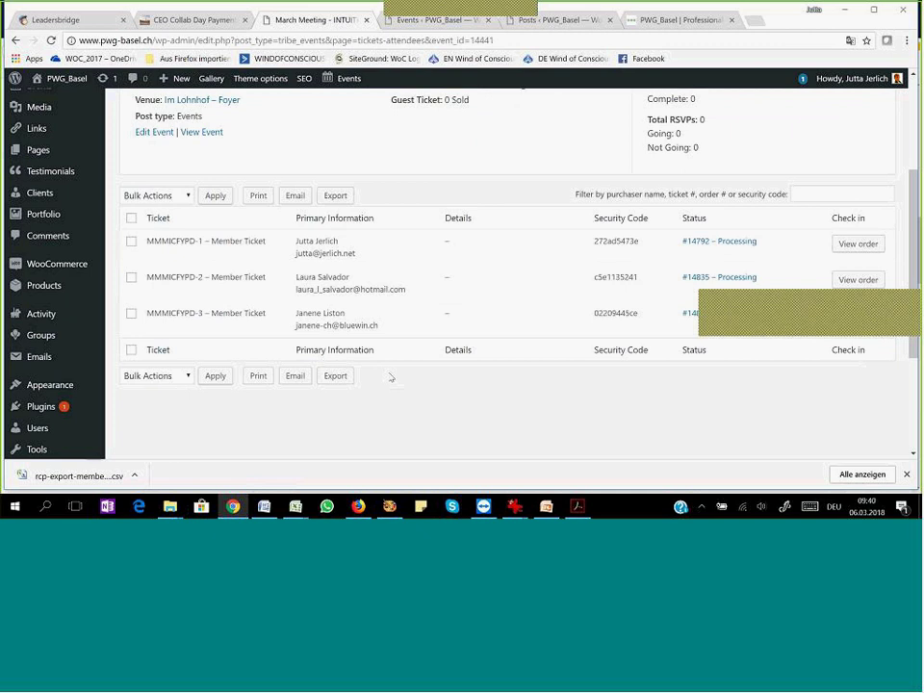
{"action": "scroll", "coordinate": [391, 377], "scroll_direction": "down", "scroll_amount": 2}
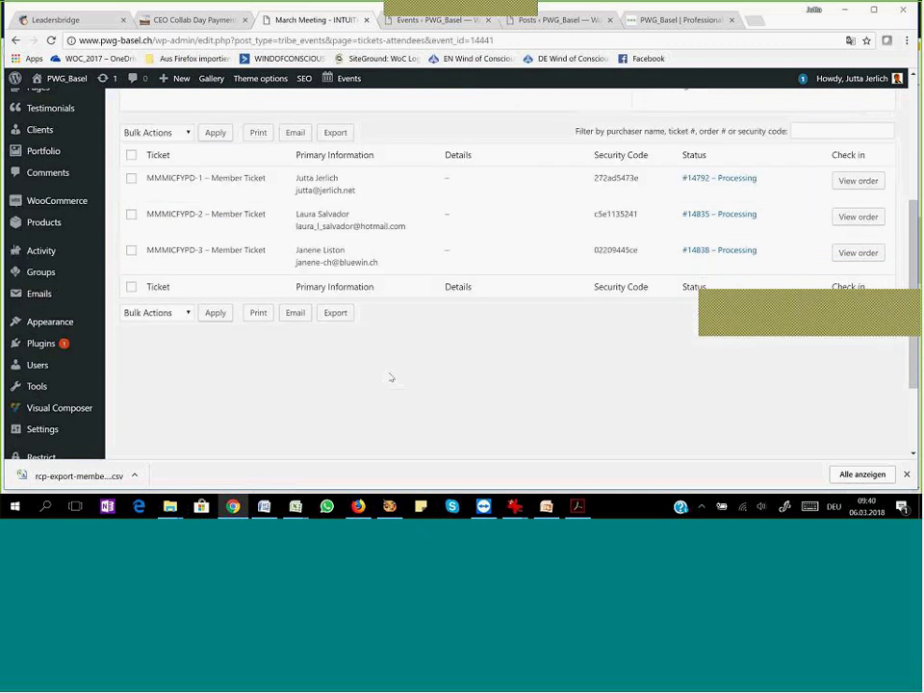
{"action": "left_click", "coordinate": [258, 314]}
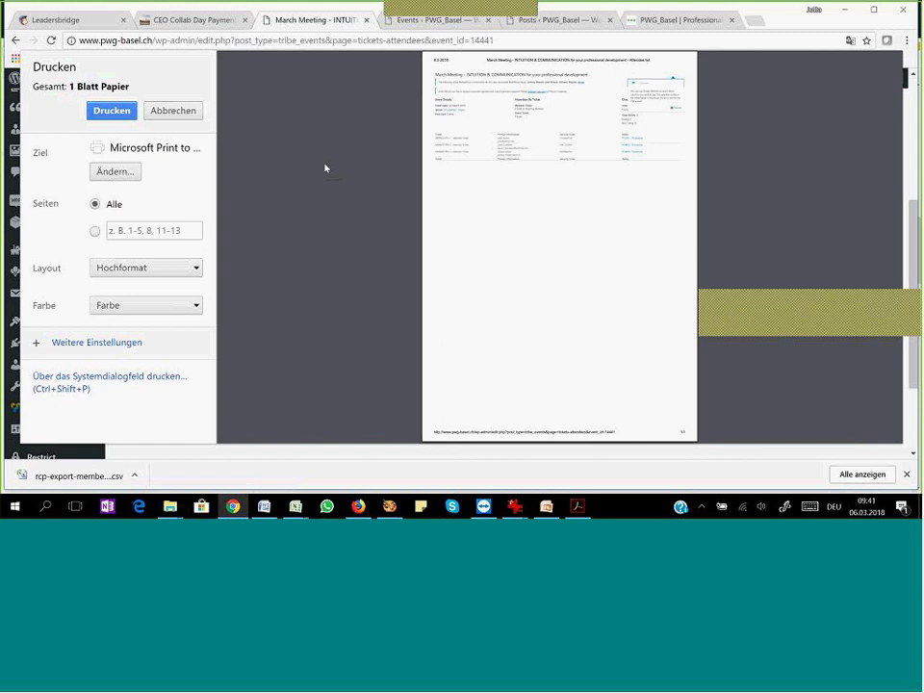
{"action": "left_click", "coordinate": [173, 111]}
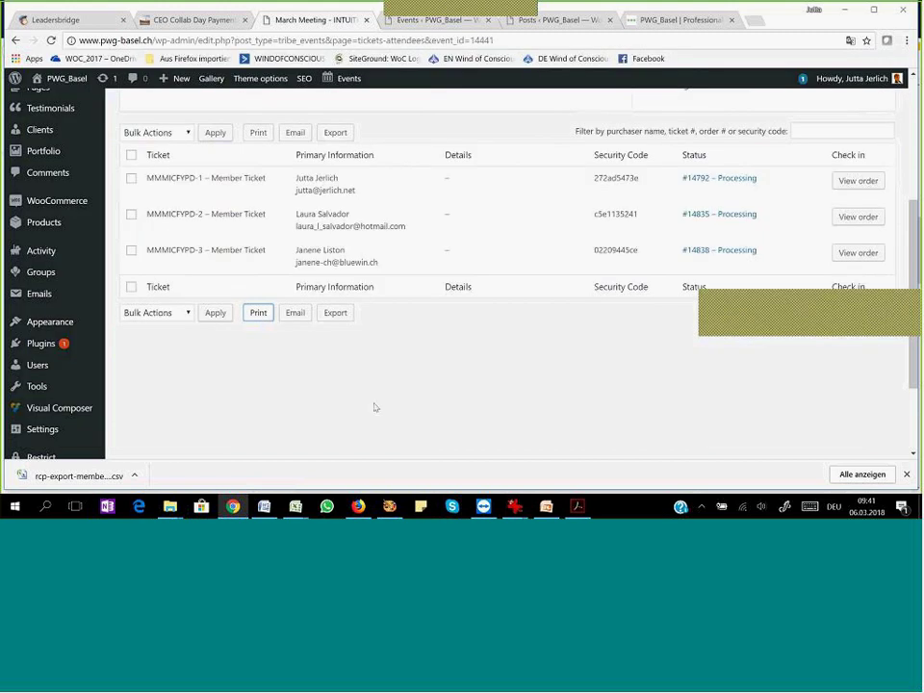
- Open the March Meeting's orders report and review its ticket sales and individual orders
{"action": "scroll", "coordinate": [375, 407], "scroll_direction": "up", "scroll_amount": 1}
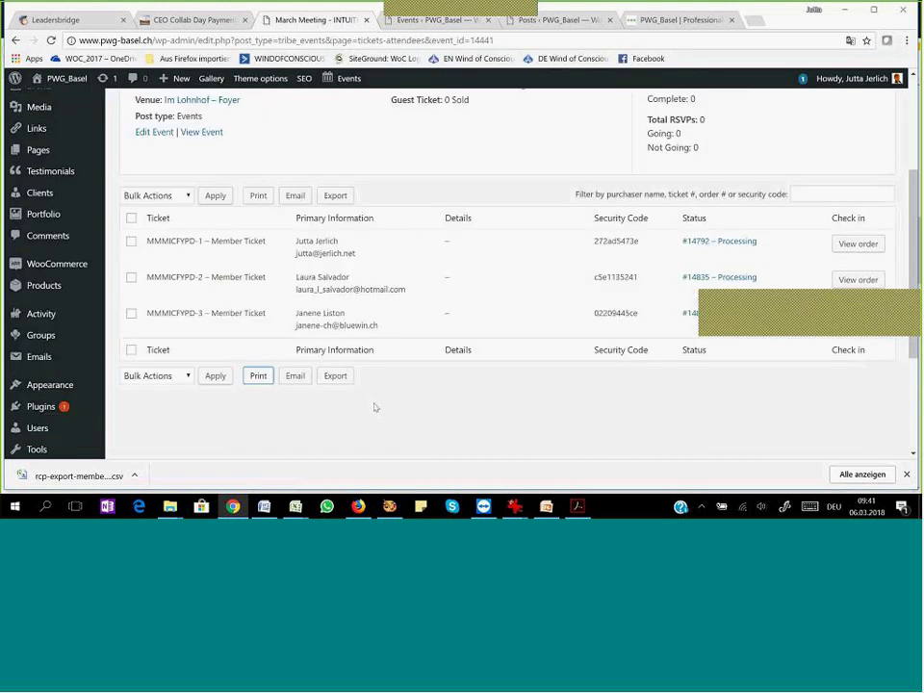
{"action": "scroll", "coordinate": [375, 407], "scroll_direction": "up", "scroll_amount": 3}
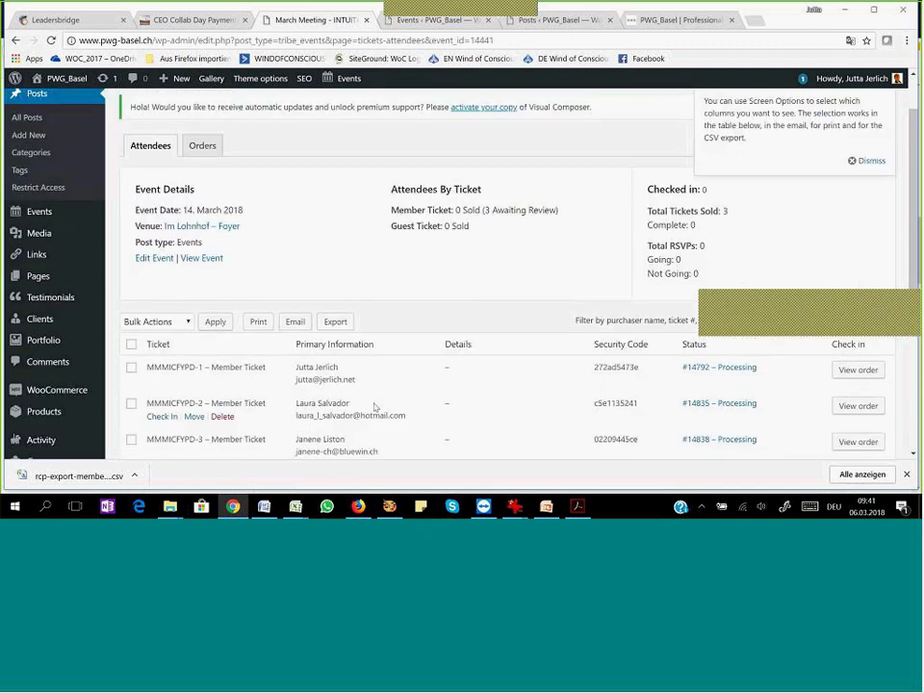
{"action": "left_click", "coordinate": [202, 147]}
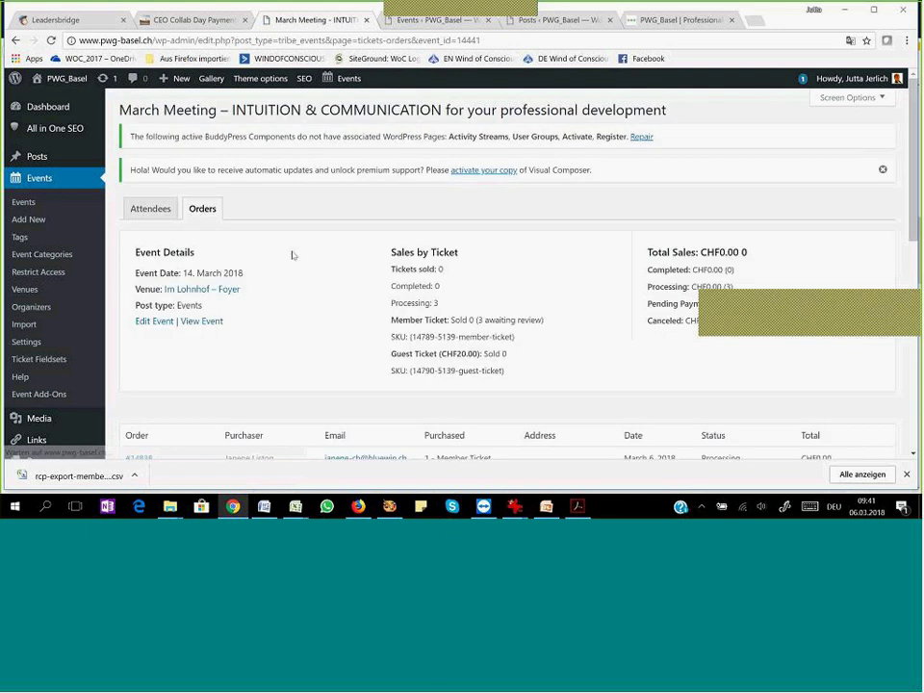
{"action": "scroll", "coordinate": [292, 254], "scroll_direction": "down", "scroll_amount": 2}
{"action": "scroll", "coordinate": [292, 255], "scroll_direction": "down", "scroll_amount": 1}
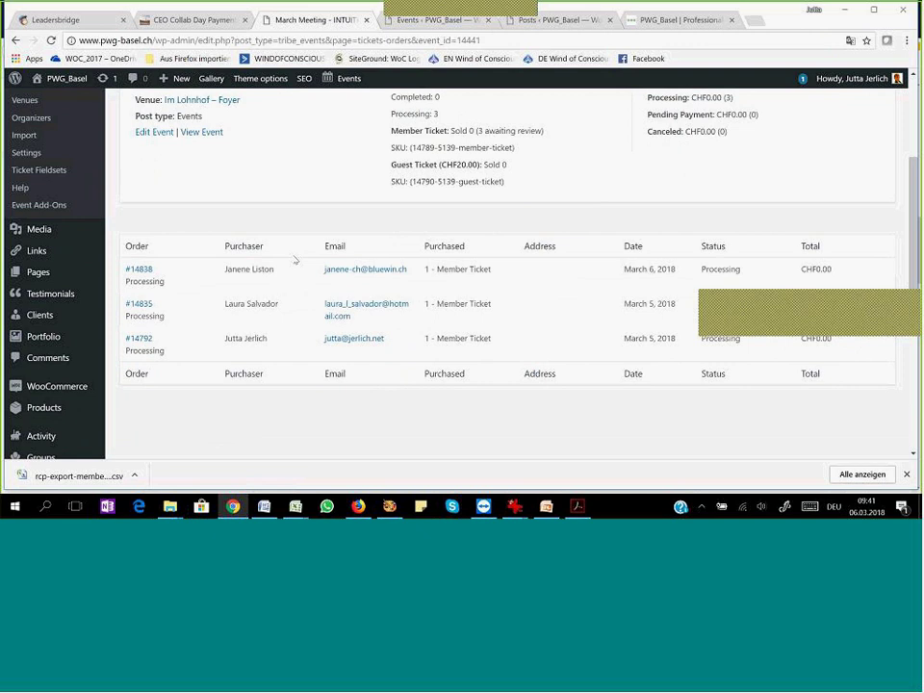
{"action": "scroll", "coordinate": [296, 260], "scroll_direction": "up", "scroll_amount": 1}
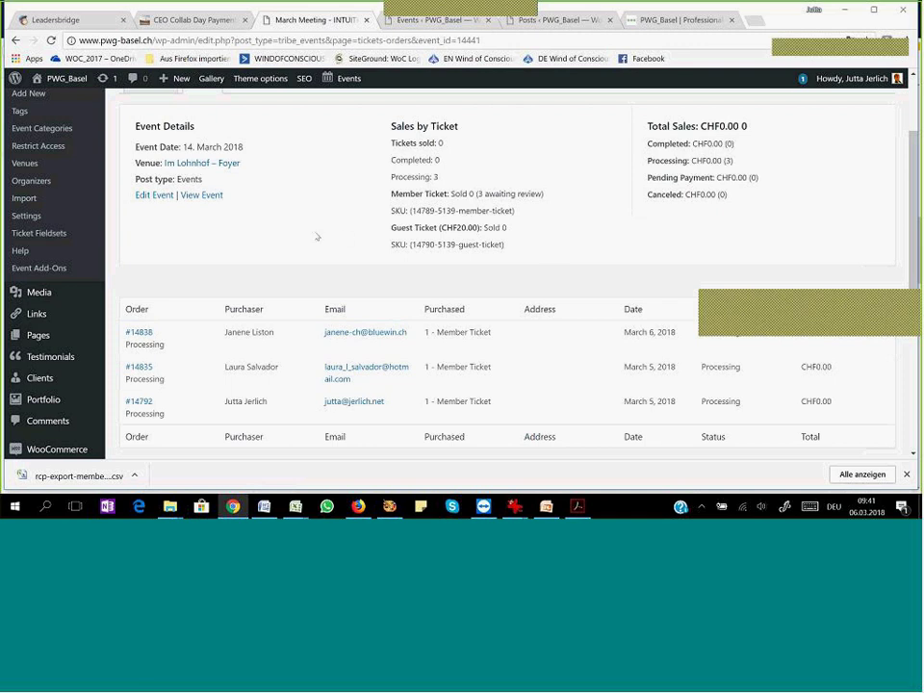
{"action": "scroll", "coordinate": [289, 237], "scroll_direction": "up", "scroll_amount": 2}
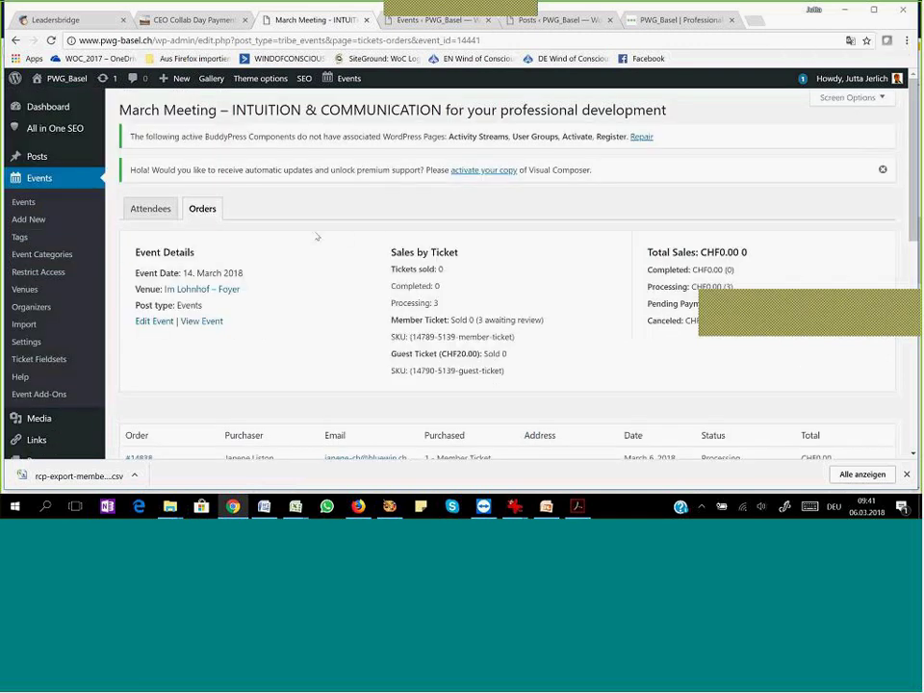
- Return to the events list and open the Job Hunt Support Group event of 15 June 2018 for editing
{"action": "left_click", "coordinate": [25, 204]}
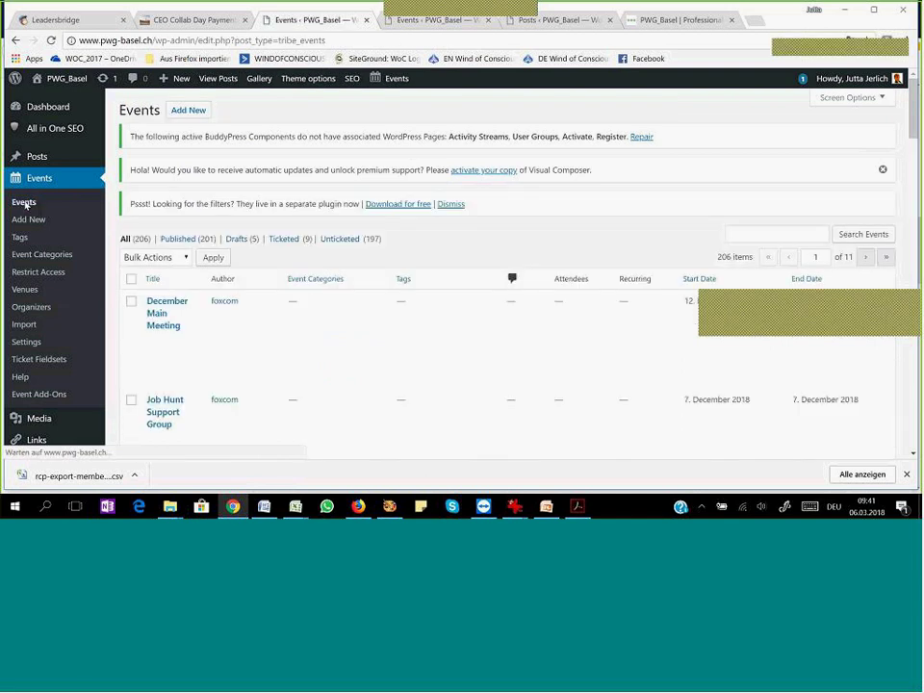
{"action": "scroll", "coordinate": [319, 303], "scroll_direction": "down", "scroll_amount": 9}
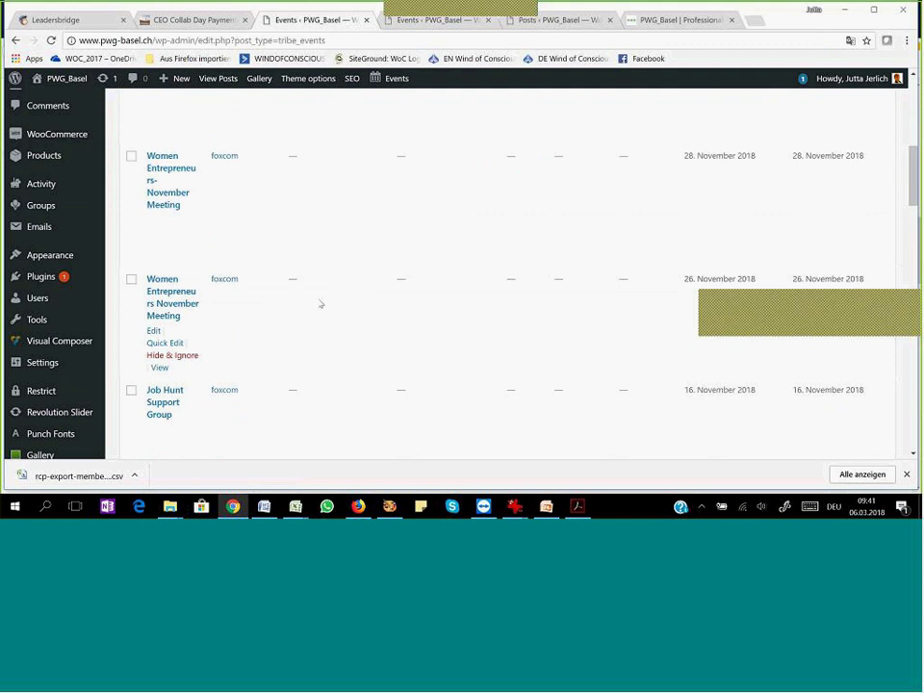
{"action": "scroll", "coordinate": [320, 304], "scroll_direction": "down", "scroll_amount": 5}
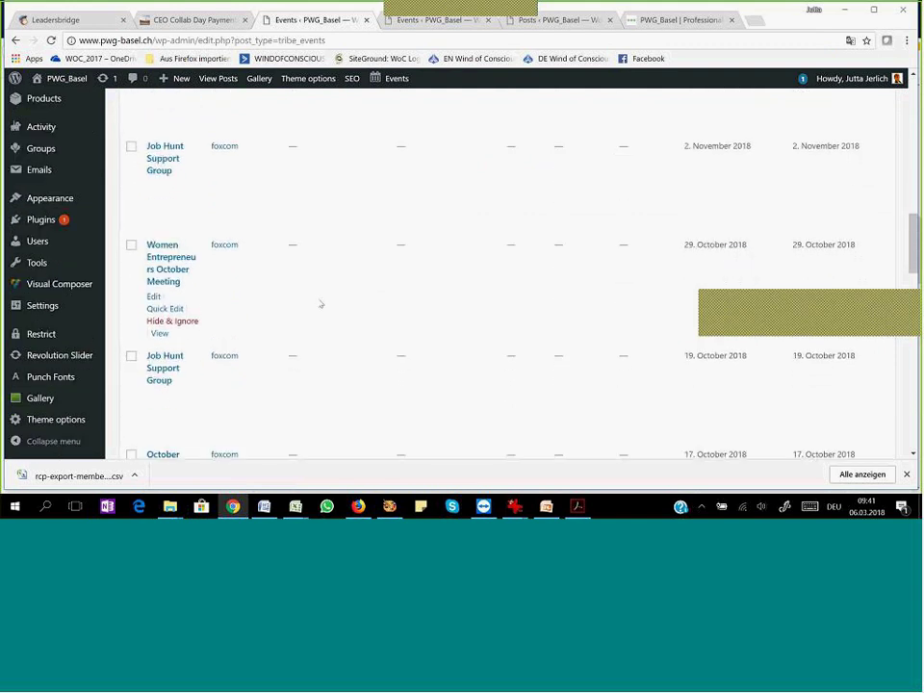
{"action": "scroll", "coordinate": [320, 304], "scroll_direction": "down", "scroll_amount": 9}
{"action": "scroll", "coordinate": [320, 304], "scroll_direction": "down", "scroll_amount": 5}
{"action": "scroll", "coordinate": [321, 304], "scroll_direction": "down", "scroll_amount": 2}
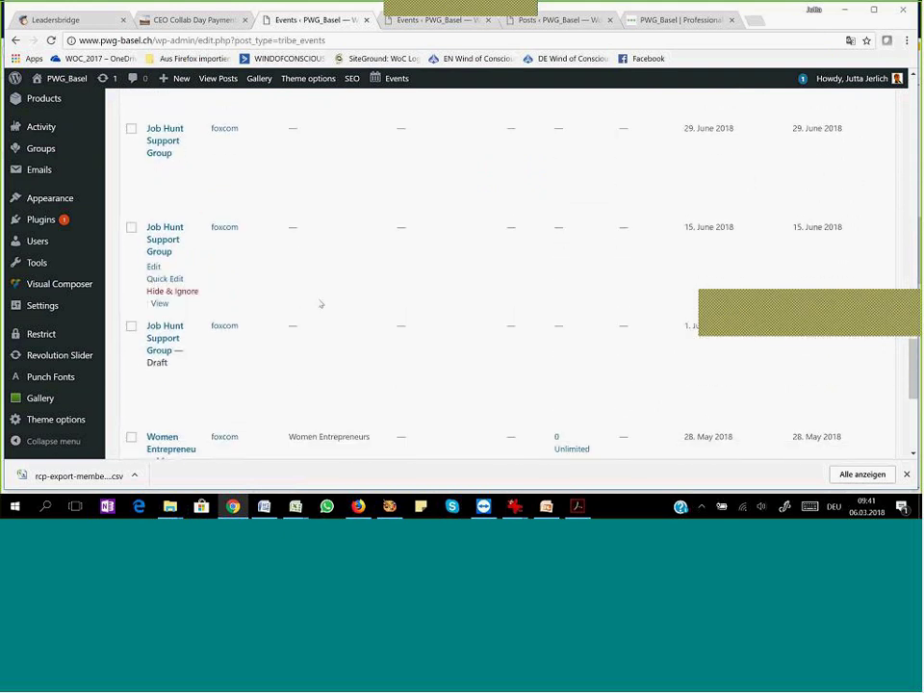
{"action": "scroll", "coordinate": [320, 304], "scroll_direction": "down", "scroll_amount": 2}
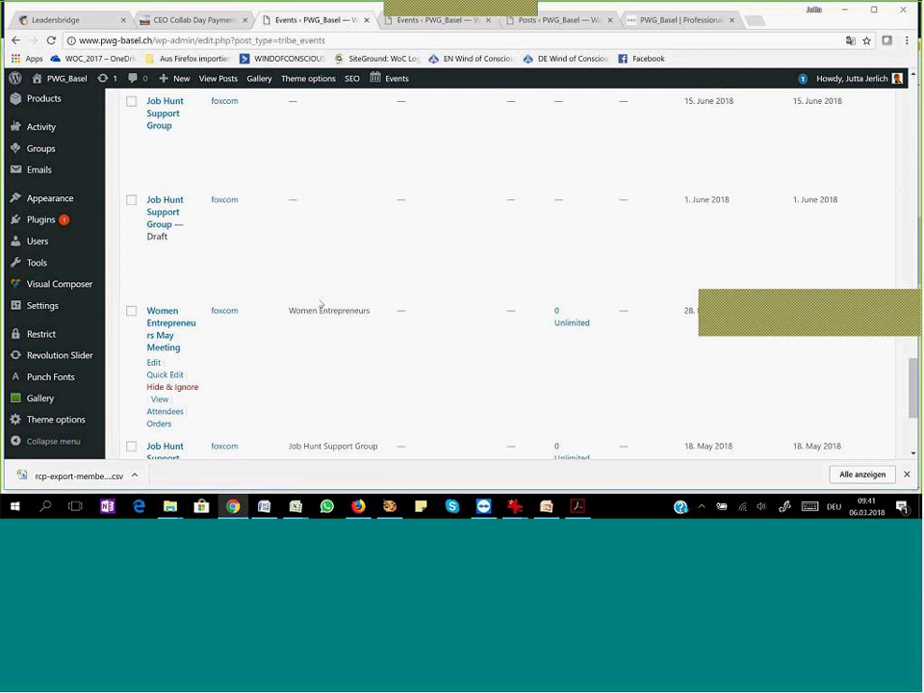
{"action": "scroll", "coordinate": [320, 304], "scroll_direction": "up", "scroll_amount": 1}
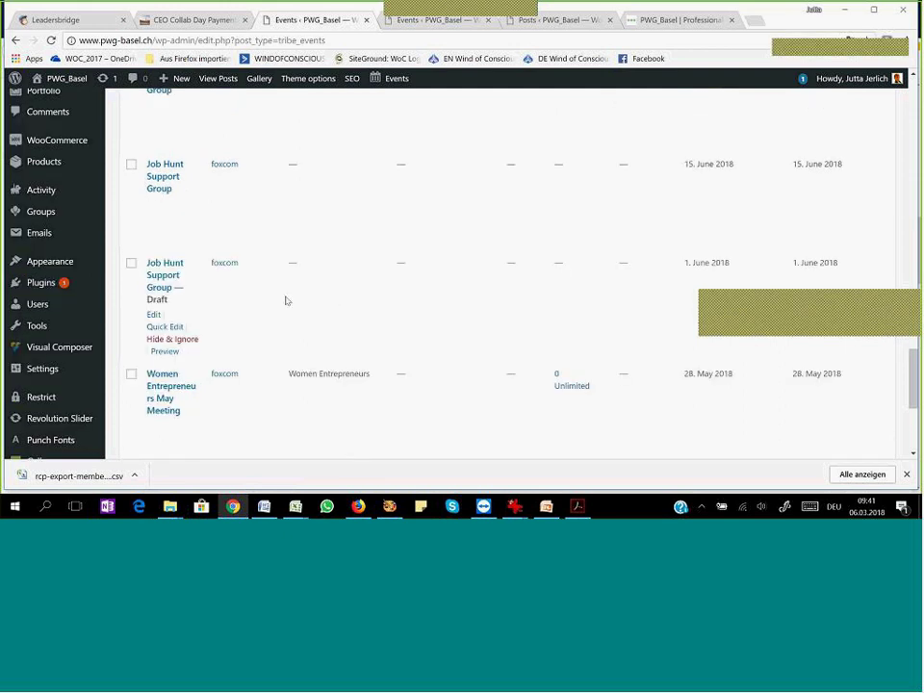
{"action": "scroll", "coordinate": [286, 301], "scroll_direction": "up", "scroll_amount": 1}
{"action": "scroll", "coordinate": [286, 302], "scroll_direction": "down", "scroll_amount": 3}
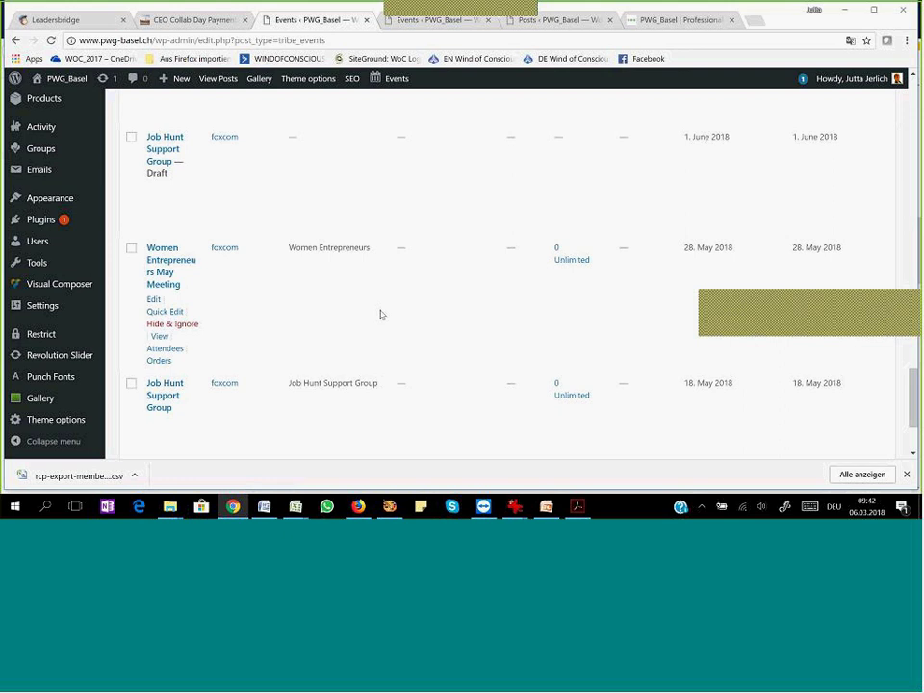
{"action": "scroll", "coordinate": [381, 315], "scroll_direction": "up", "scroll_amount": 1}
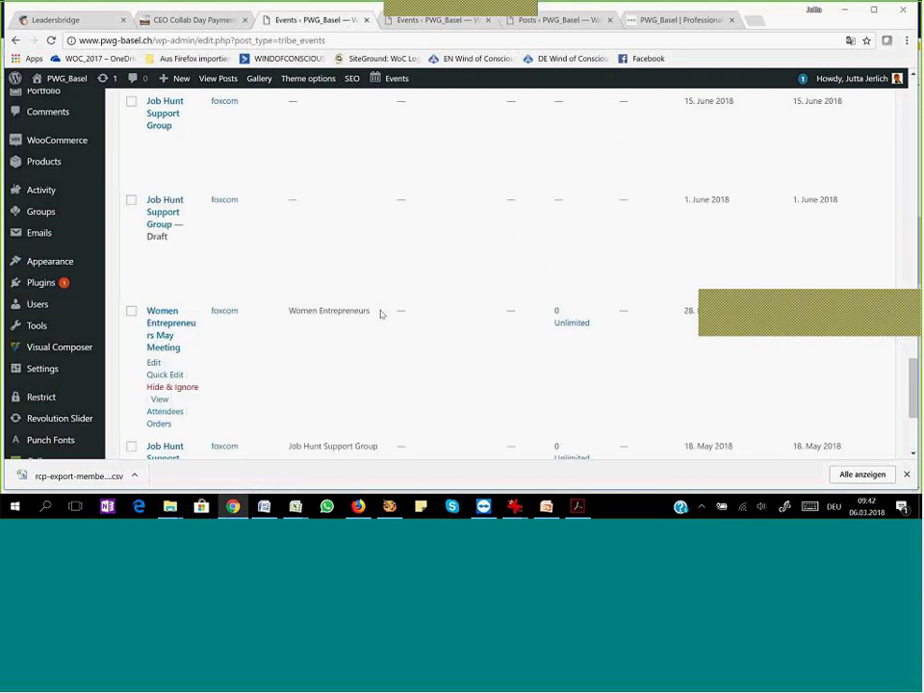
{"action": "scroll", "coordinate": [381, 315], "scroll_direction": "up", "scroll_amount": 1}
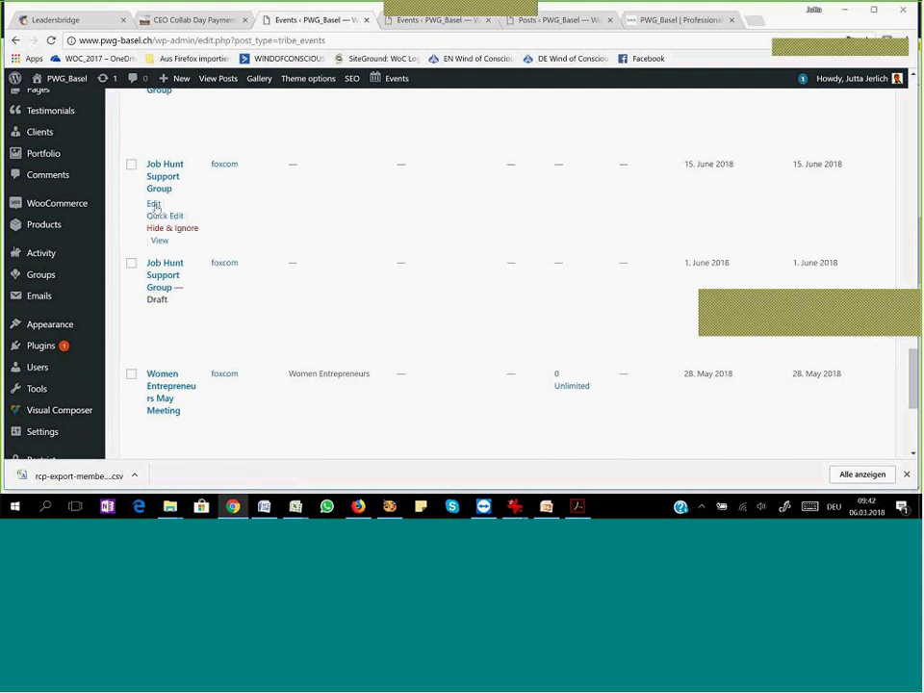
{"action": "left_click", "coordinate": [155, 203]}
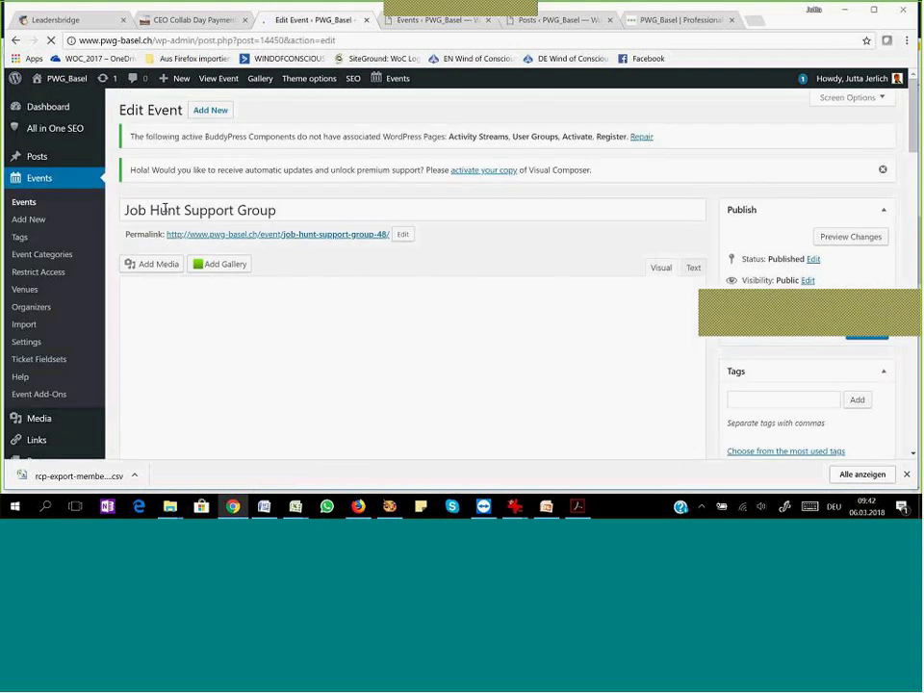
- Remove the stray "&nbsp," code after "Day:" in the event description
{"action": "scroll", "coordinate": [437, 334], "scroll_direction": "down", "scroll_amount": 1}
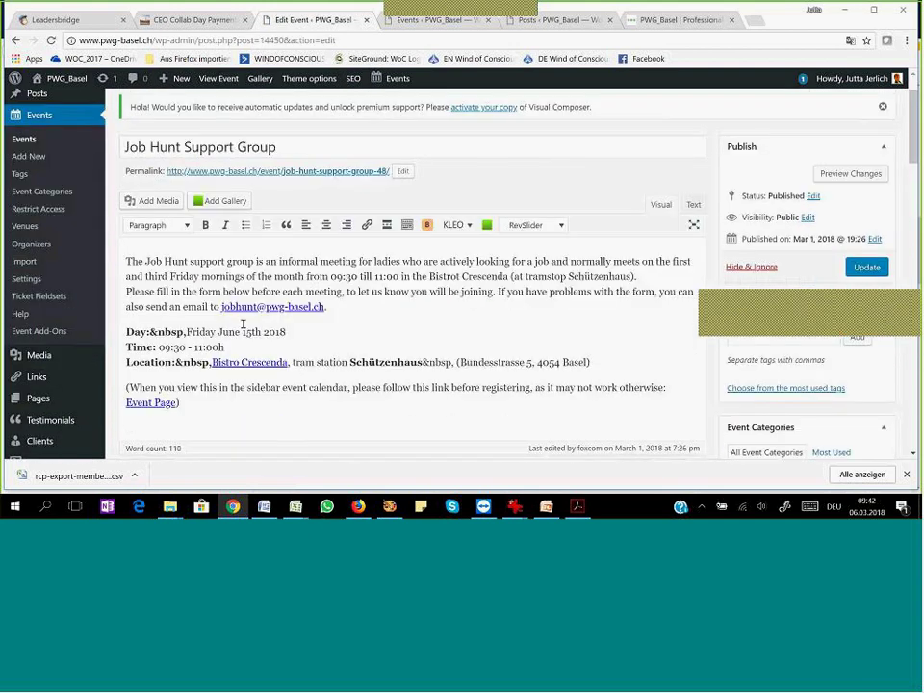
{"action": "left_click", "coordinate": [187, 331]}
{"action": "key", "text": "BackSpace"}
{"action": "key", "text": "BackSpace"}
{"action": "key", "text": "BackSpace"}
{"action": "key", "text": "BackSpace"}
{"action": "key", "text": "BackSpace"}
{"action": "key", "text": "BackSpace"}
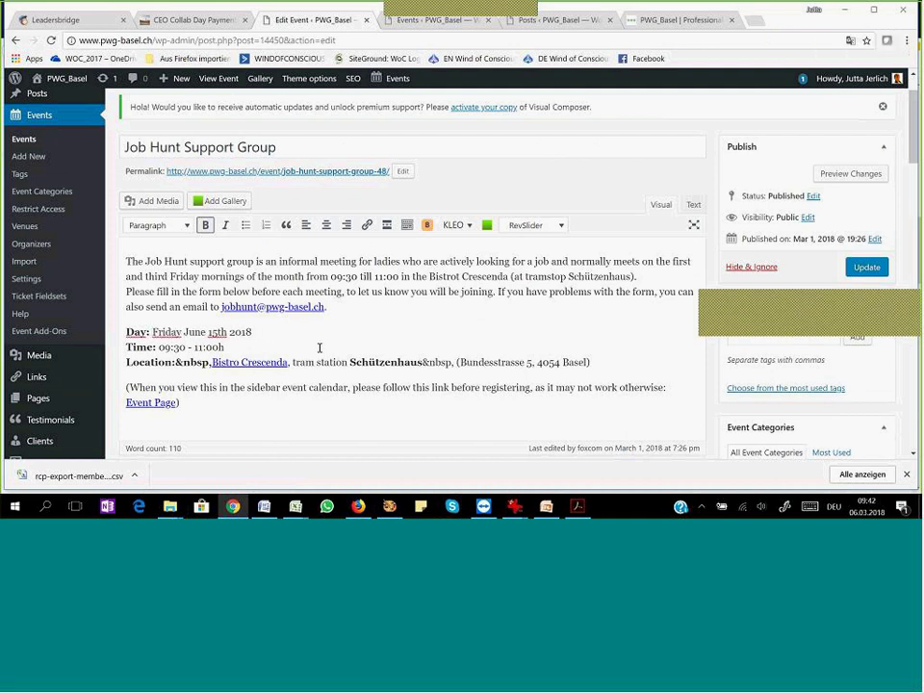
- Remove the stray "&nbsp" codes after "Location:" and "Schützenhaus" in the description's location line
{"action": "key", "text": "BackSpace"}
{"action": "key", "text": "BackSpace"}
{"action": "key", "text": "BackSpace"}
{"action": "key", "text": "BackSpace"}
{"action": "key", "text": "BackSpace"}
{"action": "key", "text": "BackSpace"}
{"action": "key", "text": "Right"}
{"action": "key", "text": "Right"}
{"action": "key", "text": "Right"}
{"action": "key", "text": "Right"}
{"action": "key", "text": "Right"}
{"action": "key", "text": "Right"}
{"action": "key", "text": "Right"}
{"action": "key", "text": "Right"}
{"action": "key", "text": "Right"}
{"action": "key", "text": "Right"}
{"action": "key", "text": "Right"}
{"action": "key", "text": "Right"}
{"action": "key", "text": "Right"}
{"action": "key", "text": "Right"}
{"action": "key", "text": "Right"}
{"action": "key", "text": "Right"}
{"action": "key", "text": "Right"}
{"action": "key", "text": "Right"}
{"action": "key", "text": "Right"}
{"action": "key", "text": "Right"}
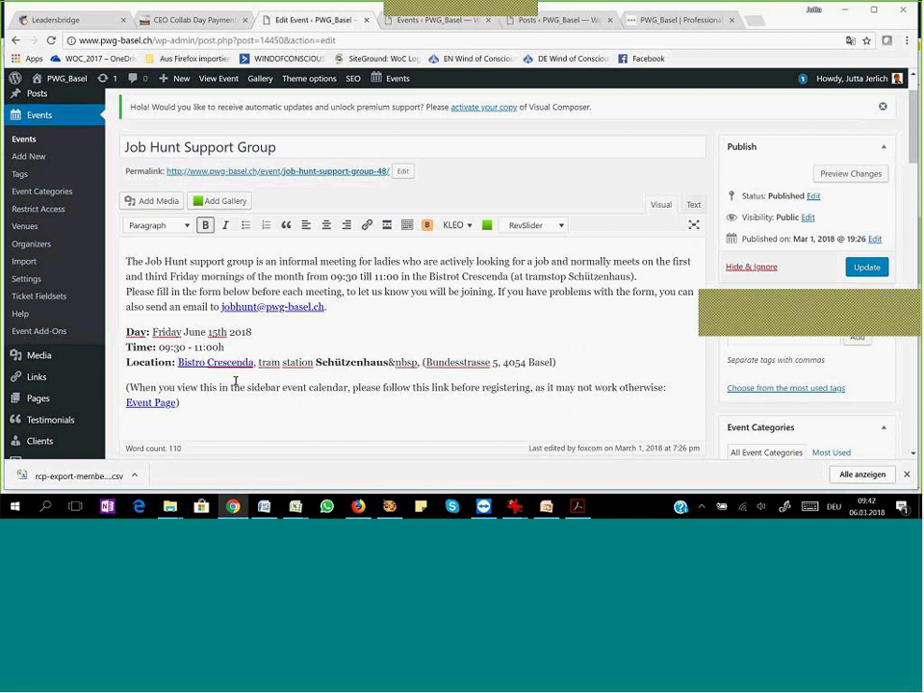
{"action": "key", "text": "BackSpace"}
{"action": "key", "text": "BackSpace"}
{"action": "key", "text": "BackSpace"}
{"action": "key", "text": "BackSpace"}
{"action": "key", "text": "BackSpace"}
{"action": "key", "text": "BackSpace"}
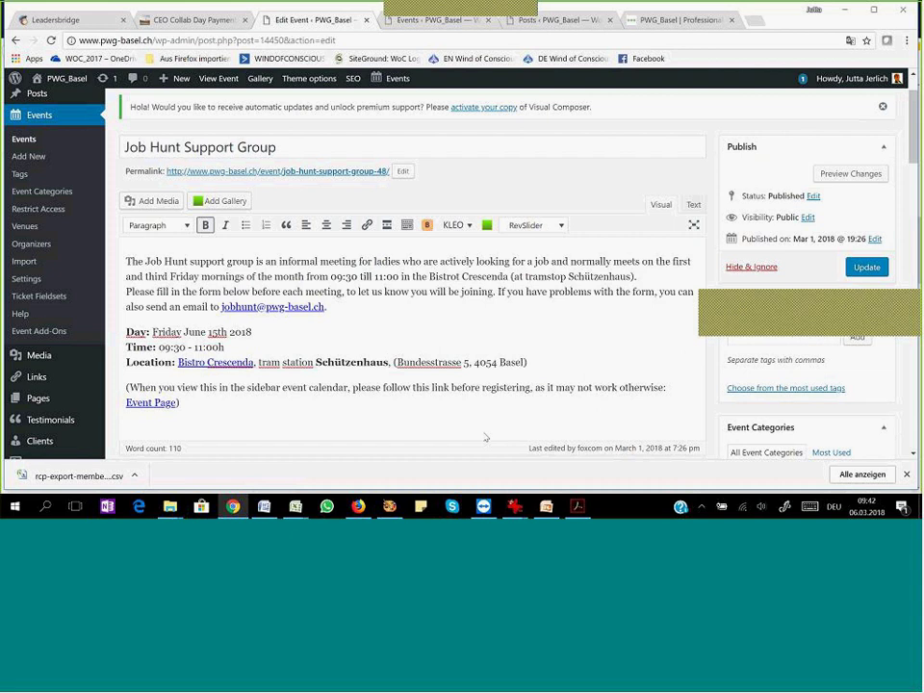
- Delete the bracketed paragraph about the sidebar event calendar, including its Event Page link, from the description
{"action": "scroll", "coordinate": [534, 347], "scroll_direction": "down", "scroll_amount": 1}
{"action": "left_click_drag", "start_coordinate": [181, 339], "coordinate": [120, 324]}
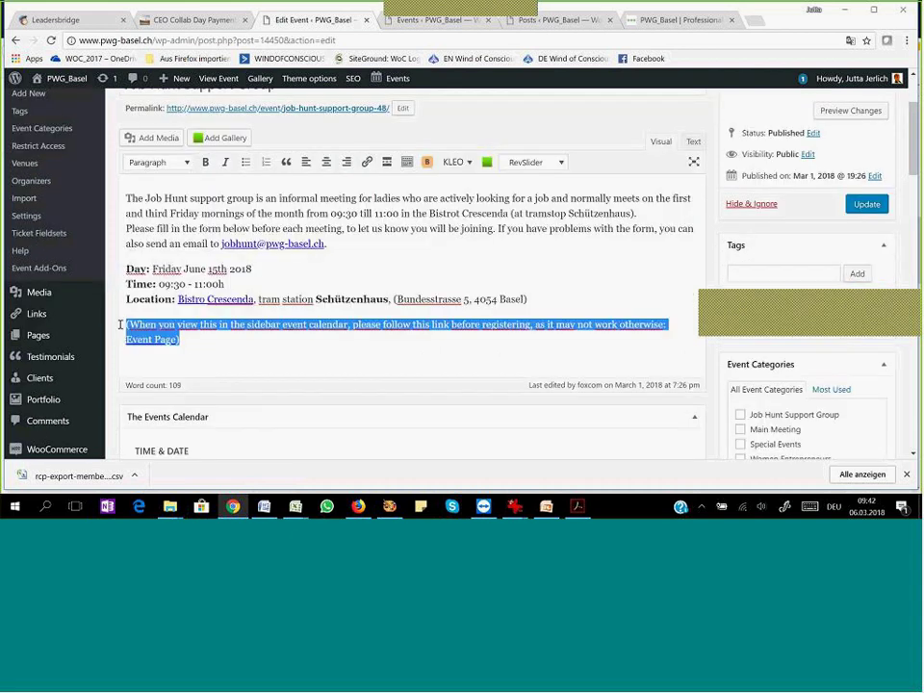
{"action": "key", "text": "BackSpace"}
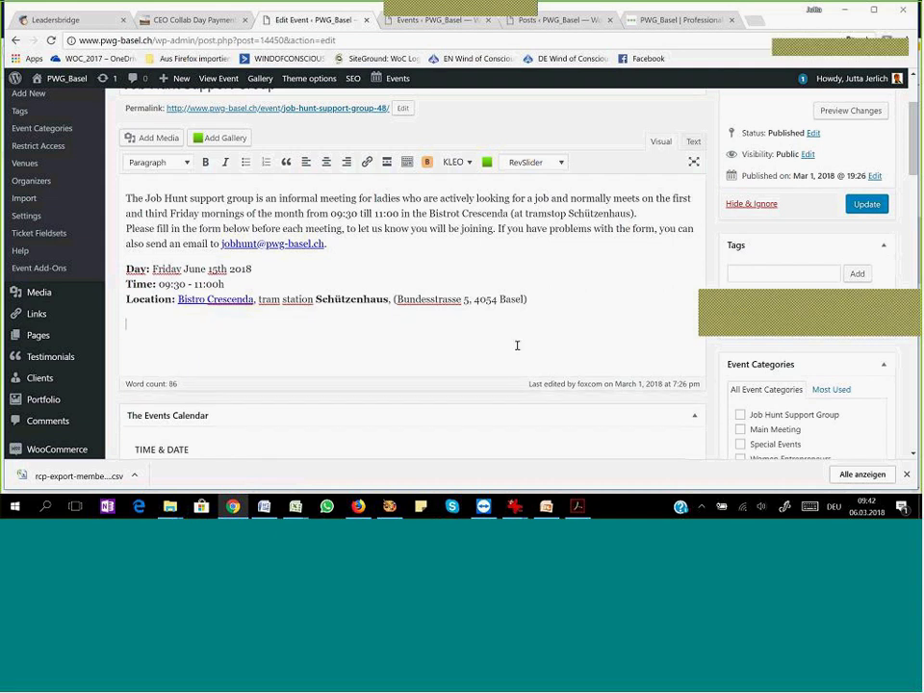
{"action": "scroll", "coordinate": [517, 344], "scroll_direction": "down", "scroll_amount": 3}
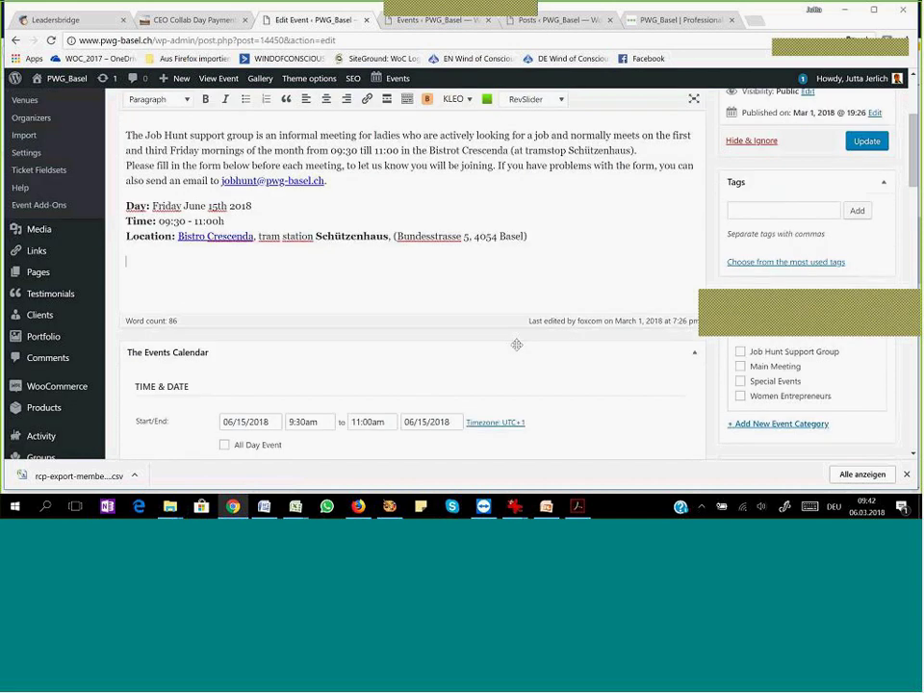
- Enable the Google Map display for the event's Bistrot Crescenda venue
{"action": "scroll", "coordinate": [520, 351], "scroll_direction": "down", "scroll_amount": 5}
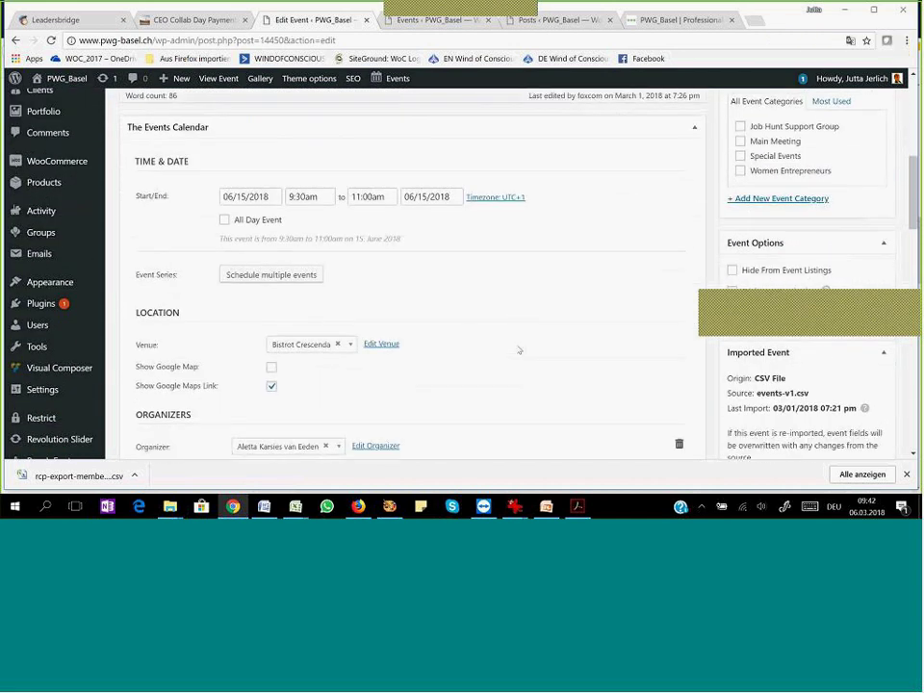
{"action": "left_click", "coordinate": [272, 276]}
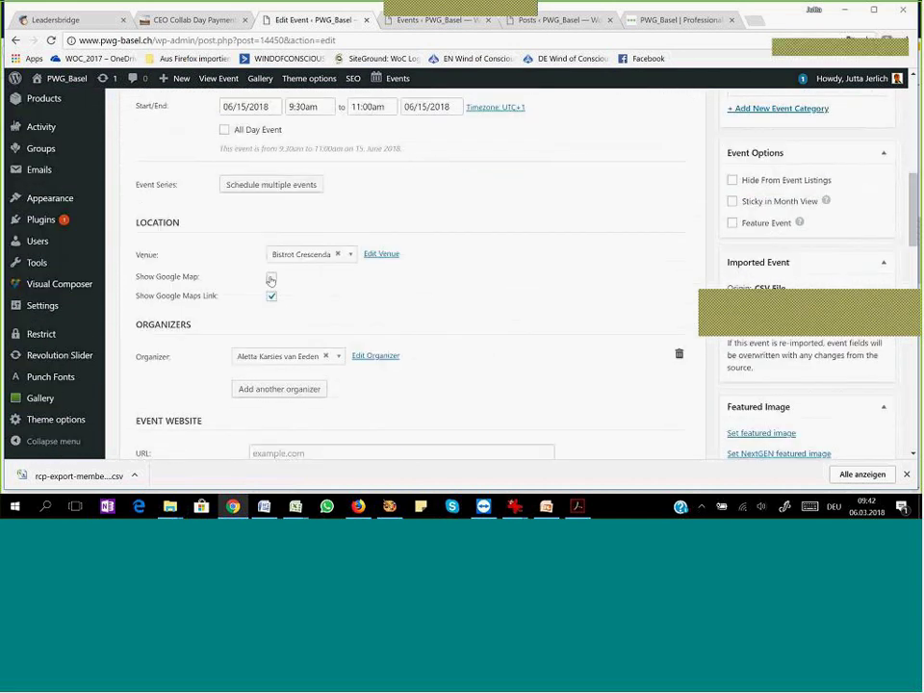
{"action": "scroll", "coordinate": [462, 346], "scroll_direction": "down", "scroll_amount": 1}
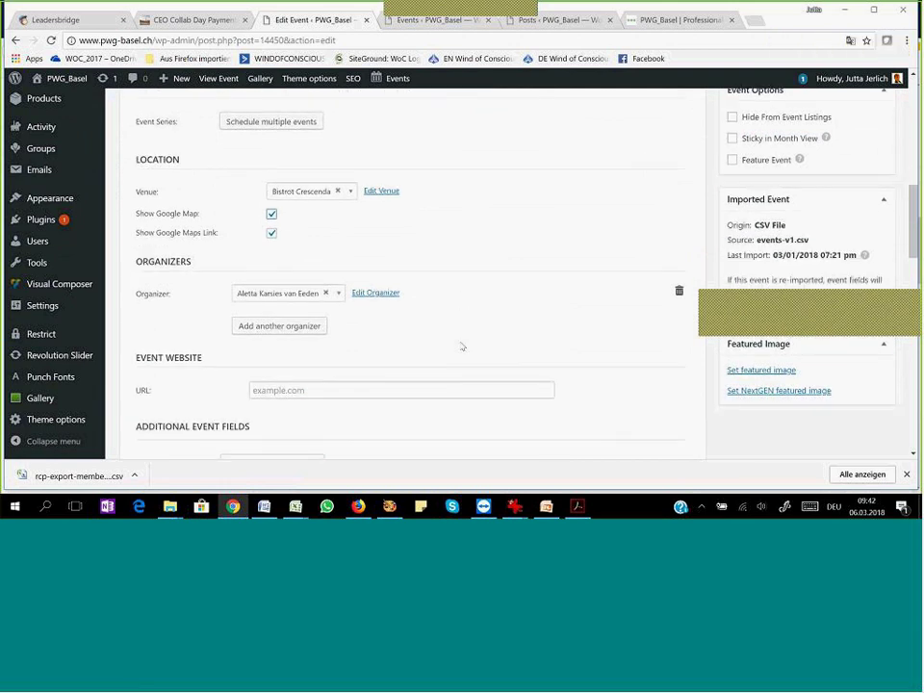
- Start a new ticket for the event with the type "Member Ticket" and copy that type name
{"action": "scroll", "coordinate": [461, 346], "scroll_direction": "down", "scroll_amount": 1}
{"action": "scroll", "coordinate": [462, 346], "scroll_direction": "down", "scroll_amount": 2}
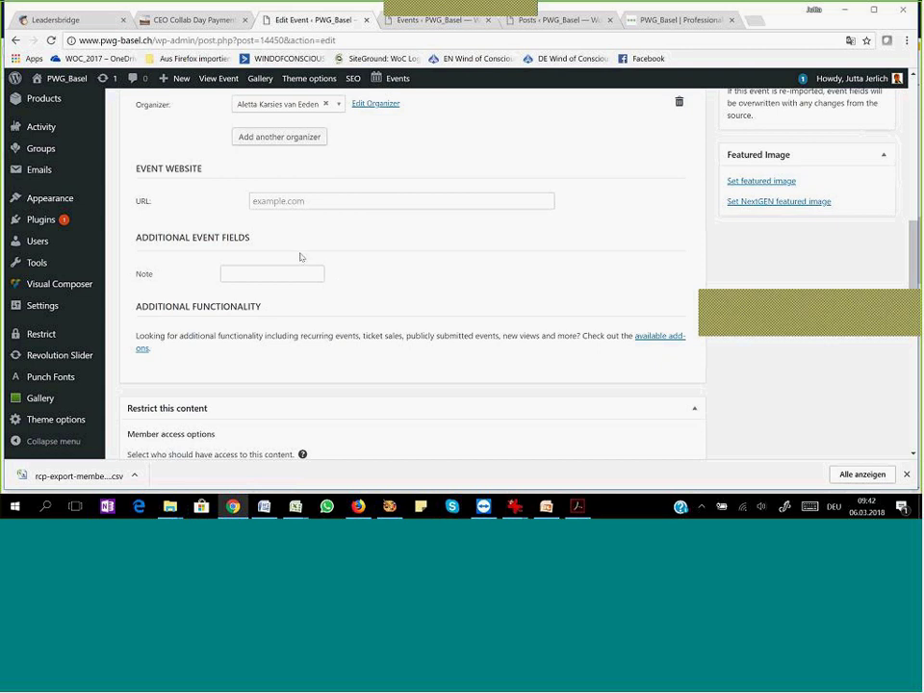
{"action": "left_click", "coordinate": [277, 281]}
{"action": "scroll", "coordinate": [355, 310], "scroll_direction": "down", "scroll_amount": 3}
{"action": "scroll", "coordinate": [355, 309], "scroll_direction": "down", "scroll_amount": 1}
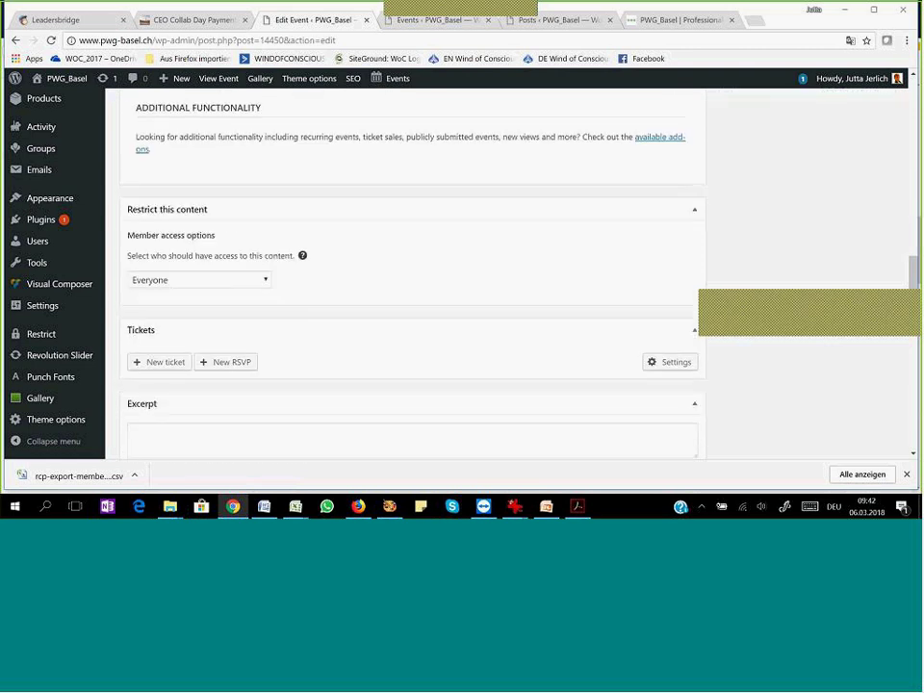
{"action": "left_click", "coordinate": [161, 310]}
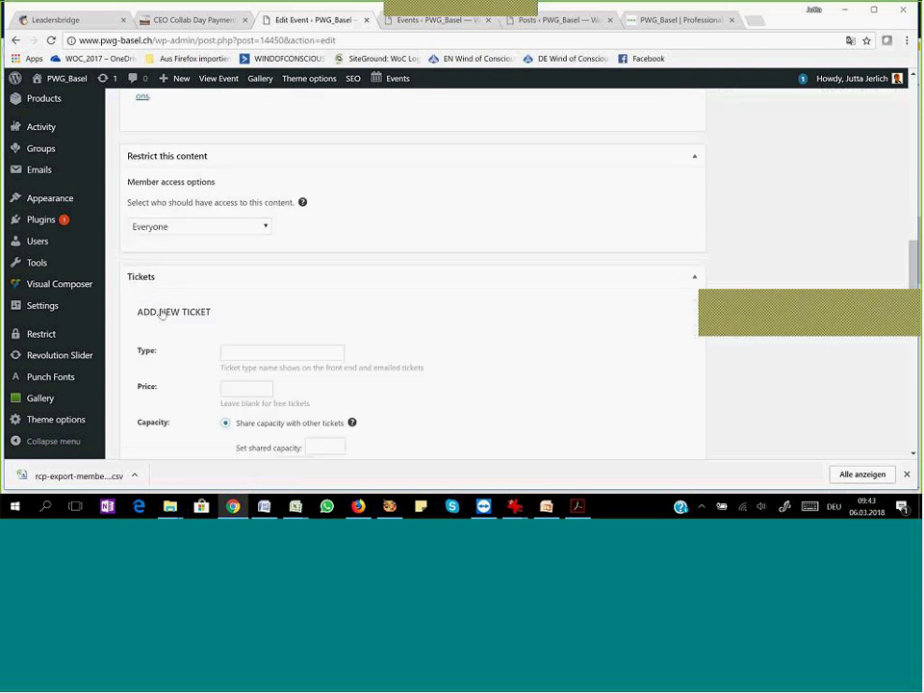
{"action": "type", "text": "Member Ticket"}
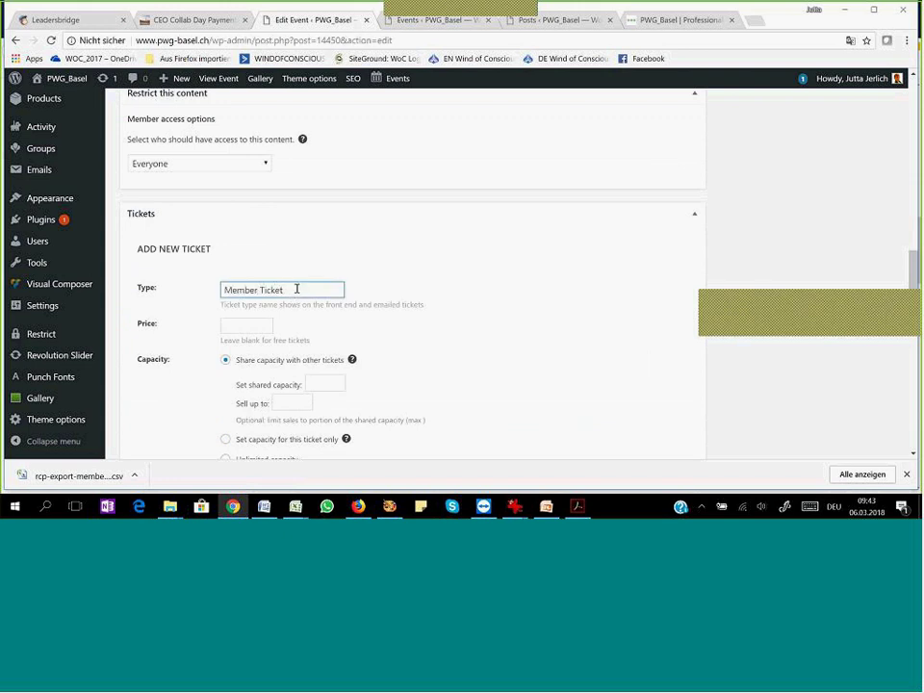
{"action": "scroll", "coordinate": [294, 289], "scroll_direction": "down", "scroll_amount": 1}
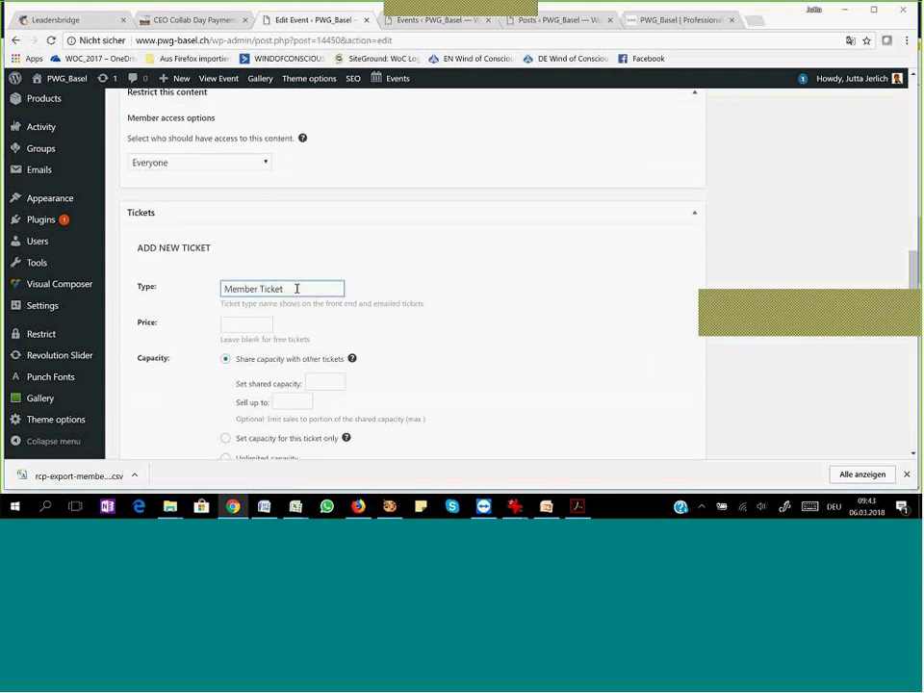
{"action": "left_click_drag", "start_coordinate": [288, 226], "coordinate": [217, 226]}
{"action": "key", "text": "ctrl+c"}
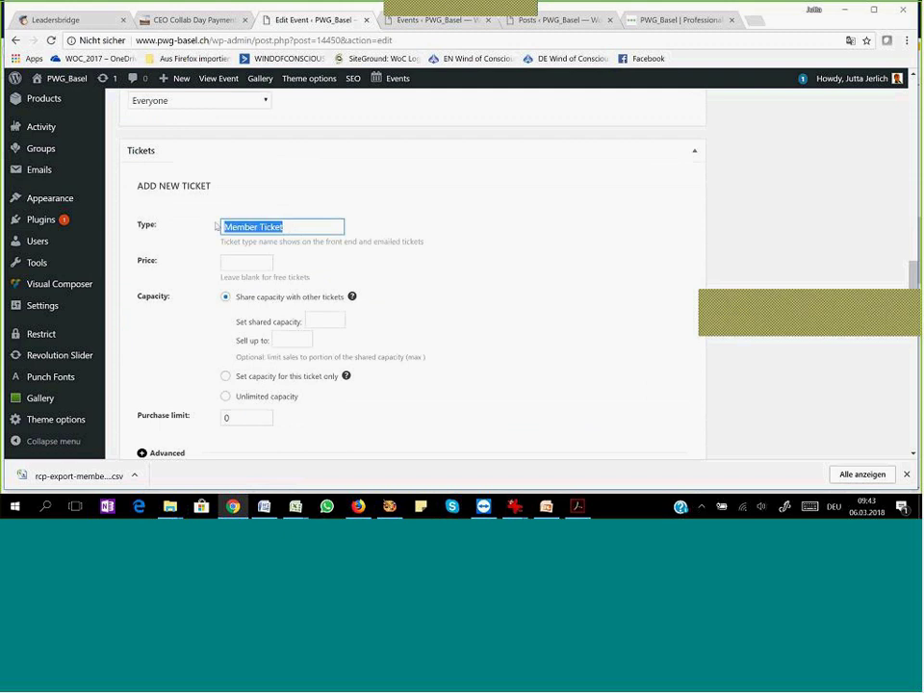
- Give the Member Ticket unlimited capacity, leave its price blank, and save the ticket
{"action": "scroll", "coordinate": [225, 334], "scroll_direction": "down", "scroll_amount": 1}
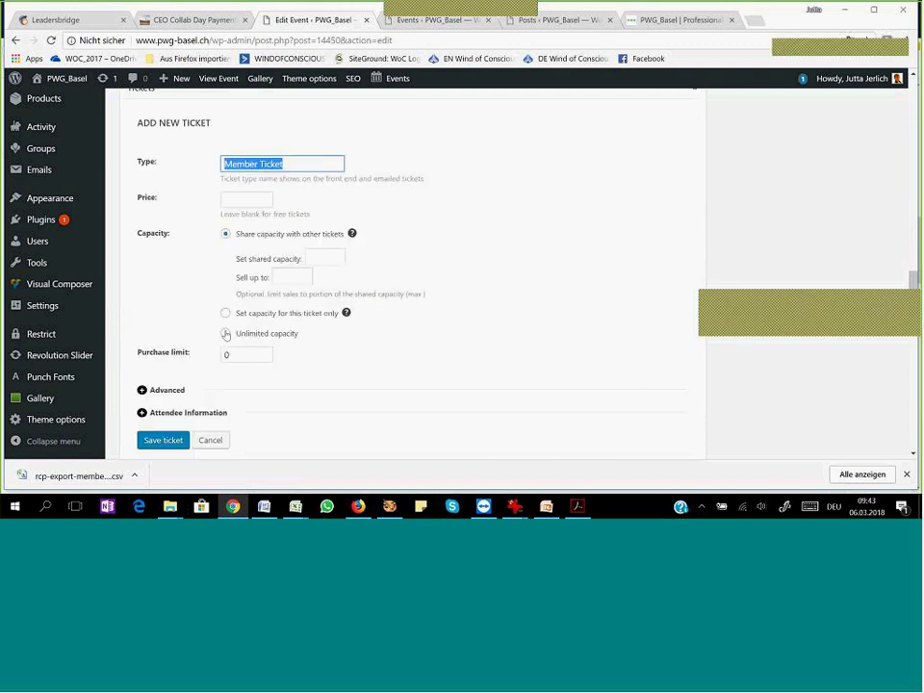
{"action": "left_click", "coordinate": [225, 334]}
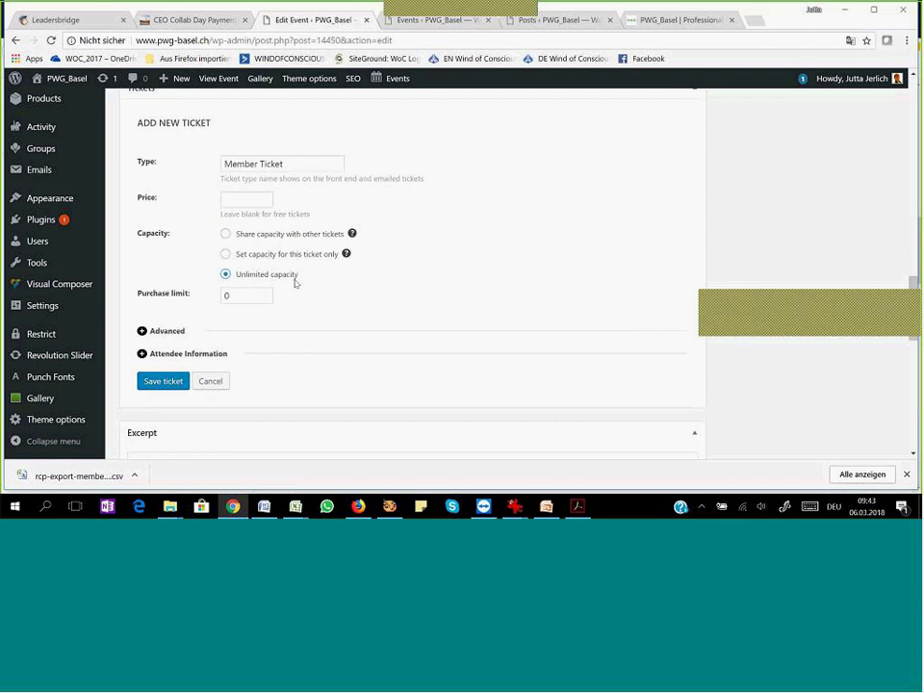
{"action": "left_click", "coordinate": [146, 381]}
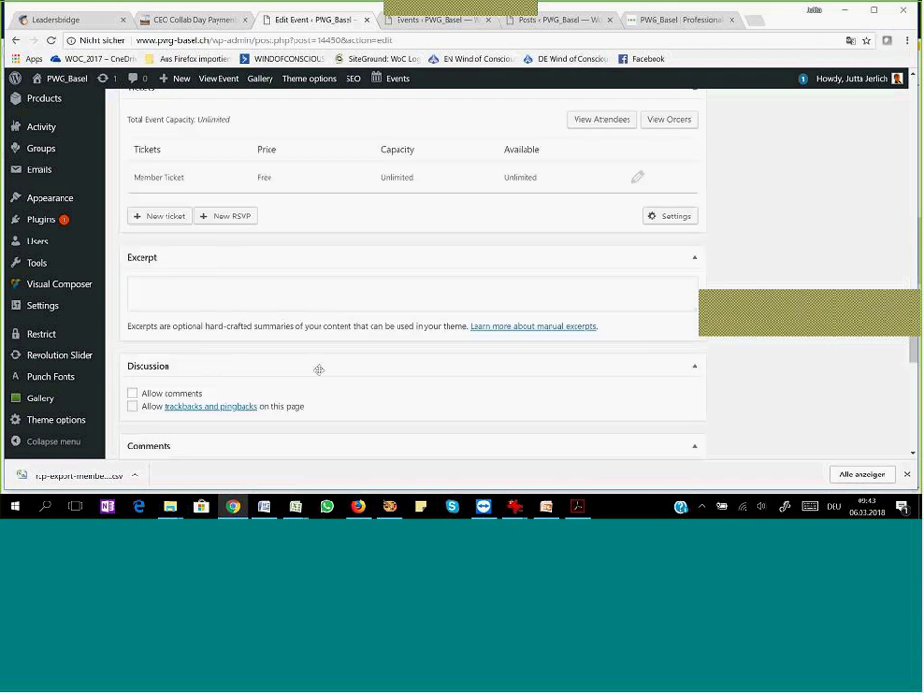
- Add a second ticket of type "Guest Ticket" with a price of 20 and unlimited capacity, and save it
{"action": "left_click", "coordinate": [163, 217]}
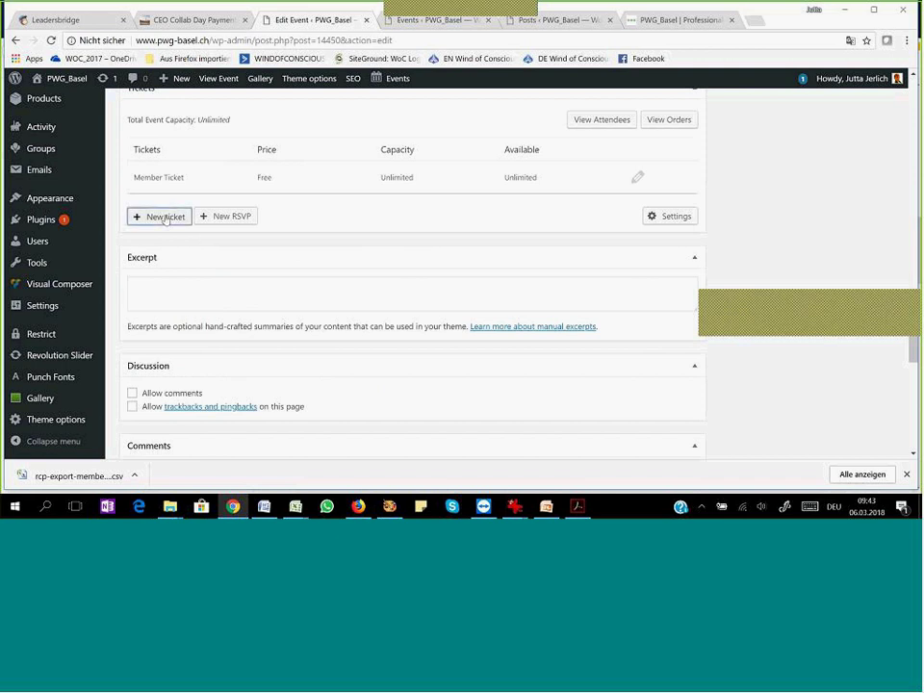
{"action": "left_click", "coordinate": [244, 164]}
{"action": "key", "text": "ctrl+v"}
{"action": "double_click", "coordinate": [240, 164]}
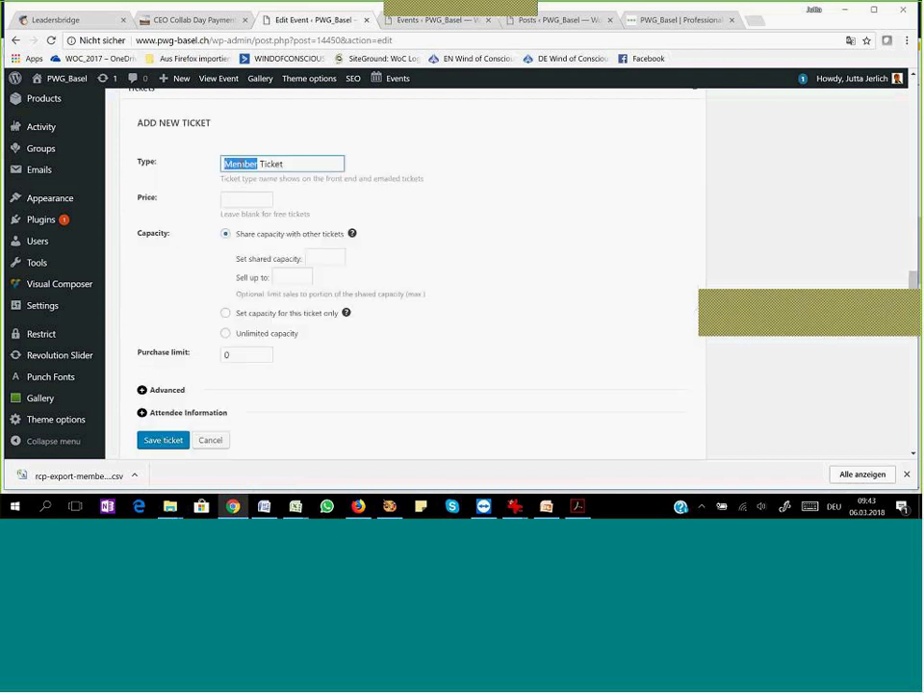
{"action": "type", "text": "Guest"}
{"action": "left_click", "coordinate": [226, 333]}
{"action": "left_click", "coordinate": [259, 206]}
{"action": "type", "text": "20"}
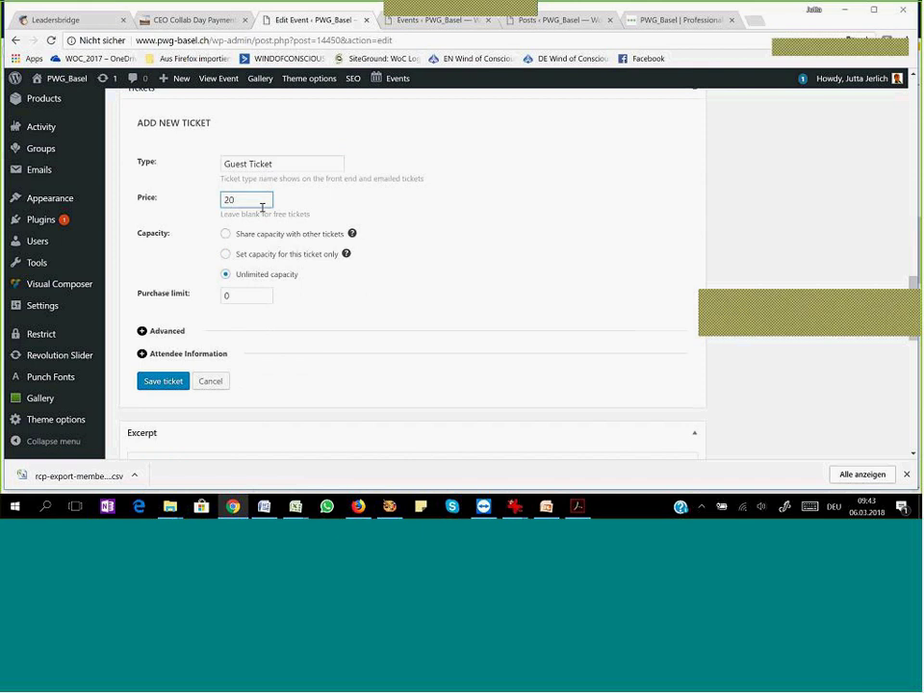
{"action": "left_click", "coordinate": [162, 381]}
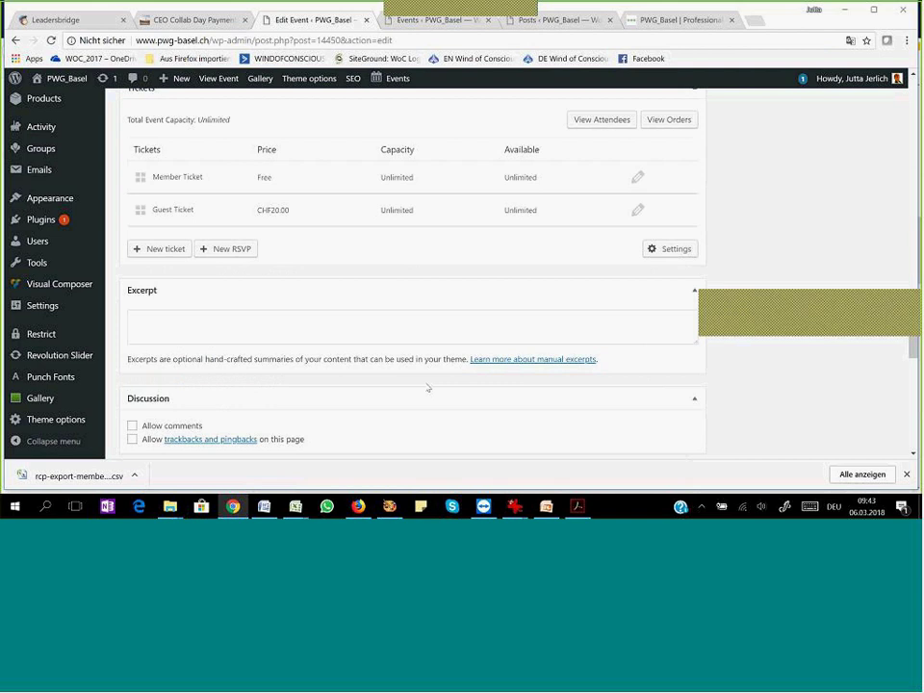
- Clear the price of the Member Ticket so it is blank and save the ticket
{"action": "left_click", "coordinate": [638, 180]}
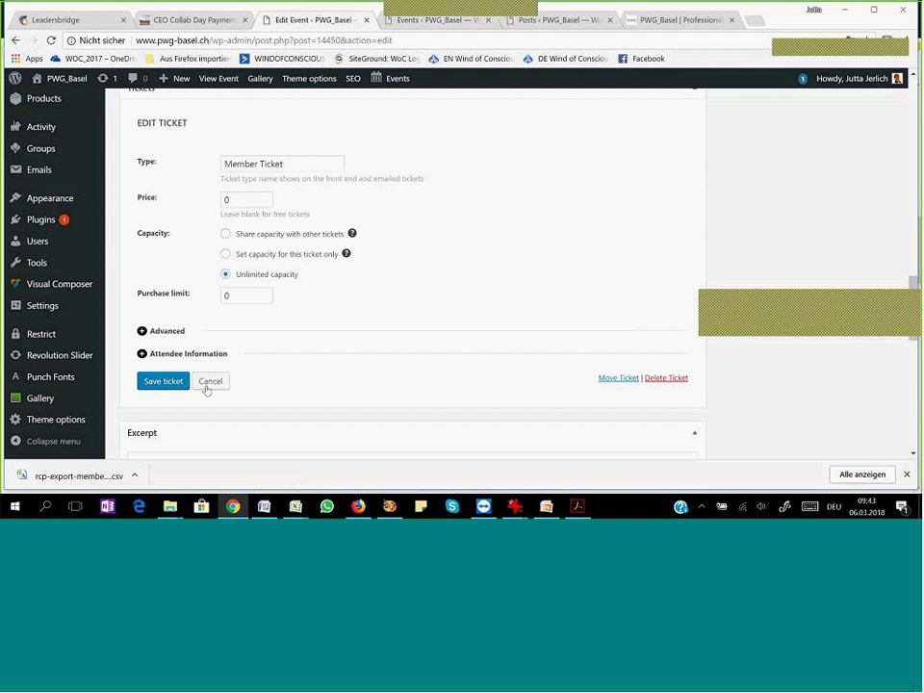
{"action": "double_click", "coordinate": [224, 199]}
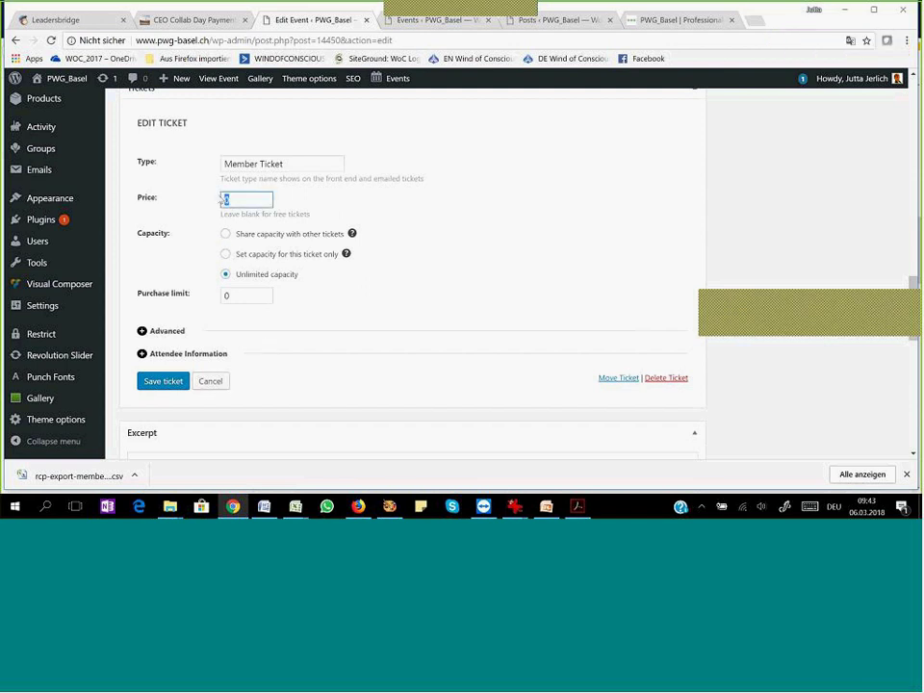
{"action": "key", "text": "BackSpace"}
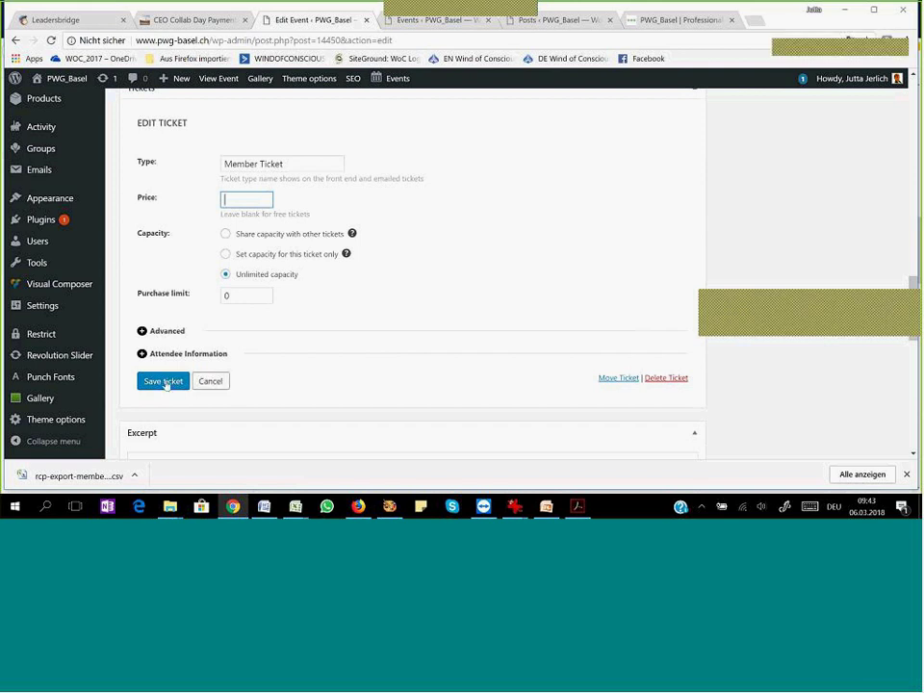
{"action": "left_click", "coordinate": [164, 382]}
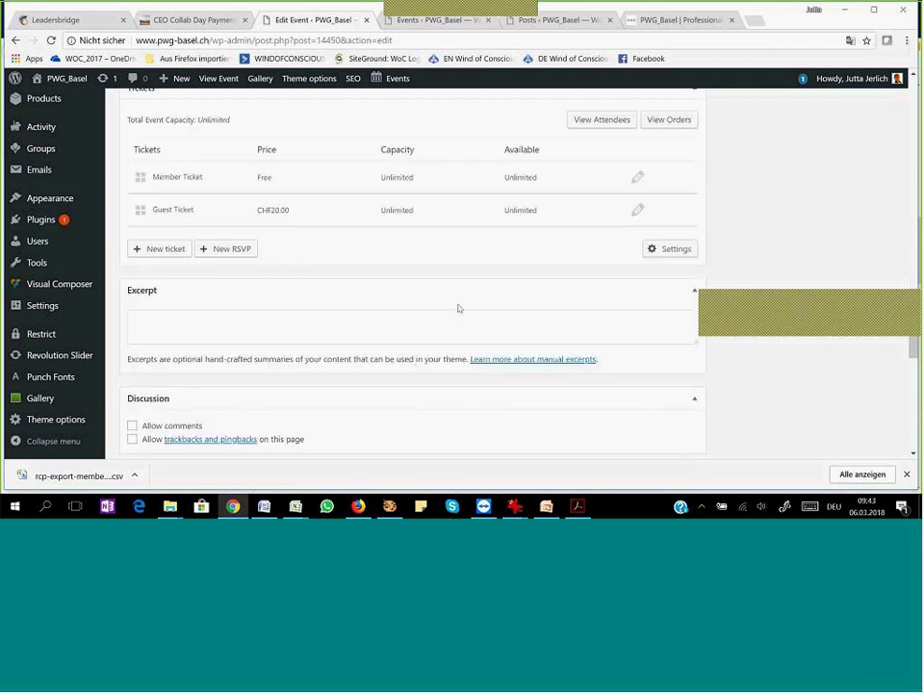
- Review the Guest Ticket's settings without changing them and look through the remaining event sections below the tickets
{"action": "left_click", "coordinate": [638, 212]}
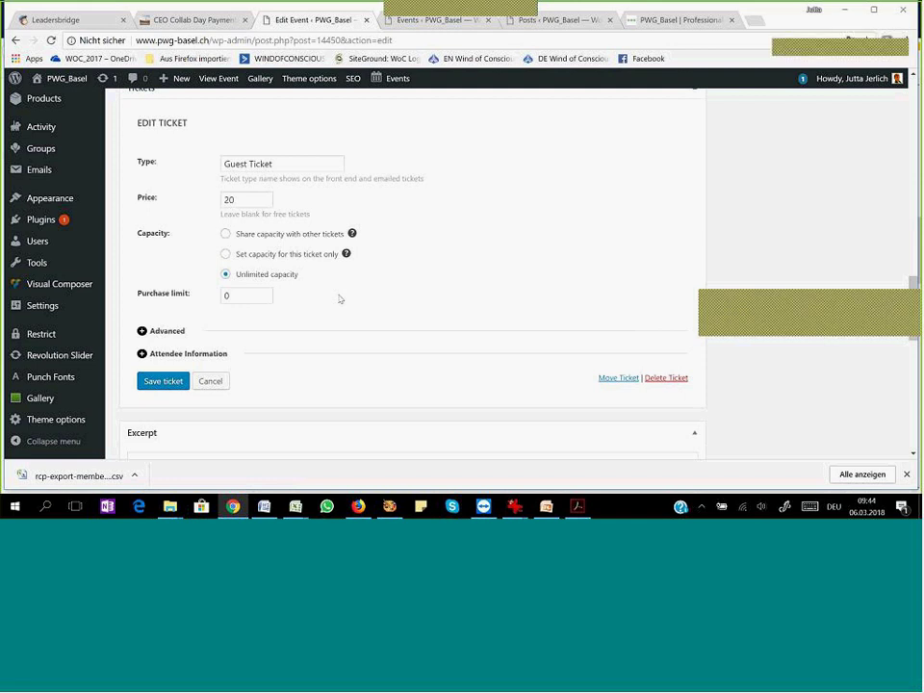
{"action": "left_click", "coordinate": [210, 381]}
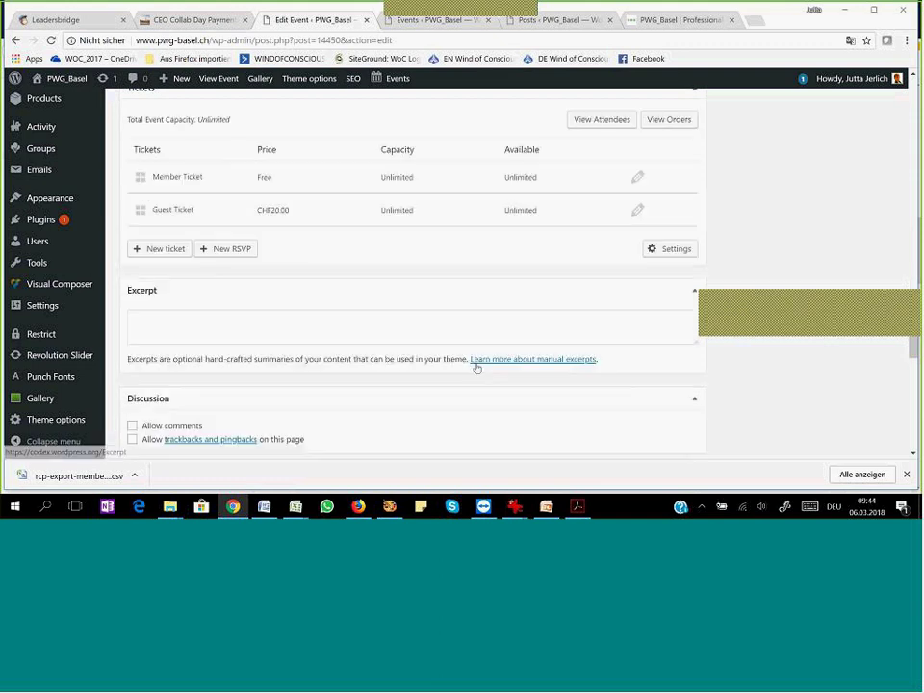
{"action": "scroll", "coordinate": [438, 293], "scroll_direction": "down", "scroll_amount": 2}
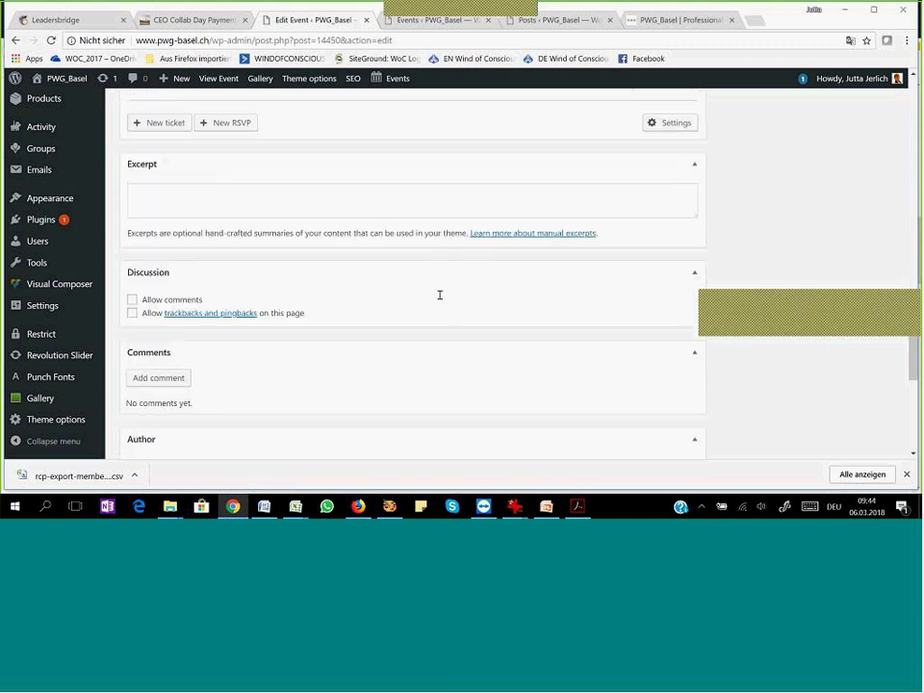
{"action": "scroll", "coordinate": [440, 295], "scroll_direction": "down", "scroll_amount": 1}
{"action": "scroll", "coordinate": [439, 294], "scroll_direction": "down", "scroll_amount": 2}
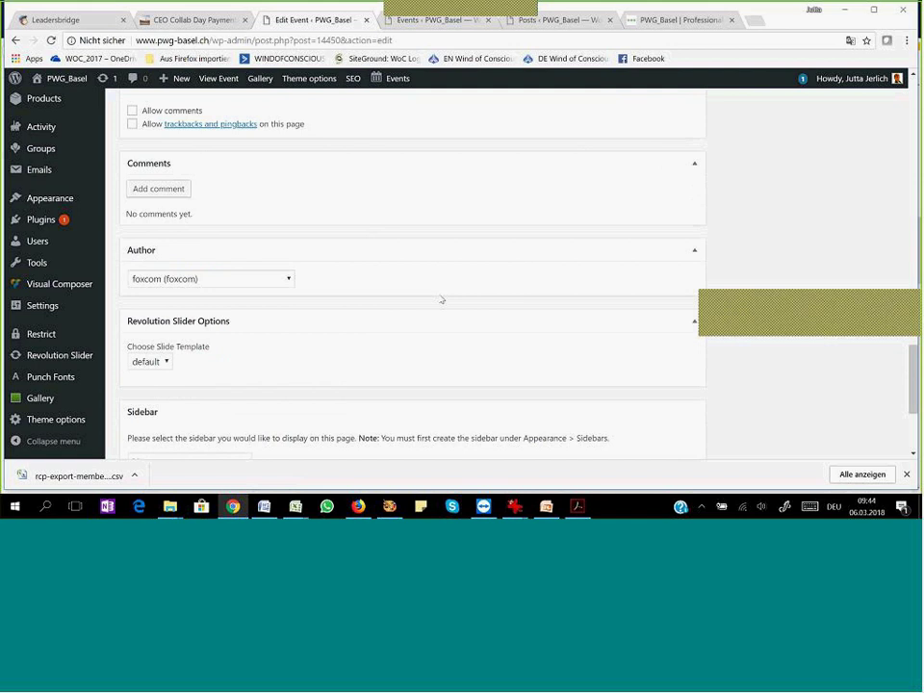
{"action": "scroll", "coordinate": [439, 297], "scroll_direction": "down", "scroll_amount": 2}
{"action": "scroll", "coordinate": [439, 294], "scroll_direction": "down", "scroll_amount": 1}
- Assign the event to the Job Hunt Support Group category and update the event
{"action": "scroll", "coordinate": [439, 296], "scroll_direction": "up", "scroll_amount": 8}
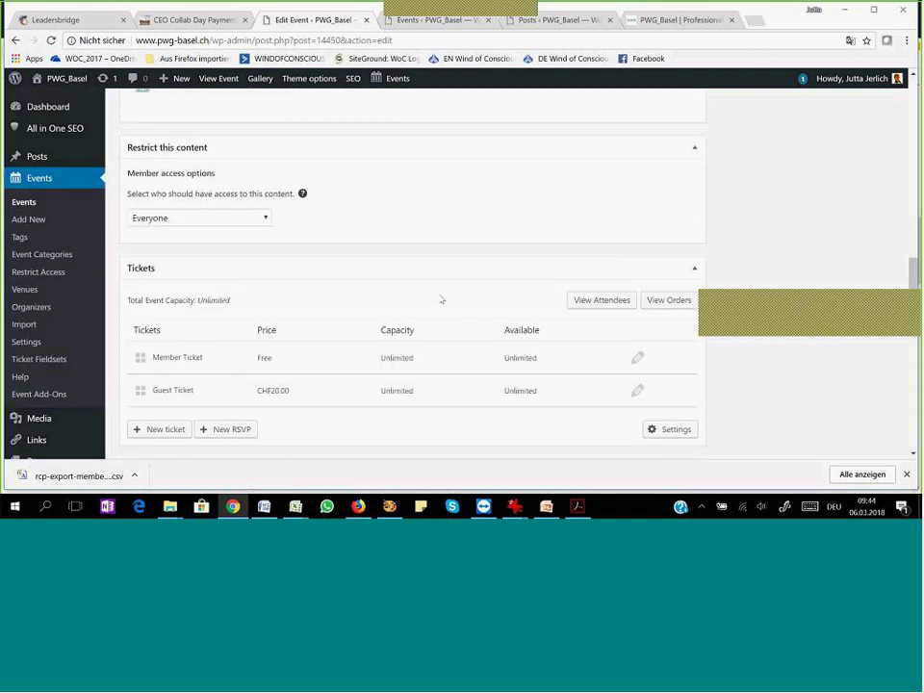
{"action": "scroll", "coordinate": [441, 299], "scroll_direction": "up", "scroll_amount": 15}
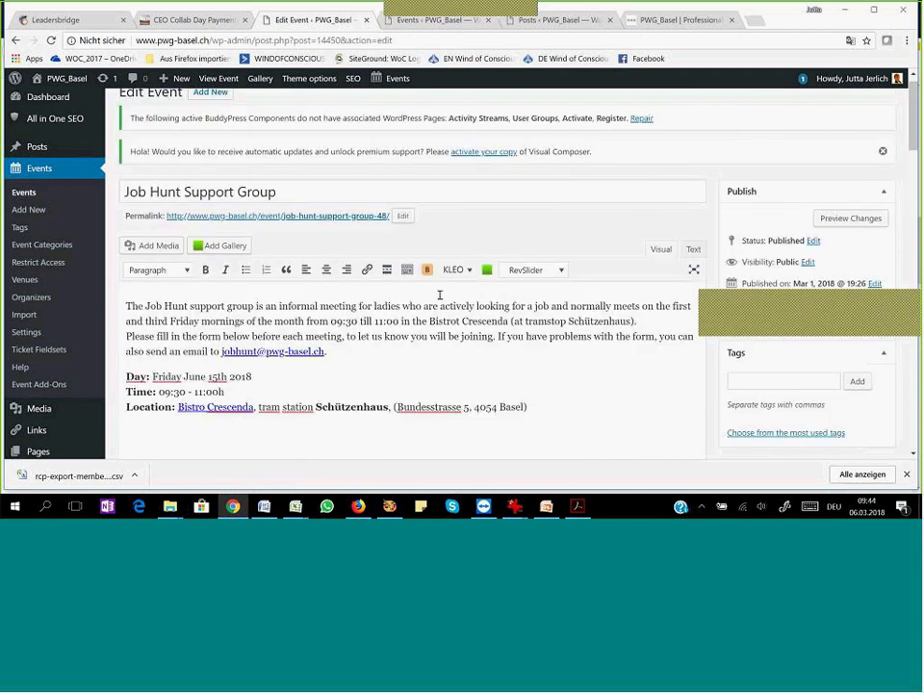
{"action": "scroll", "coordinate": [440, 297], "scroll_direction": "down", "scroll_amount": 5}
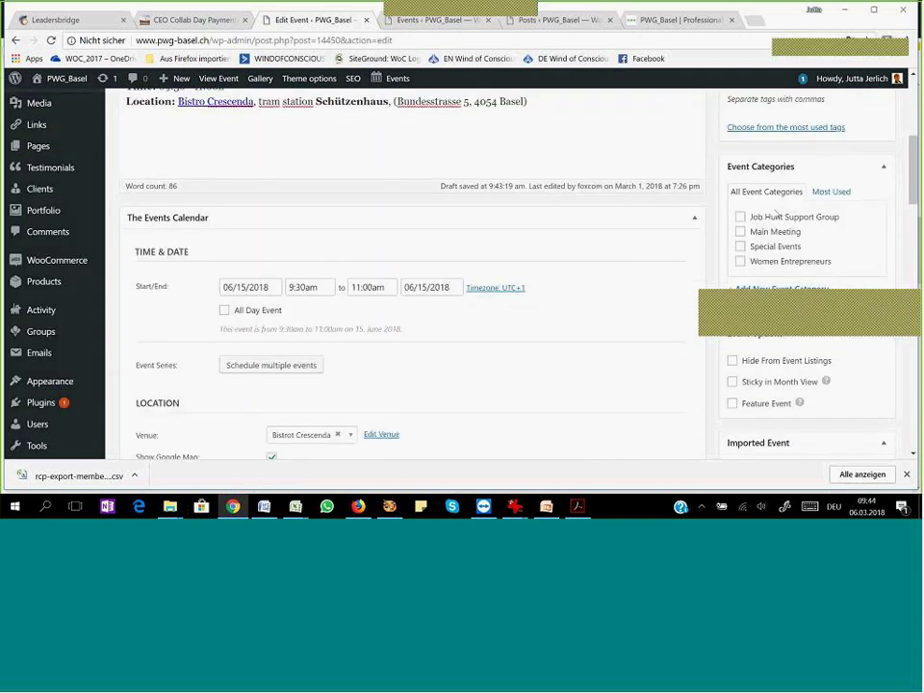
{"action": "left_click", "coordinate": [739, 219]}
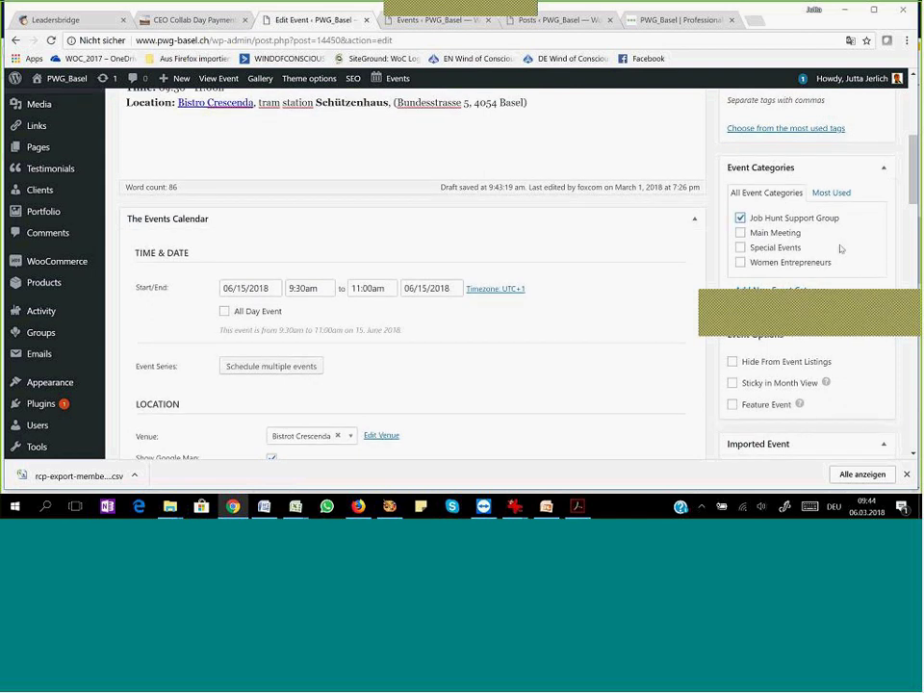
{"action": "scroll", "coordinate": [840, 249], "scroll_direction": "up", "scroll_amount": 2}
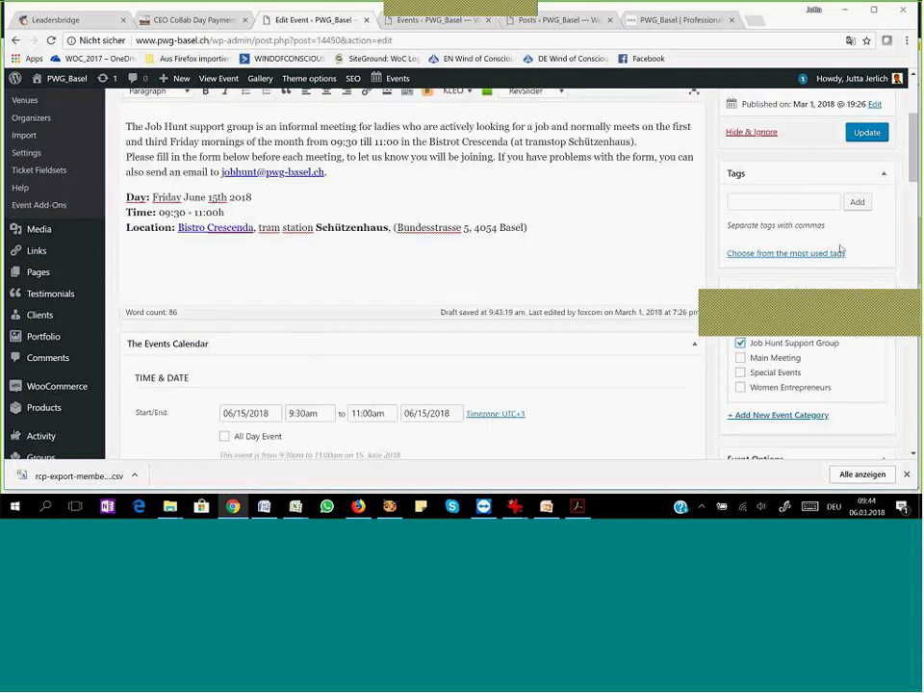
{"action": "scroll", "coordinate": [840, 249], "scroll_direction": "up", "scroll_amount": 2}
{"action": "left_click", "coordinate": [864, 259]}
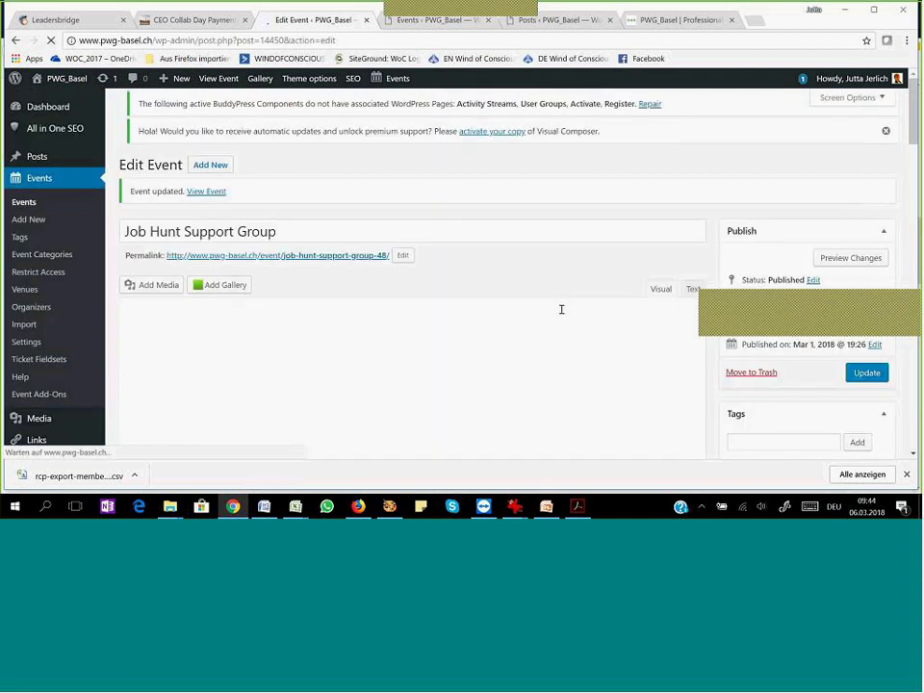
- Open the updated event's public page in a new tab and check its description, tickets, details and venue map
{"action": "right_click", "coordinate": [207, 205]}
{"action": "left_click", "coordinate": [236, 212]}
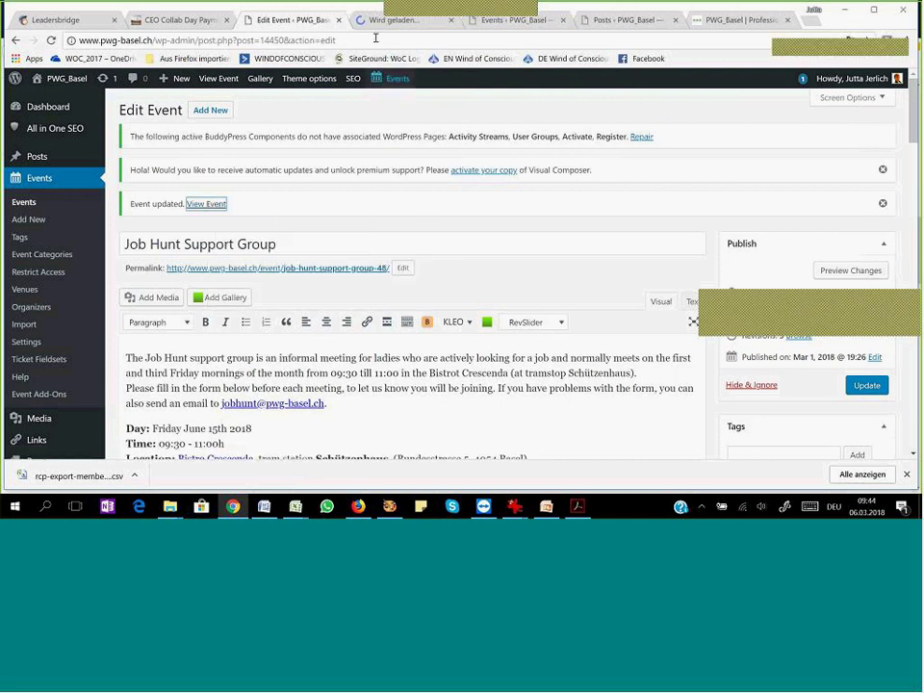
{"action": "left_click", "coordinate": [390, 19]}
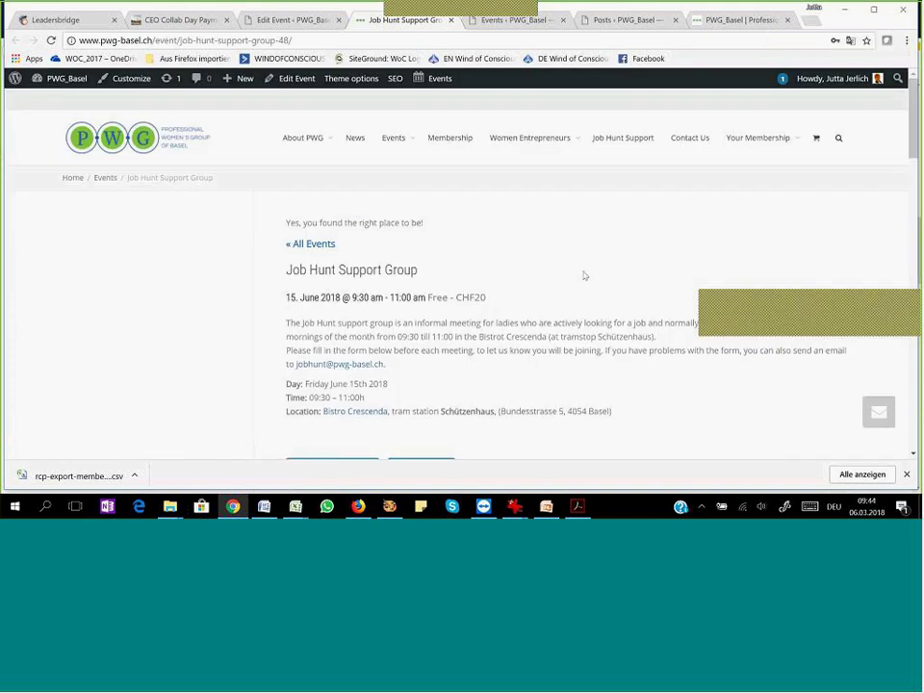
{"action": "scroll", "coordinate": [583, 275], "scroll_direction": "down", "scroll_amount": 3}
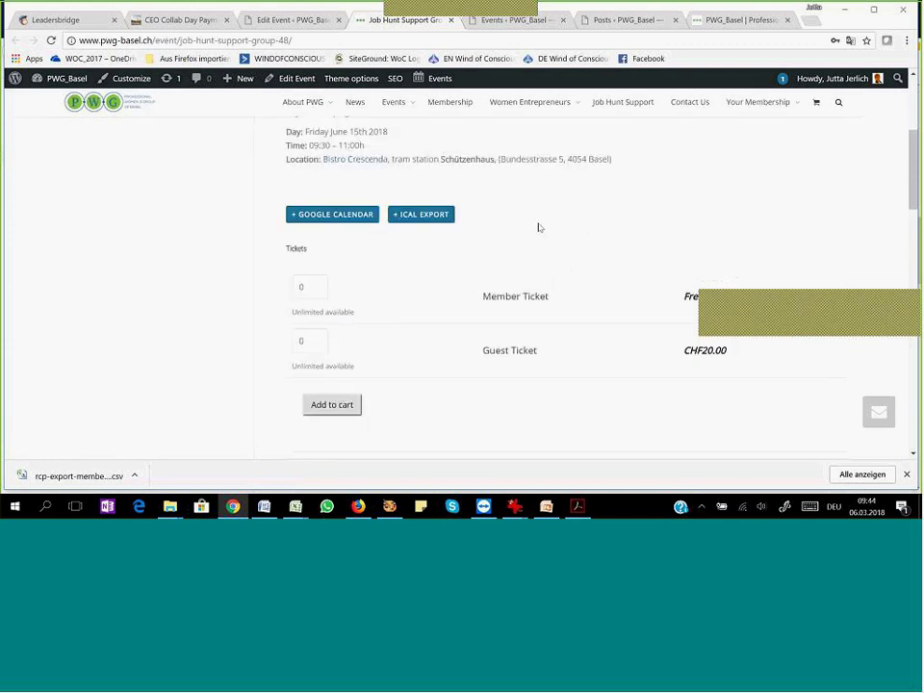
{"action": "scroll", "coordinate": [539, 227], "scroll_direction": "down", "scroll_amount": 1}
{"action": "scroll", "coordinate": [539, 227], "scroll_direction": "down", "scroll_amount": 2}
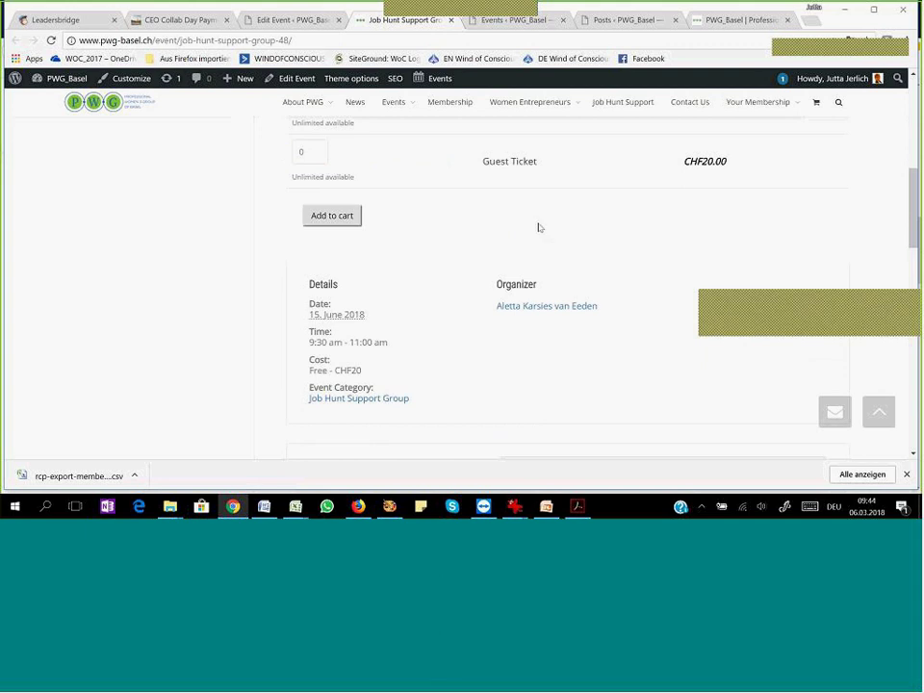
{"action": "scroll", "coordinate": [540, 227], "scroll_direction": "down", "scroll_amount": 1}
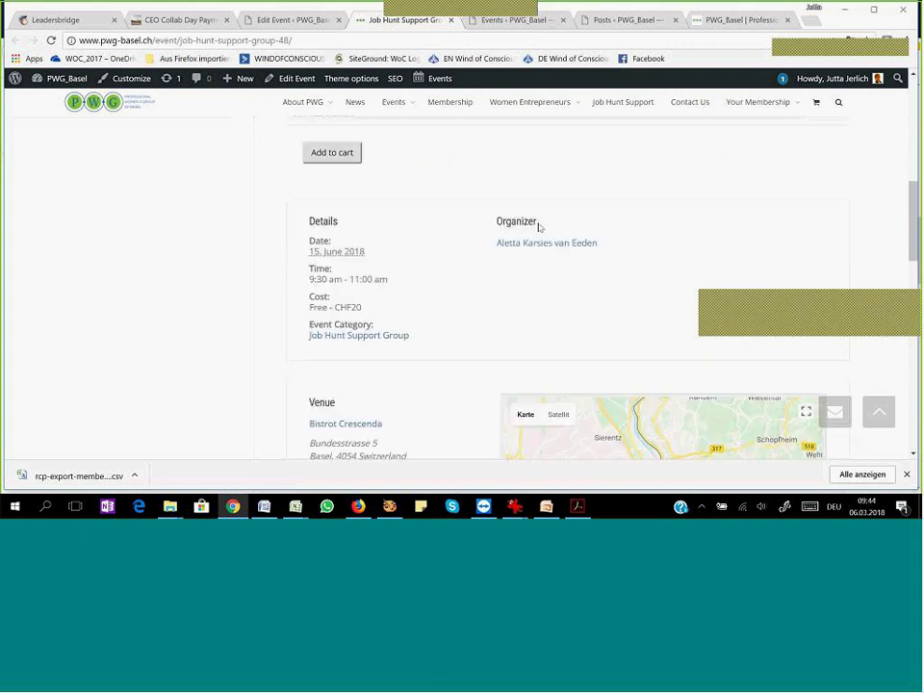
- Look over the rest of the public event page, set the Member Ticket quantity to 1 and add it to the cart
{"action": "scroll", "coordinate": [540, 227], "scroll_direction": "down", "scroll_amount": 1}
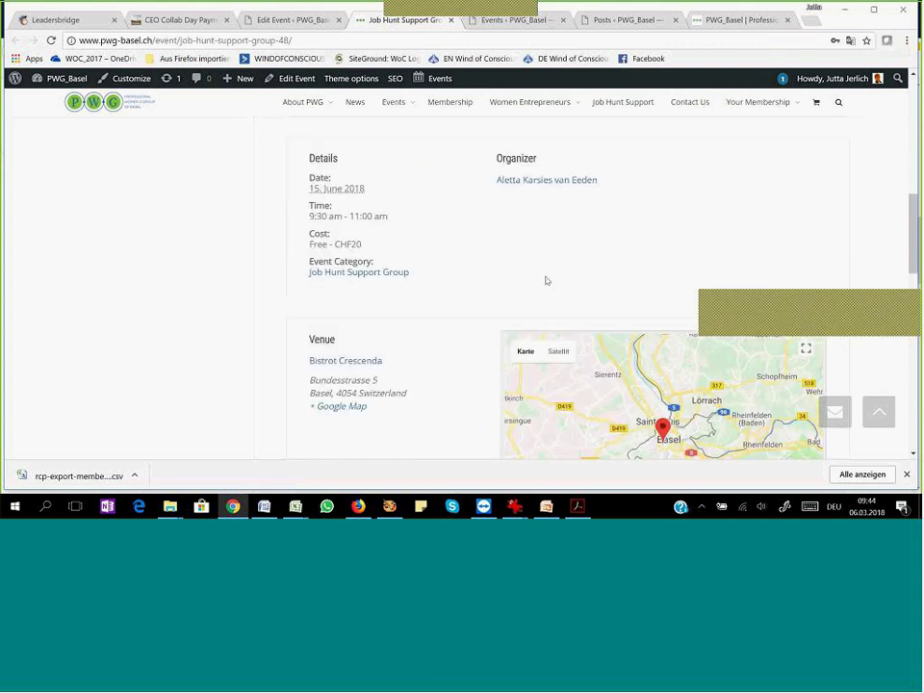
{"action": "scroll", "coordinate": [482, 283], "scroll_direction": "down", "scroll_amount": 6}
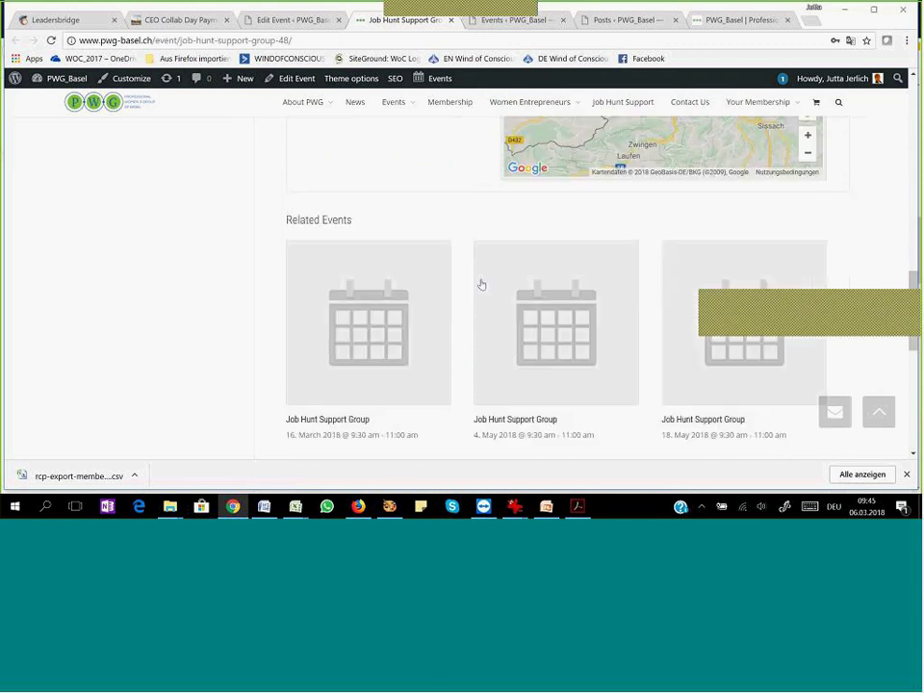
{"action": "scroll", "coordinate": [482, 285], "scroll_direction": "up", "scroll_amount": 10}
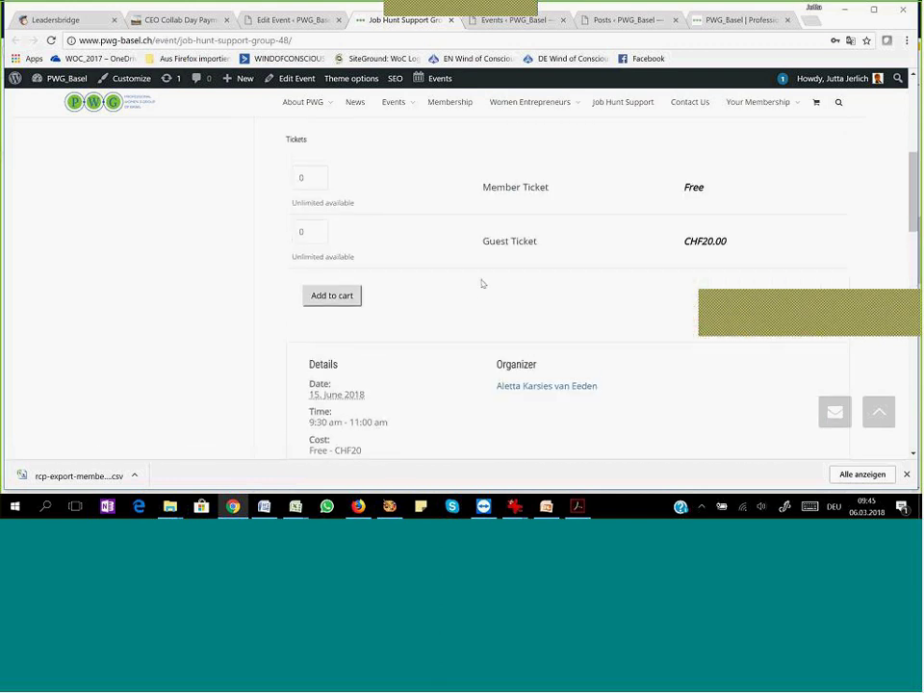
{"action": "scroll", "coordinate": [482, 283], "scroll_direction": "up", "scroll_amount": 1}
{"action": "left_click_drag", "start_coordinate": [303, 227], "coordinate": [286, 226]}
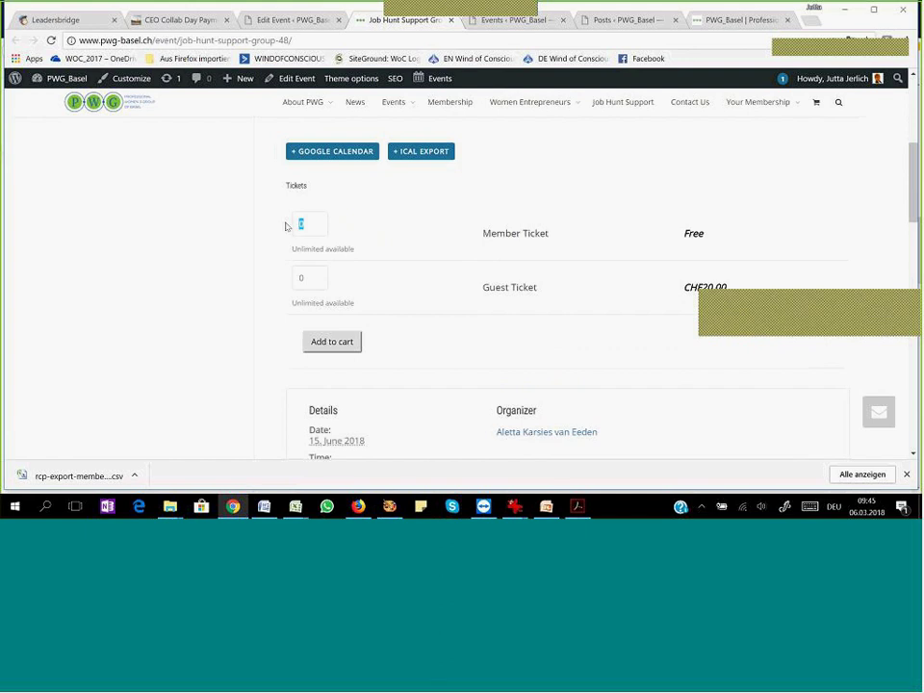
{"action": "type", "text": "1"}
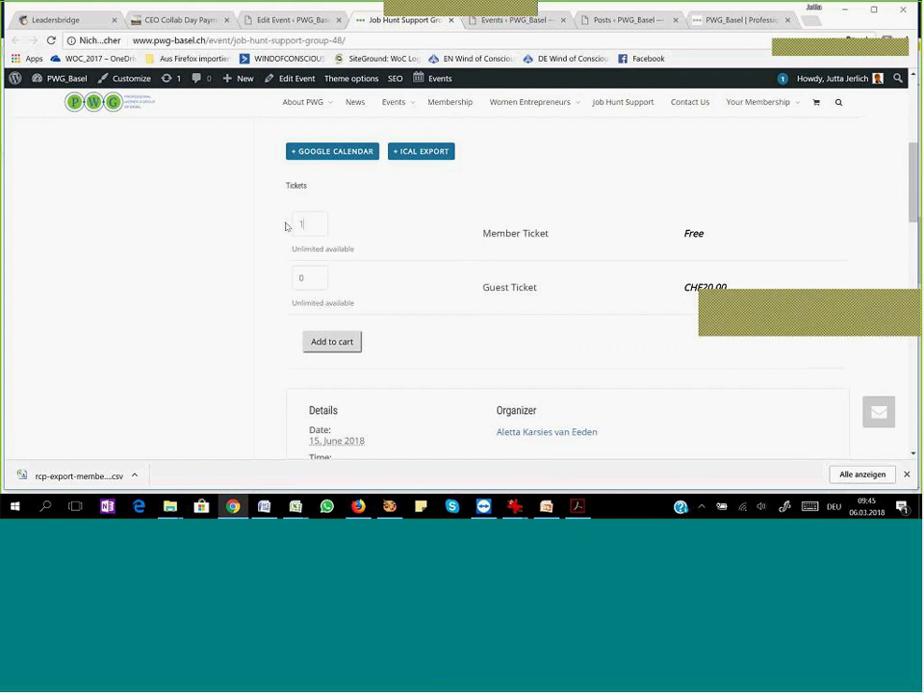
{"action": "left_click", "coordinate": [358, 353]}
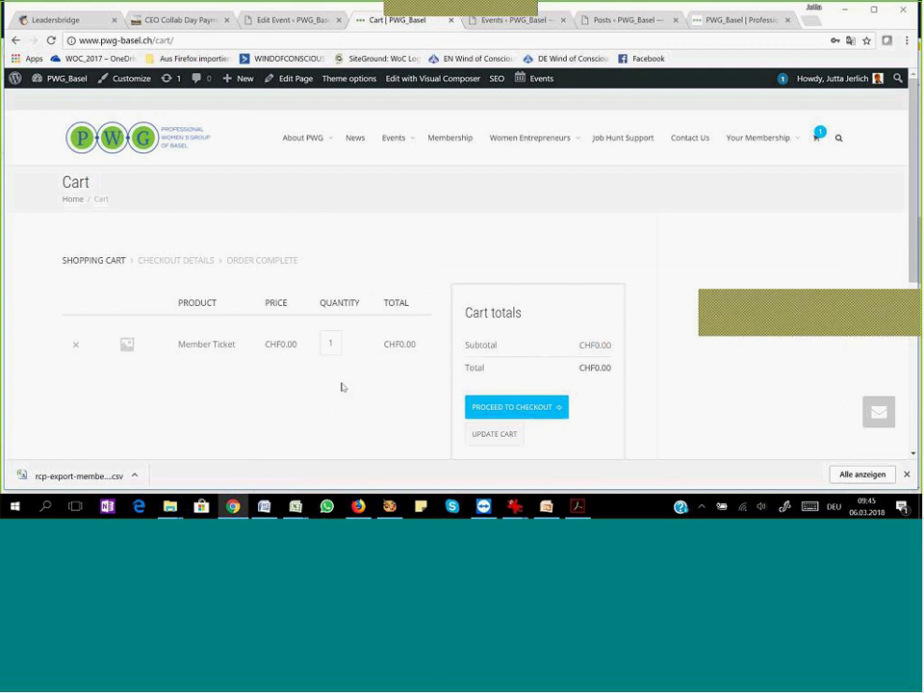
- Check the Member Ticket in the shopping cart and proceed to checkout
{"action": "scroll", "coordinate": [342, 387], "scroll_direction": "down", "scroll_amount": 1}
{"action": "scroll", "coordinate": [342, 387], "scroll_direction": "up", "scroll_amount": 1}
{"action": "scroll", "coordinate": [272, 368], "scroll_direction": "down", "scroll_amount": 1}
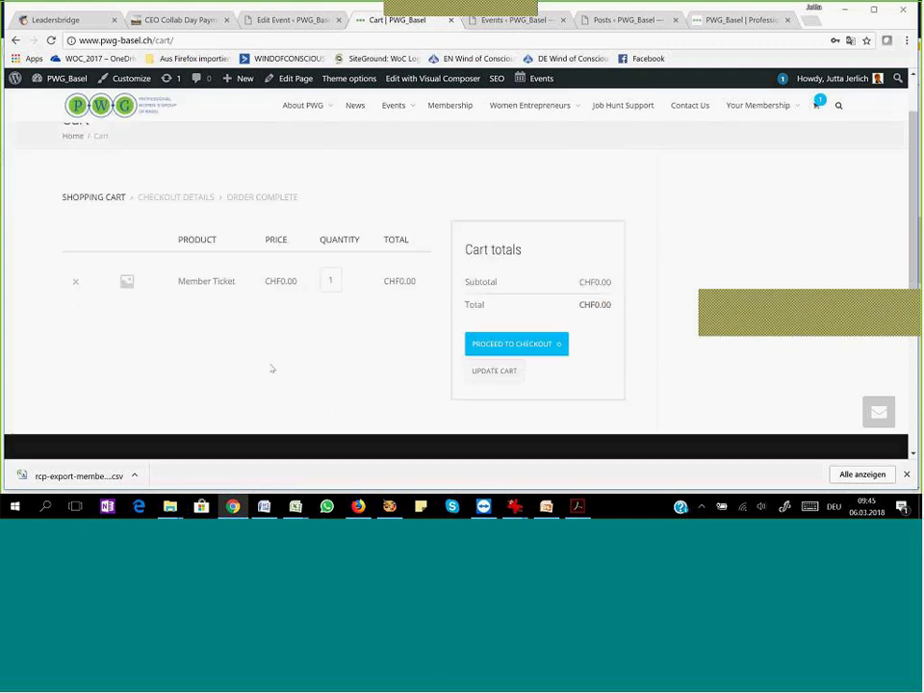
{"action": "left_click", "coordinate": [512, 344]}
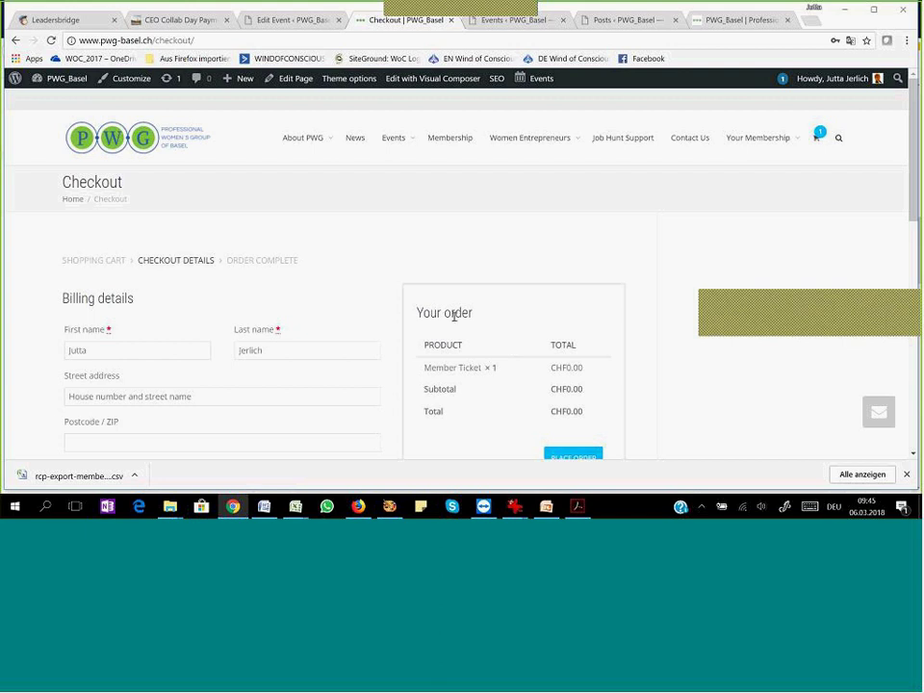
- Select "I can write a review" among the checkout details, place the ticket order and look over the order confirmation
{"action": "scroll", "coordinate": [283, 241], "scroll_direction": "down", "scroll_amount": 2}
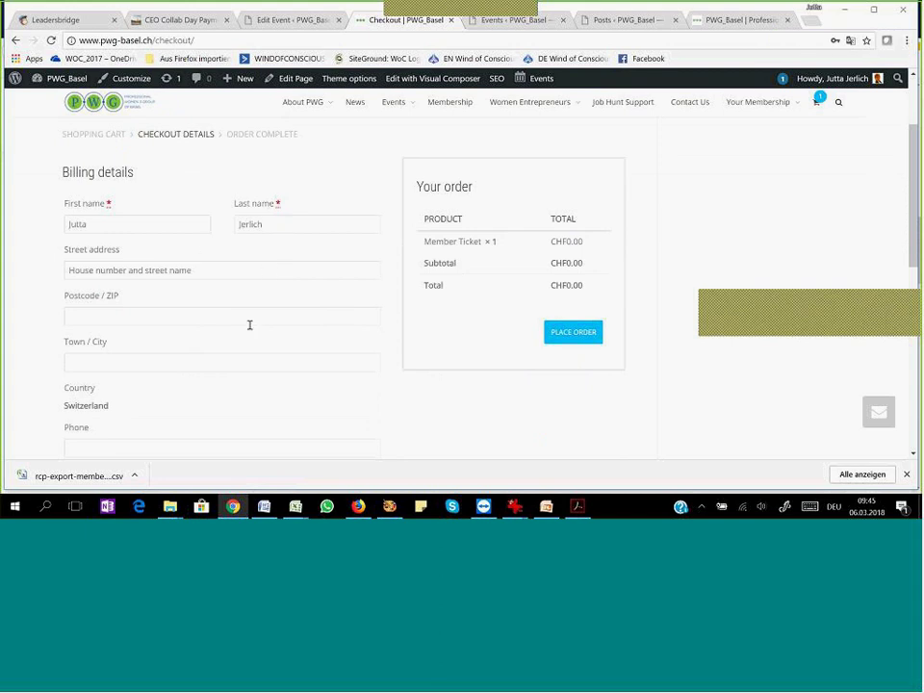
{"action": "scroll", "coordinate": [249, 325], "scroll_direction": "down", "scroll_amount": 3}
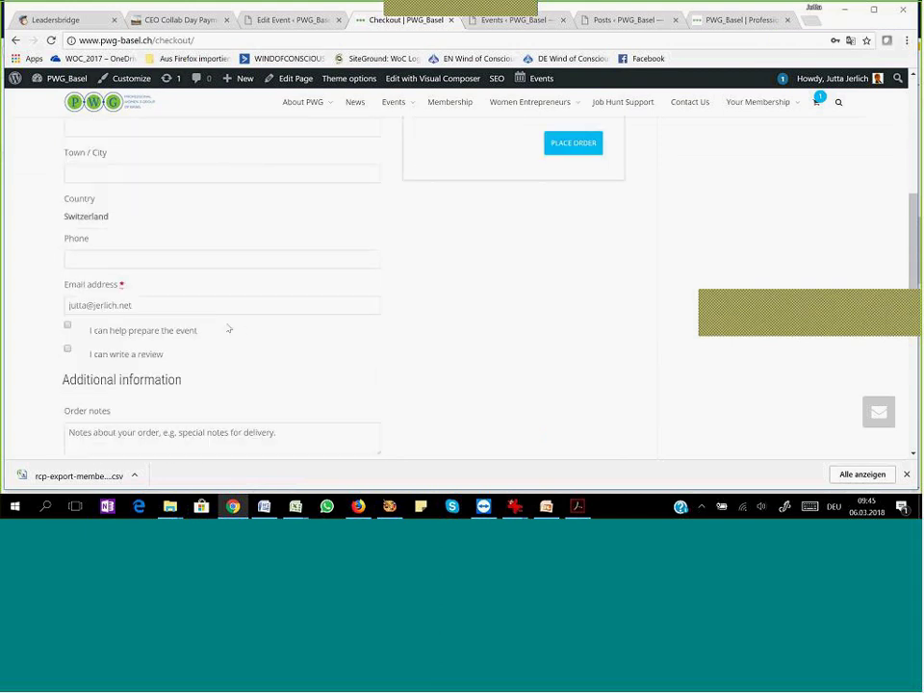
{"action": "scroll", "coordinate": [229, 329], "scroll_direction": "down", "scroll_amount": 1}
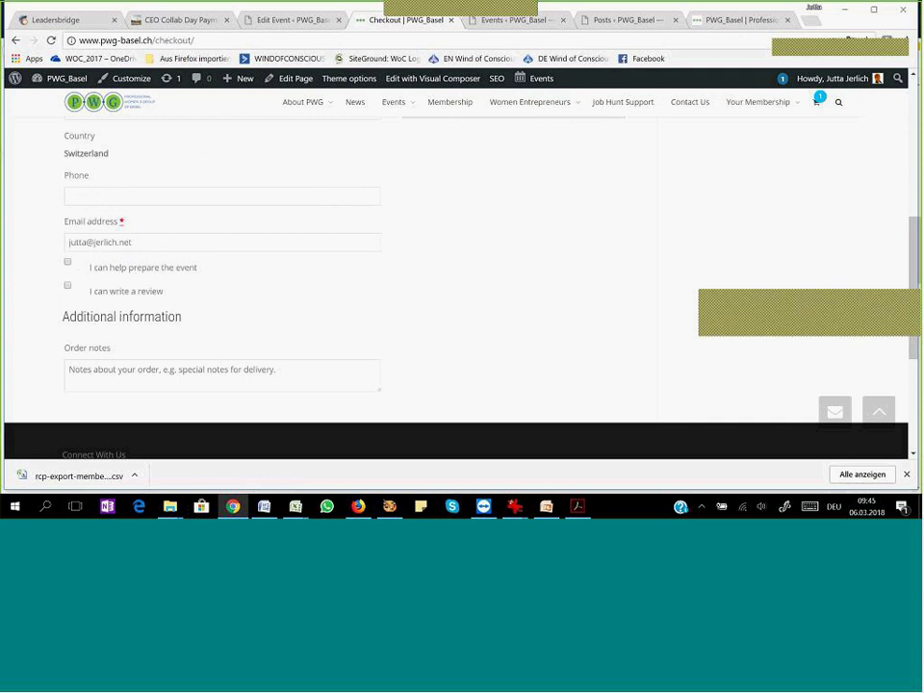
{"action": "left_click", "coordinate": [68, 285]}
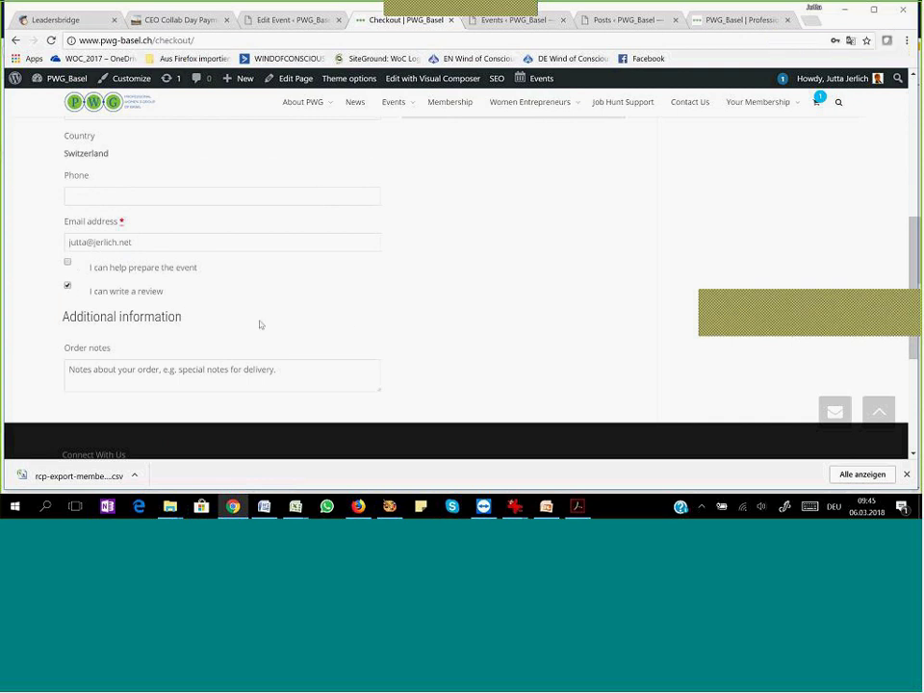
{"action": "scroll", "coordinate": [359, 322], "scroll_direction": "down", "scroll_amount": 2}
{"action": "scroll", "coordinate": [359, 322], "scroll_direction": "up", "scroll_amount": 5}
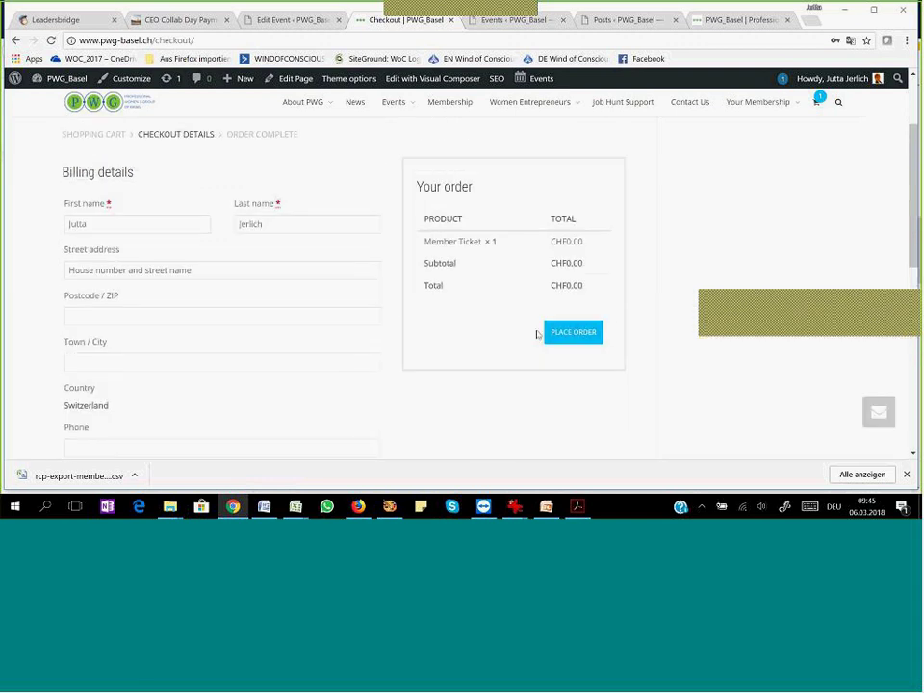
{"action": "left_click", "coordinate": [567, 332]}
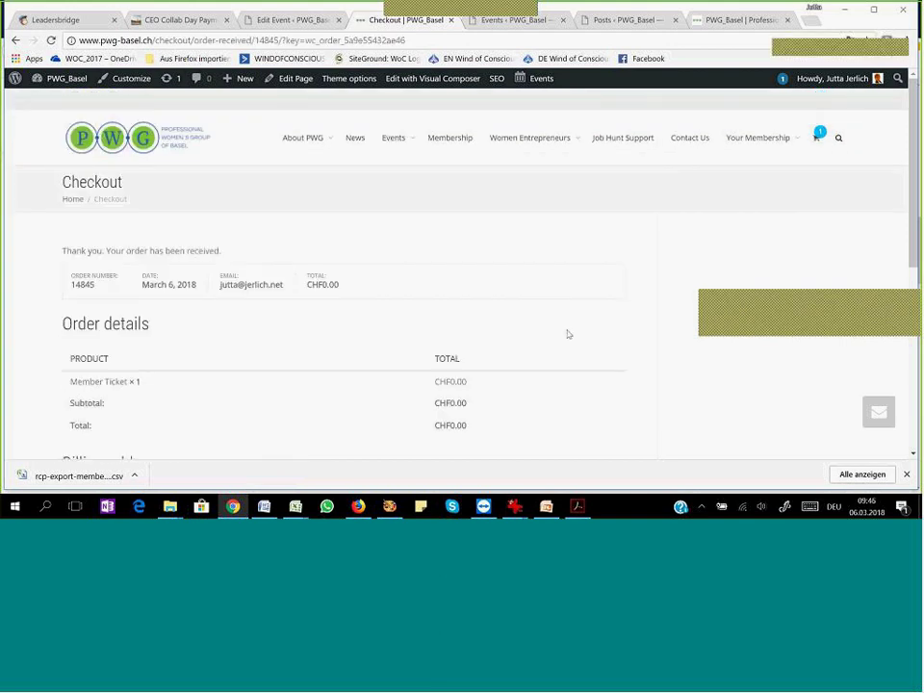
{"action": "scroll", "coordinate": [568, 334], "scroll_direction": "down", "scroll_amount": 3}
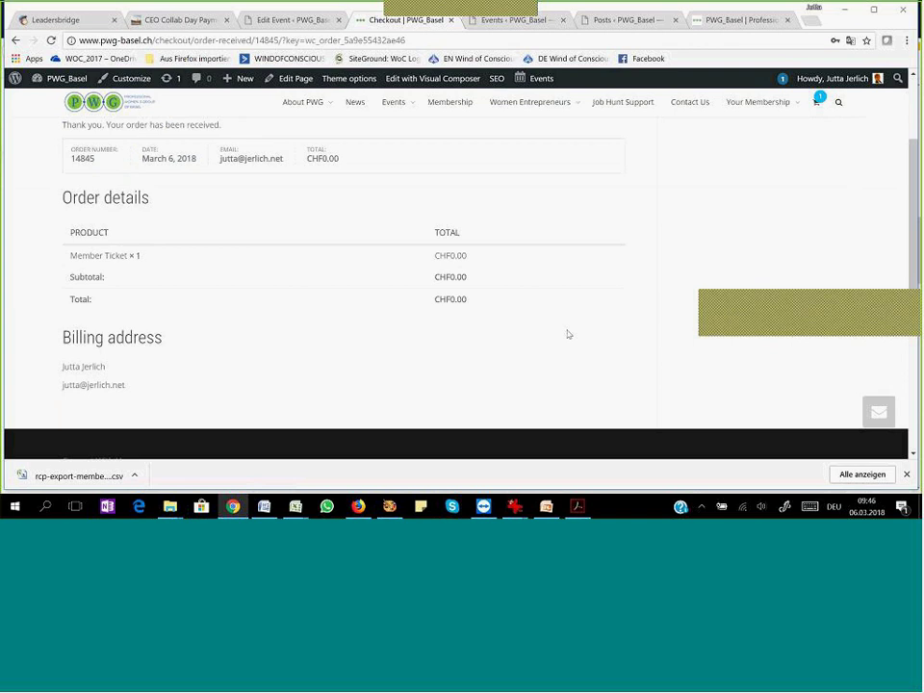
{"action": "scroll", "coordinate": [519, 332], "scroll_direction": "down", "scroll_amount": 2}
{"action": "scroll", "coordinate": [502, 331], "scroll_direction": "up", "scroll_amount": 3}
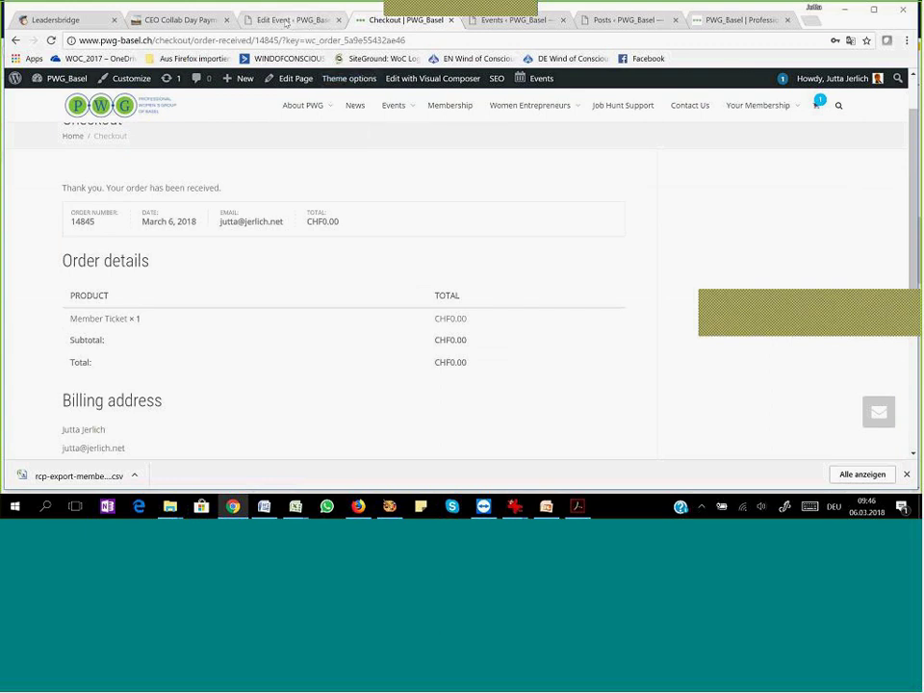
- Switch back to the Job Hunt Support Group event's edit page and reload it at the Tickets section
{"action": "left_click", "coordinate": [286, 24]}
{"action": "scroll", "coordinate": [439, 252], "scroll_direction": "down", "scroll_amount": 3}
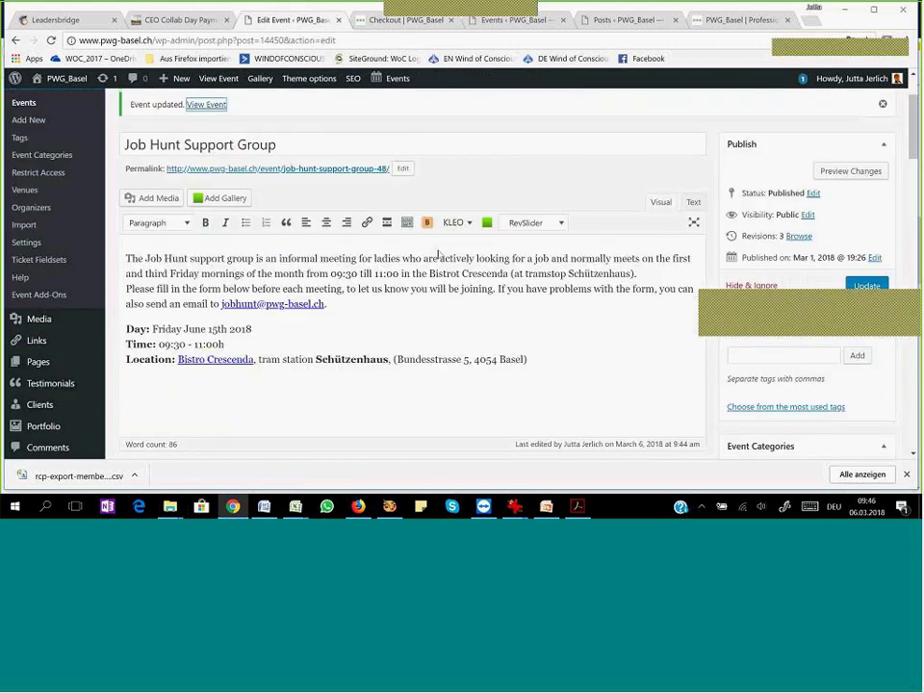
{"action": "scroll", "coordinate": [438, 254], "scroll_direction": "down", "scroll_amount": 8}
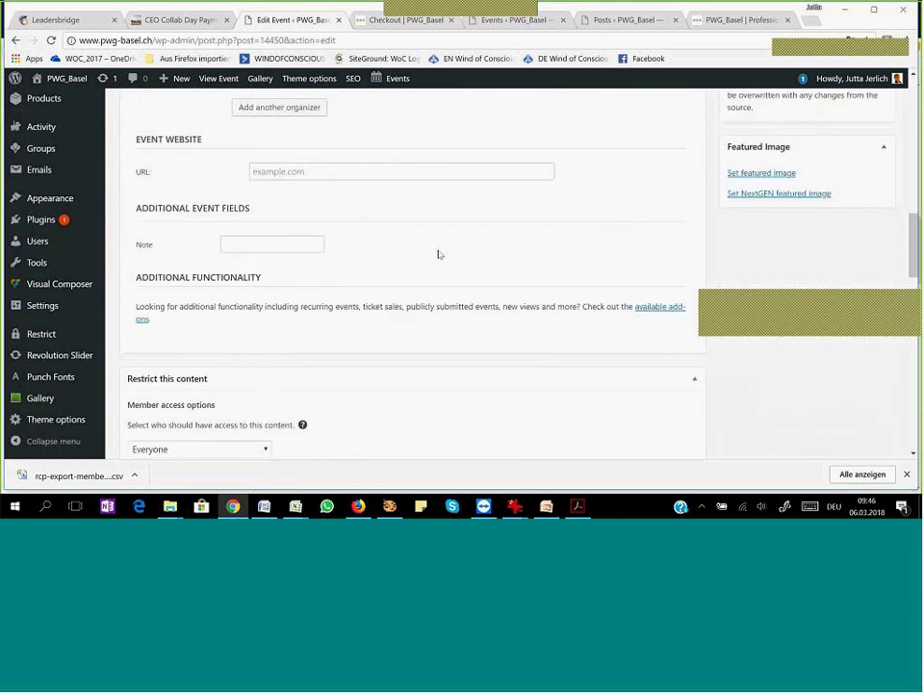
{"action": "scroll", "coordinate": [439, 254], "scroll_direction": "down", "scroll_amount": 3}
{"action": "right_click", "coordinate": [799, 222]}
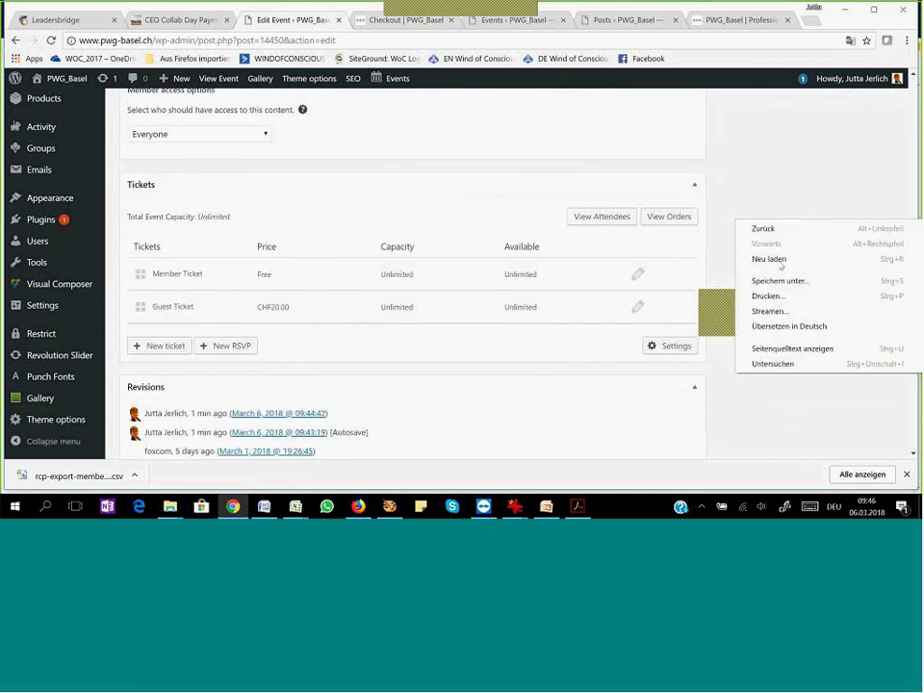
{"action": "left_click", "coordinate": [781, 260]}
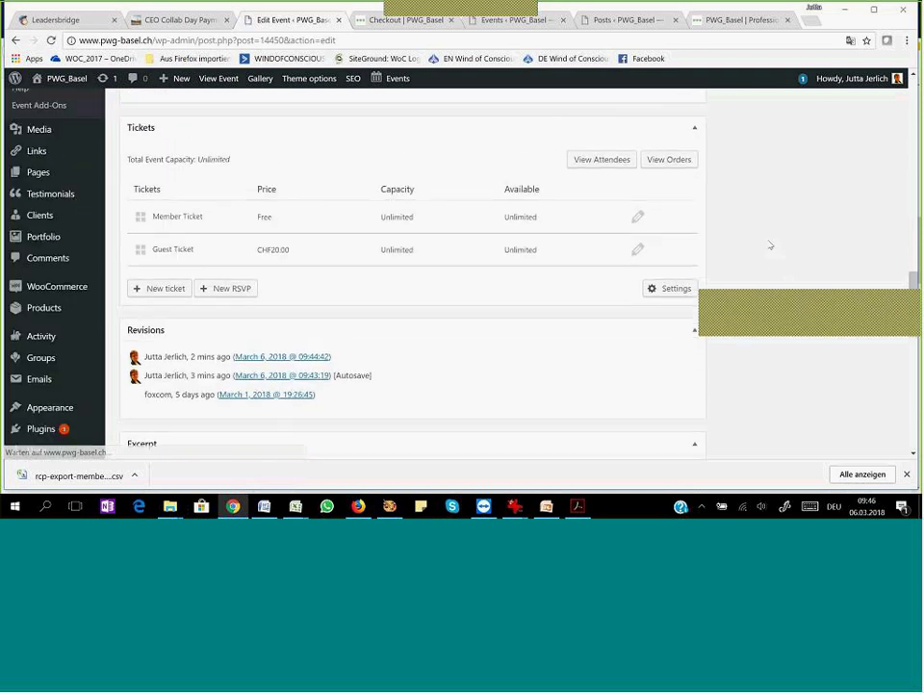
- View the event's attendees, dismiss the Columns hint and check the attendee list and the tickets sold
{"action": "left_click", "coordinate": [598, 160]}
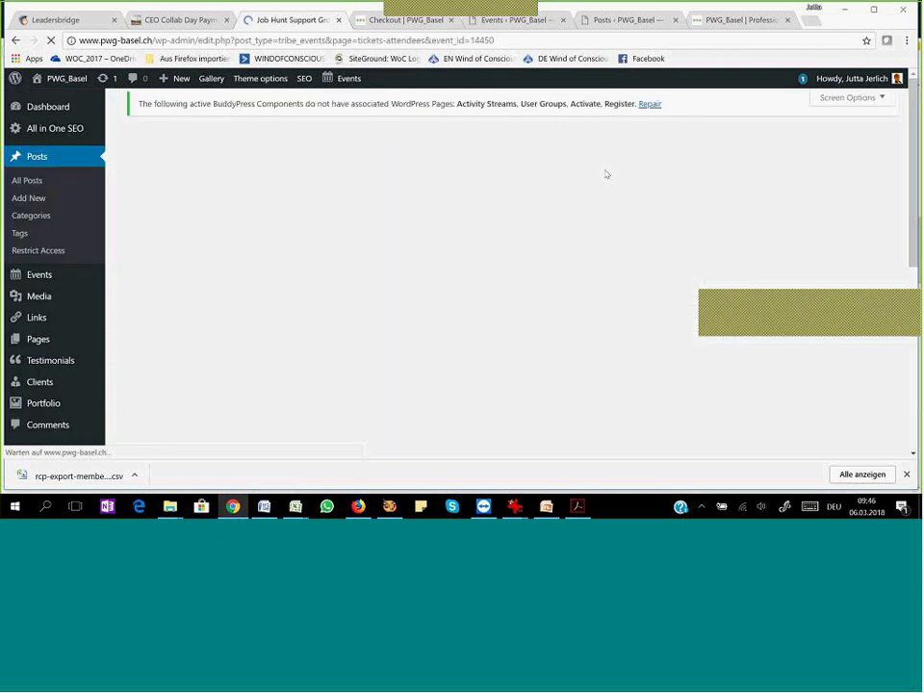
{"action": "scroll", "coordinate": [495, 262], "scroll_direction": "down", "scroll_amount": 1}
{"action": "scroll", "coordinate": [497, 262], "scroll_direction": "down", "scroll_amount": 1}
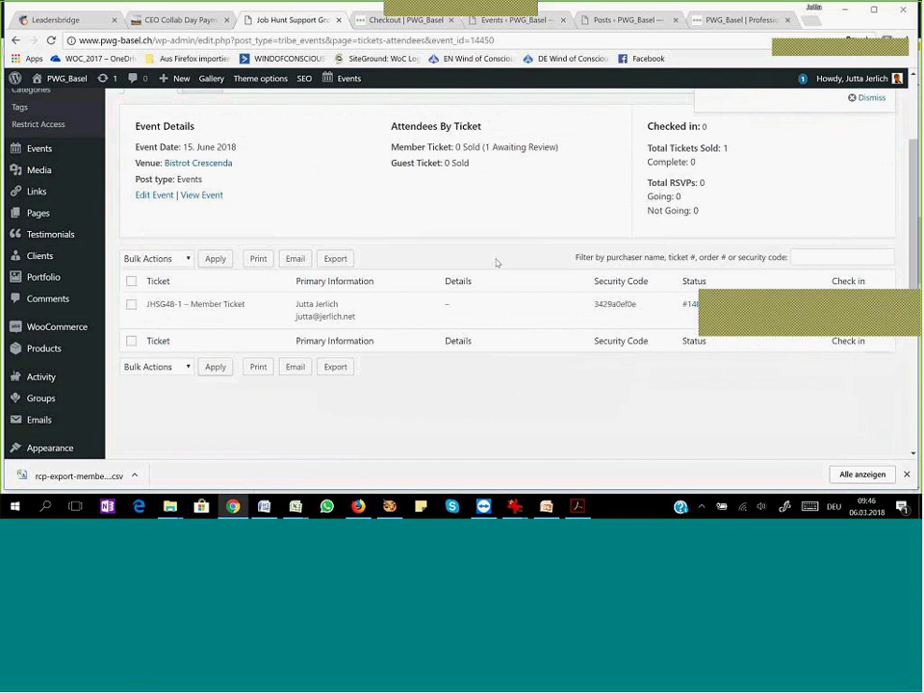
{"action": "scroll", "coordinate": [497, 262], "scroll_direction": "up", "scroll_amount": 2}
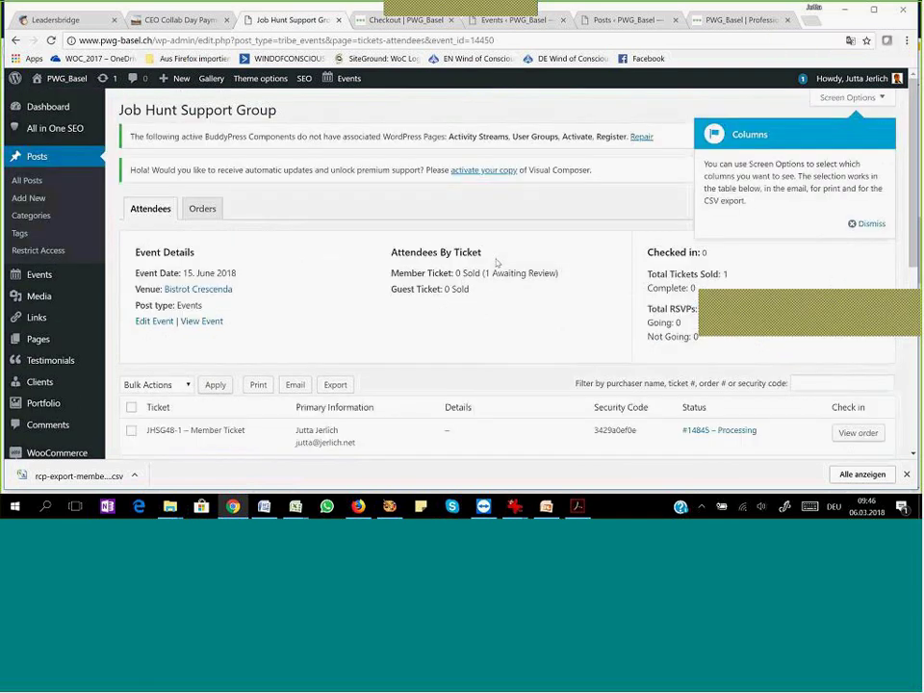
{"action": "left_click", "coordinate": [856, 223]}
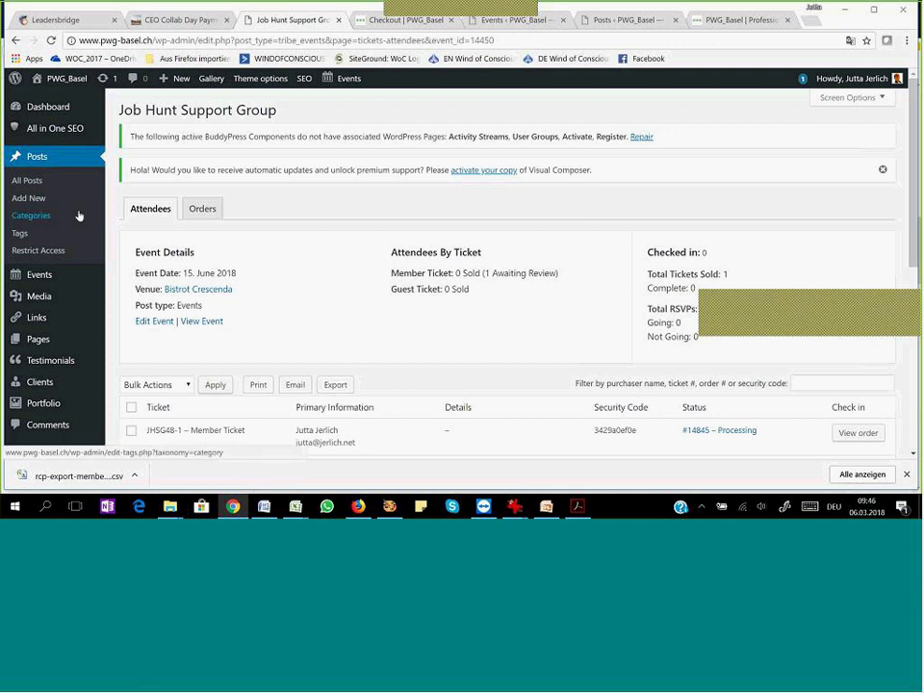
{"action": "scroll", "coordinate": [79, 217], "scroll_direction": "down", "scroll_amount": 2}
{"action": "scroll", "coordinate": [80, 216], "scroll_direction": "up", "scroll_amount": 2}
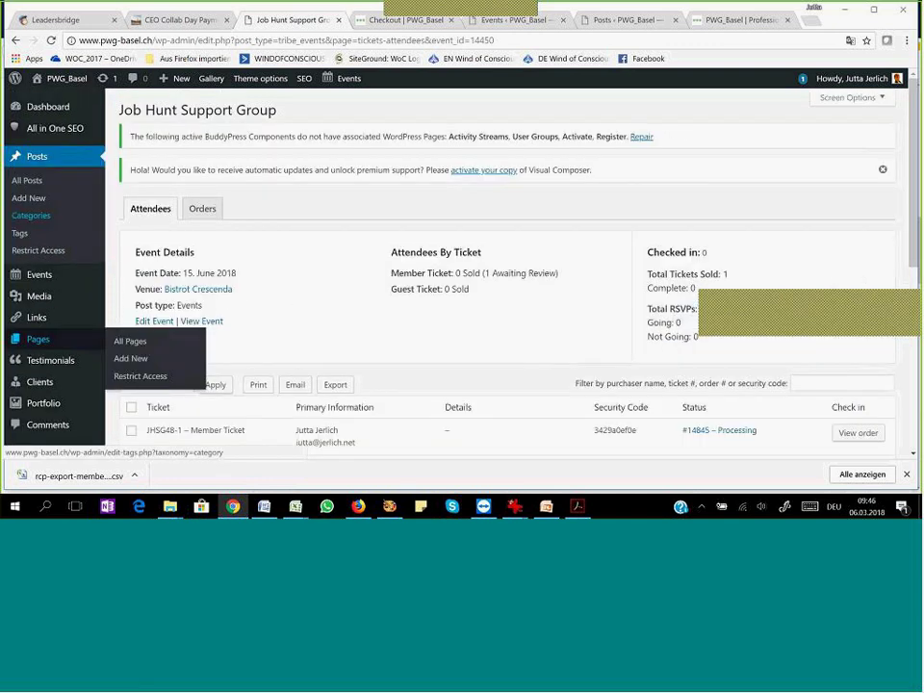
- Leave the attendee list, open the overview of event organizers and look through the listed entries
{"action": "left_click", "coordinate": [15, 40]}
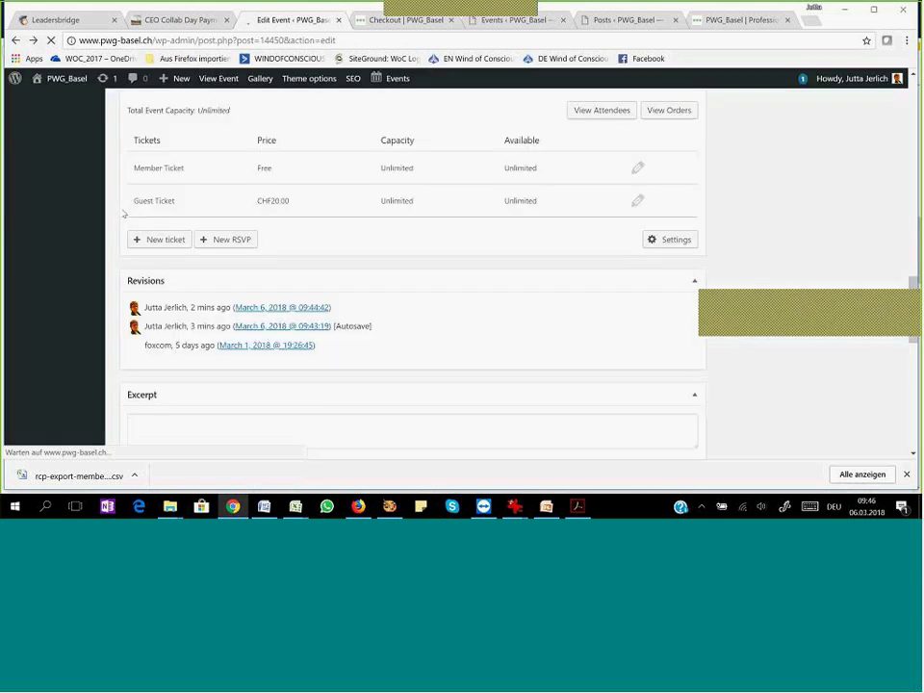
{"action": "scroll", "coordinate": [123, 214], "scroll_direction": "up", "scroll_amount": 3}
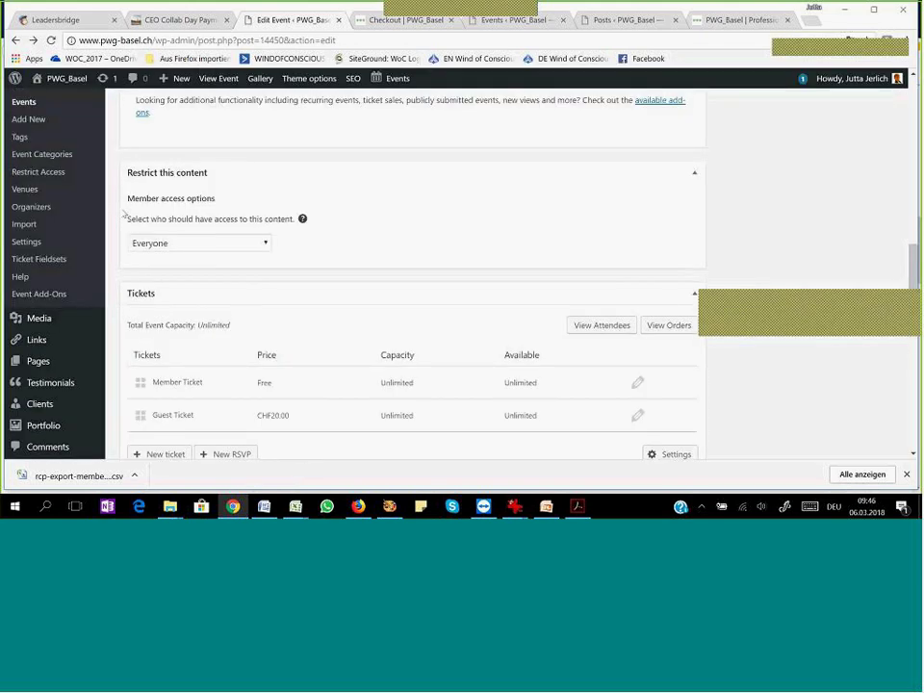
{"action": "left_click", "coordinate": [26, 213]}
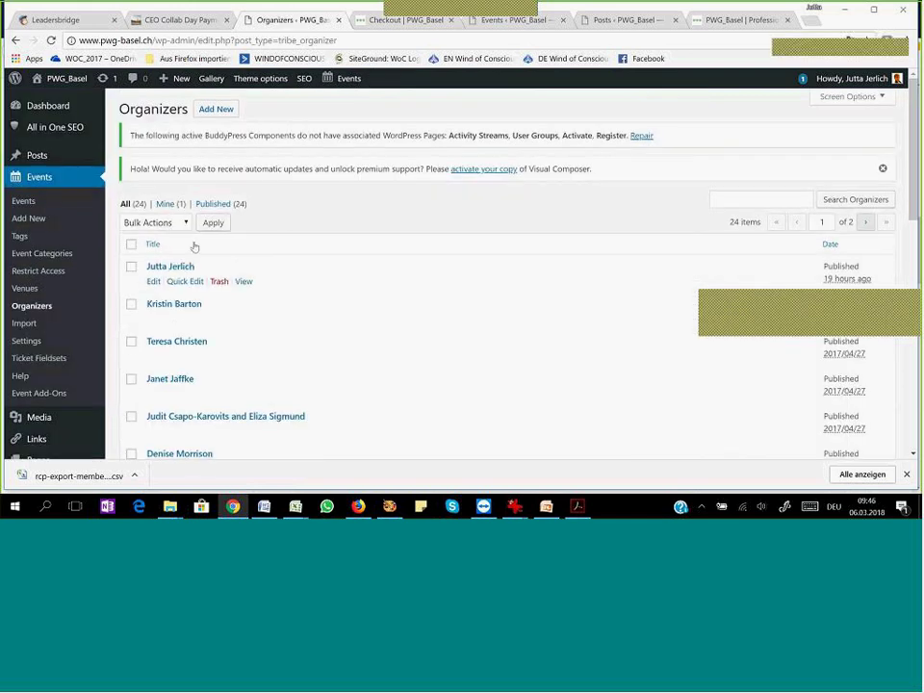
{"action": "scroll", "coordinate": [239, 288], "scroll_direction": "down", "scroll_amount": 1}
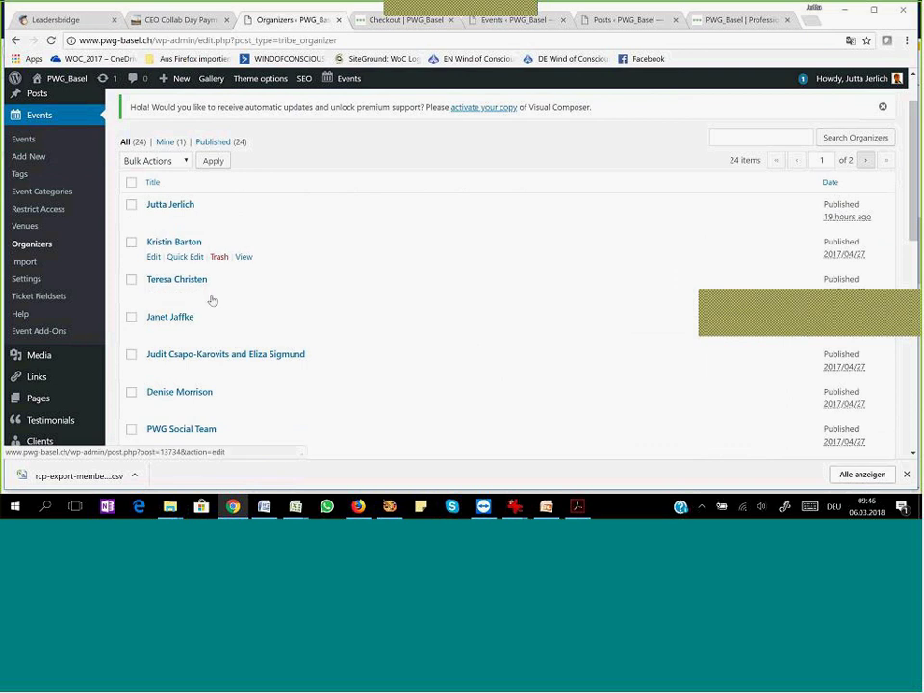
{"action": "scroll", "coordinate": [212, 300], "scroll_direction": "down", "scroll_amount": 5}
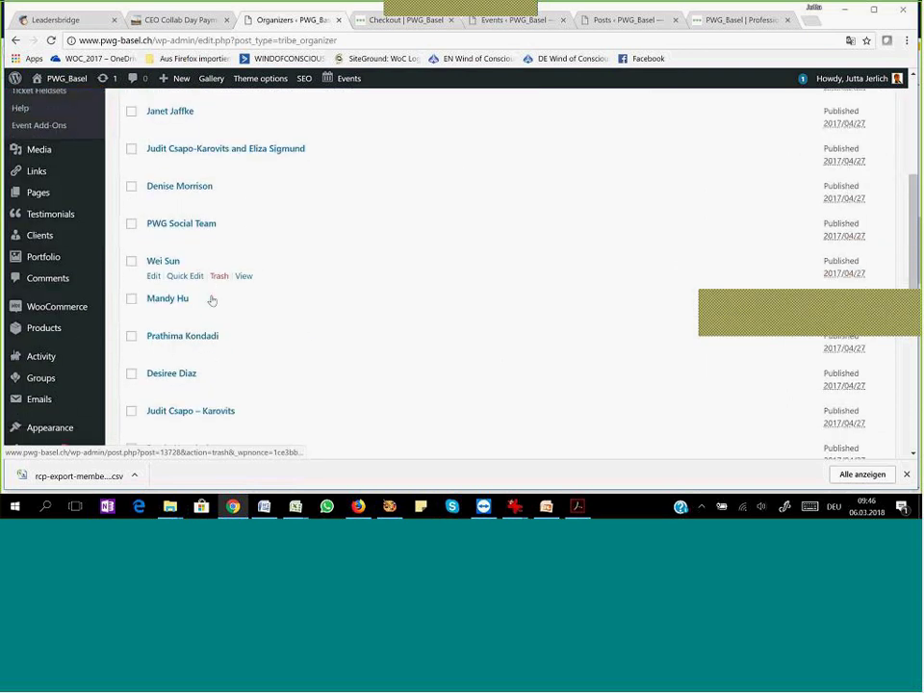
{"action": "scroll", "coordinate": [212, 300], "scroll_direction": "down", "scroll_amount": 3}
{"action": "scroll", "coordinate": [212, 300], "scroll_direction": "down", "scroll_amount": 2}
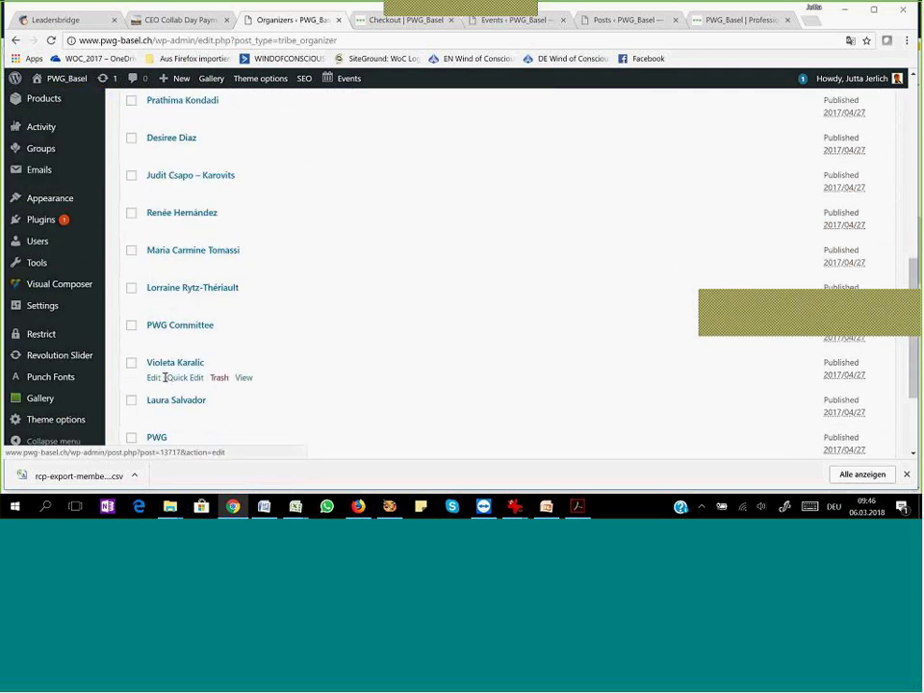
- Open the organizer listed directly below PWG Committee for editing and examine its description and Organizer Information fields
{"action": "left_click", "coordinate": [153, 377]}
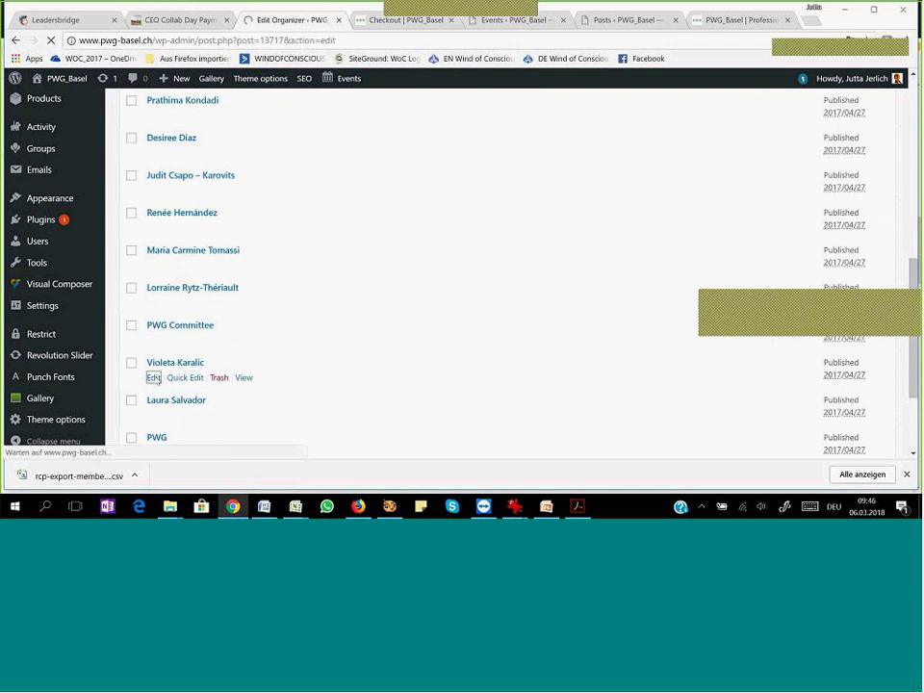
{"action": "scroll", "coordinate": [293, 365], "scroll_direction": "down", "scroll_amount": 3}
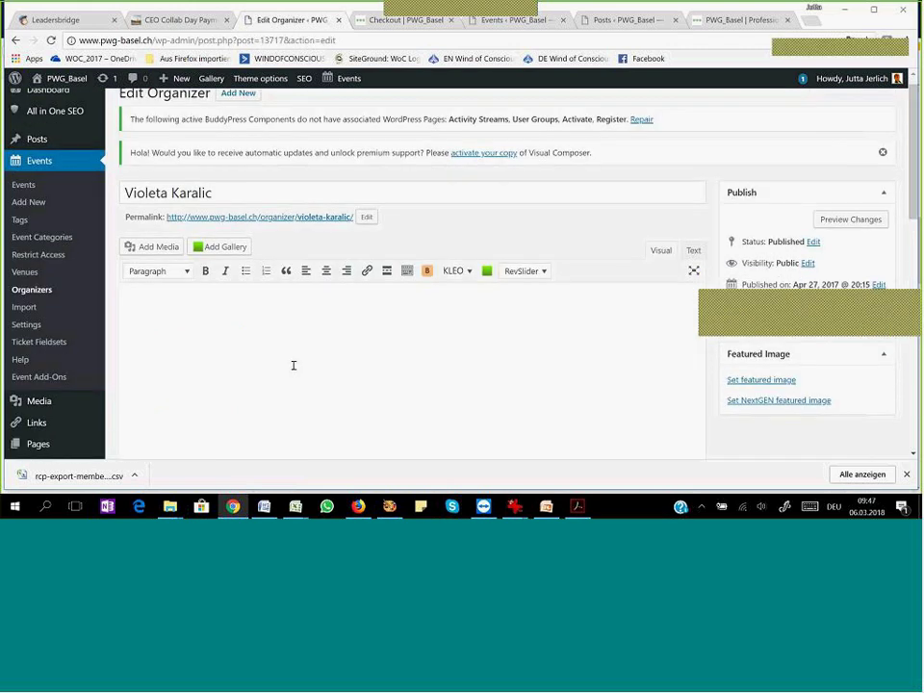
{"action": "scroll", "coordinate": [295, 369], "scroll_direction": "down", "scroll_amount": 2}
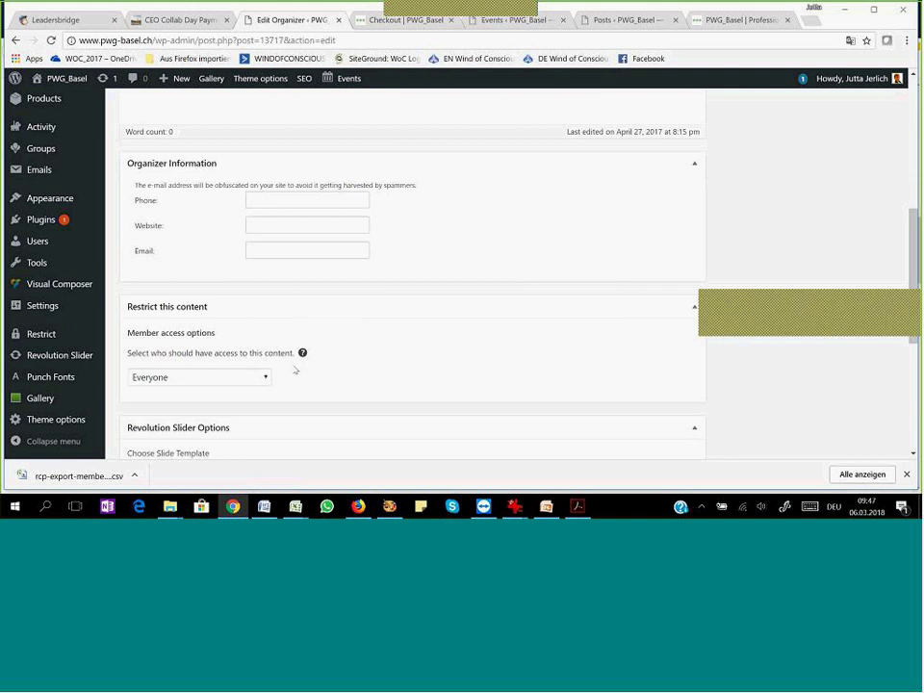
{"action": "scroll", "coordinate": [295, 370], "scroll_direction": "up", "scroll_amount": 5}
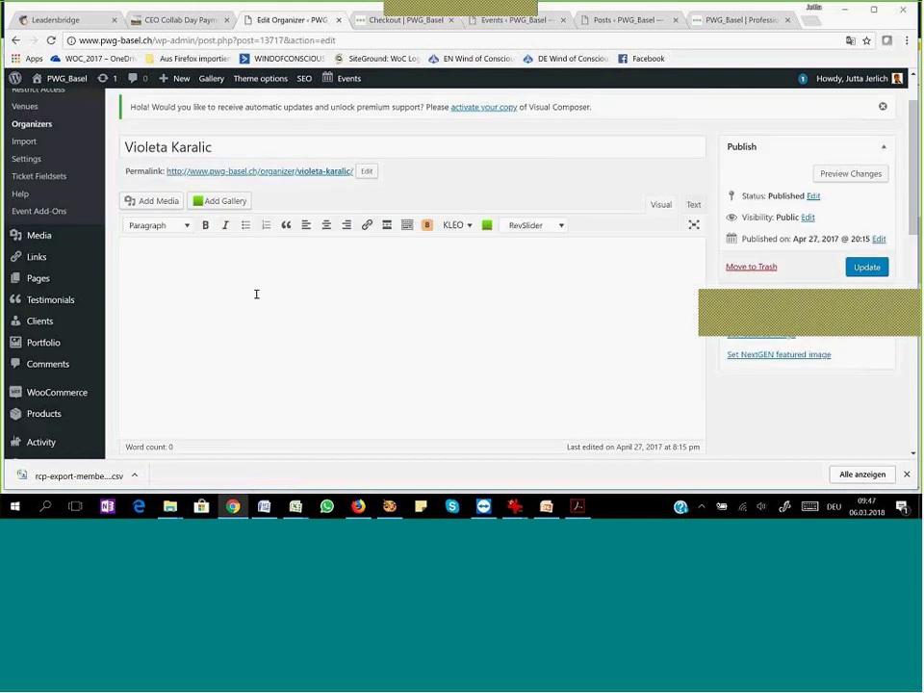
- Leave the organizer entry, open the Events Settings and look through the General settings
{"action": "scroll", "coordinate": [211, 315], "scroll_direction": "up", "scroll_amount": 1}
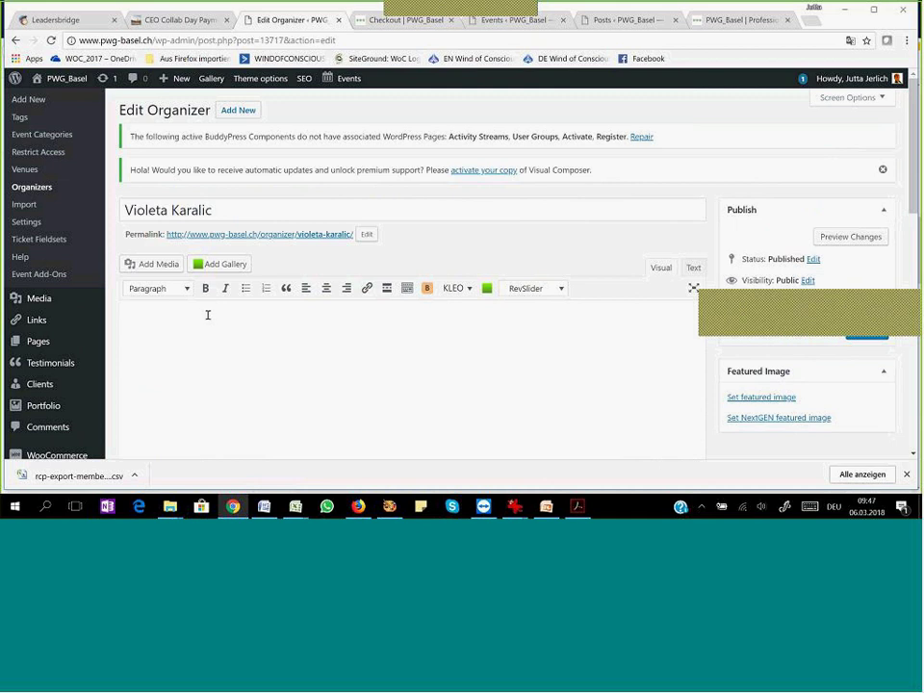
{"action": "left_click", "coordinate": [27, 223]}
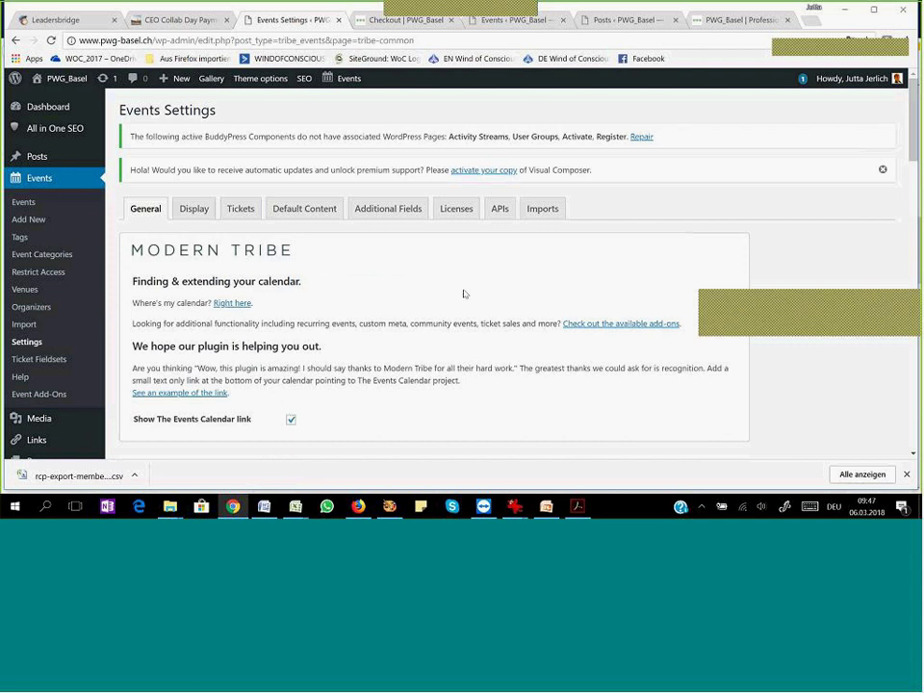
{"action": "scroll", "coordinate": [463, 294], "scroll_direction": "down", "scroll_amount": 5}
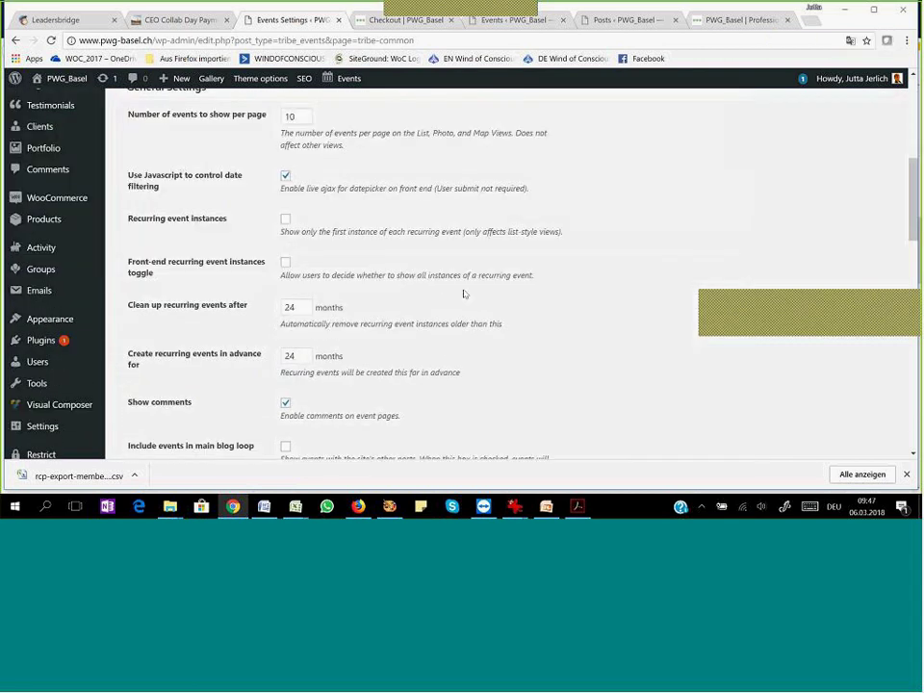
{"action": "scroll", "coordinate": [464, 293], "scroll_direction": "down", "scroll_amount": 4}
{"action": "scroll", "coordinate": [463, 293], "scroll_direction": "up", "scroll_amount": 10}
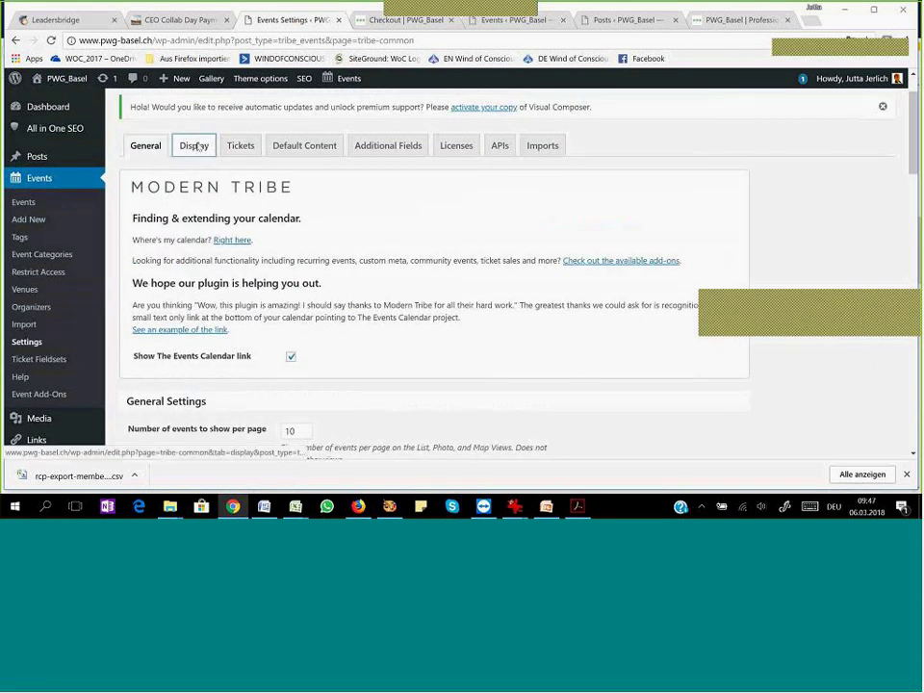
- Open the Display settings for events and examine the template and date format options and the HTML added before and after event content
{"action": "left_click", "coordinate": [196, 146]}
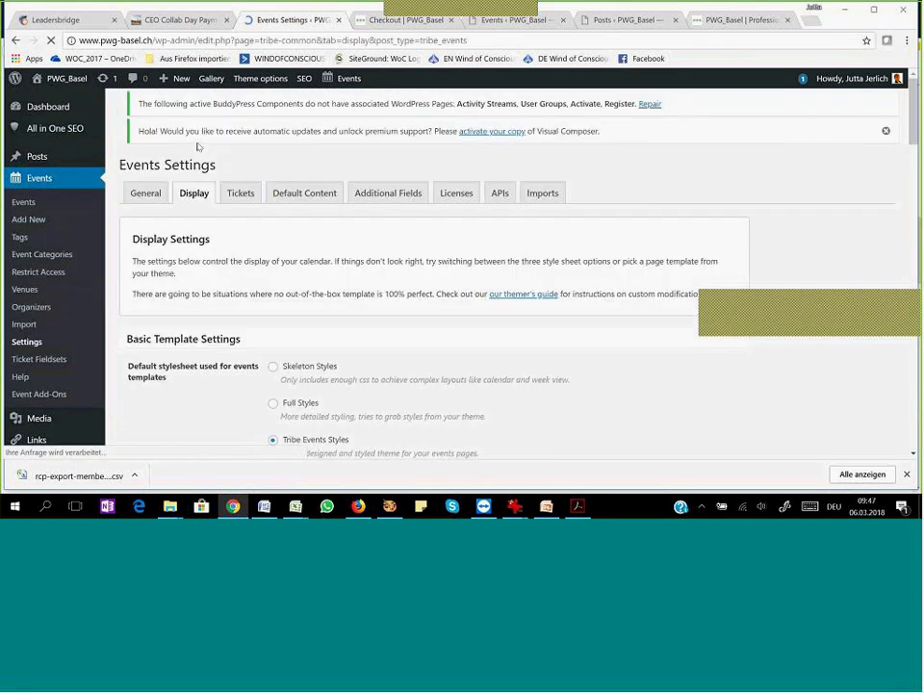
{"action": "scroll", "coordinate": [385, 279], "scroll_direction": "down", "scroll_amount": 1}
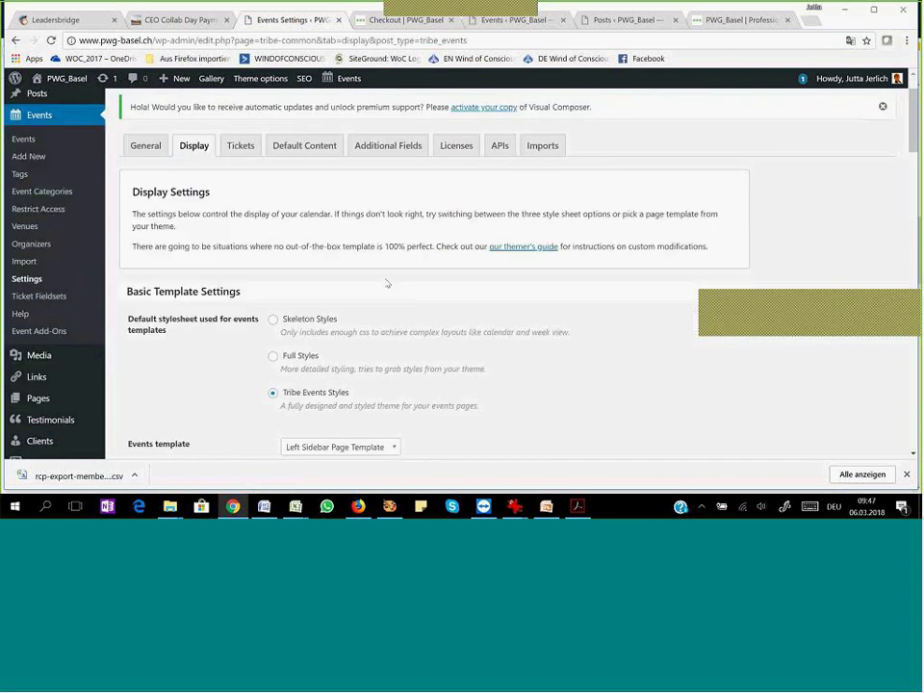
{"action": "scroll", "coordinate": [387, 283], "scroll_direction": "down", "scroll_amount": 6}
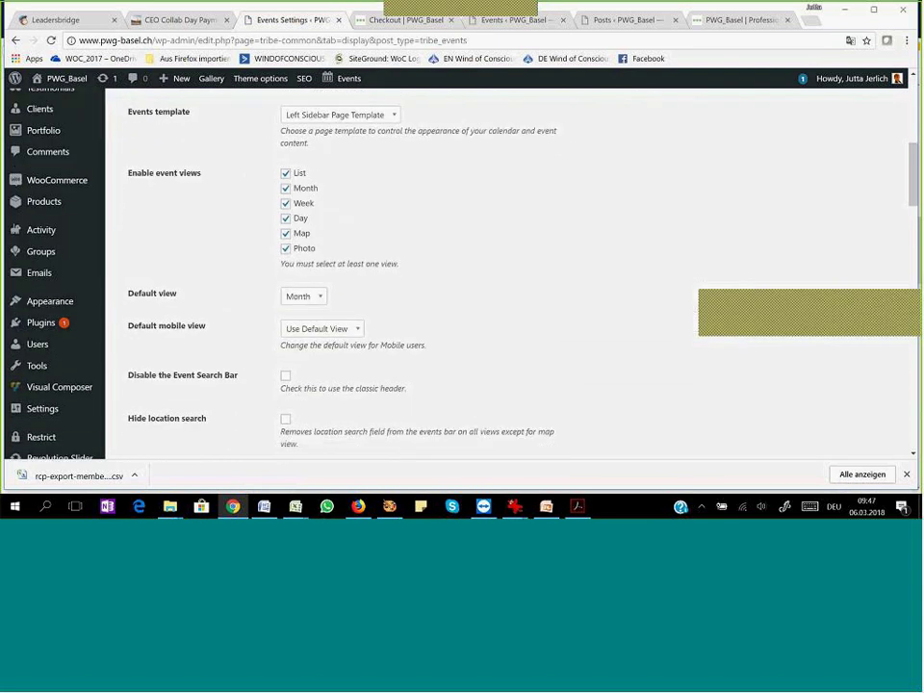
{"action": "scroll", "coordinate": [387, 283], "scroll_direction": "down", "scroll_amount": 8}
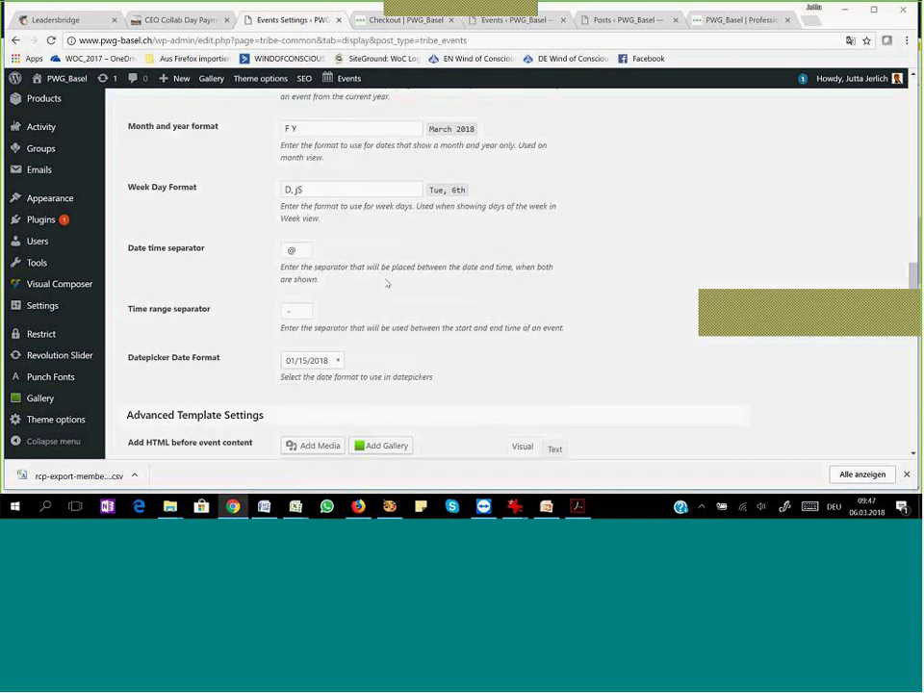
{"action": "scroll", "coordinate": [386, 283], "scroll_direction": "down", "scroll_amount": 1}
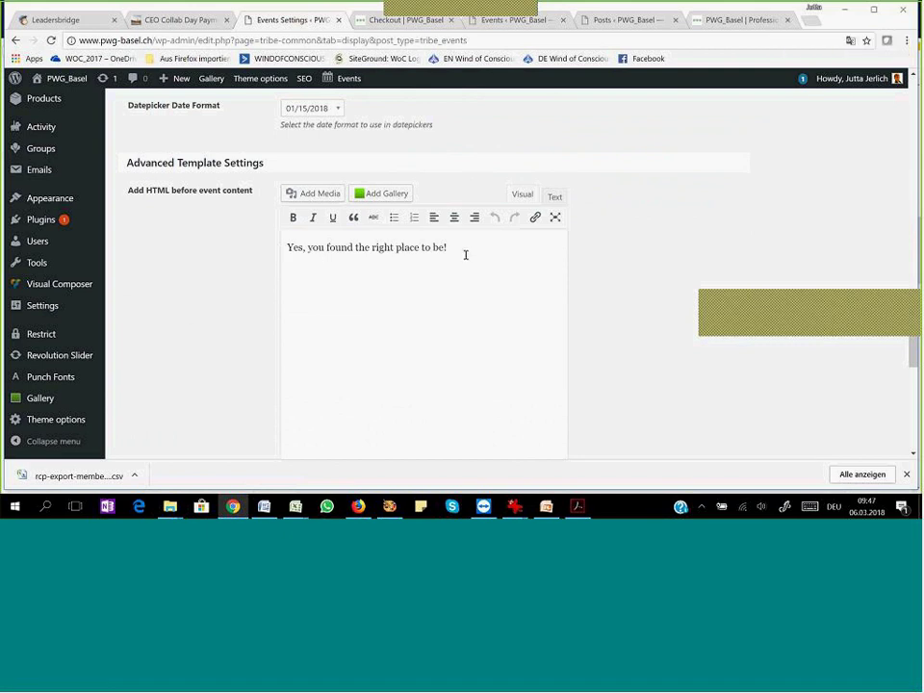
{"action": "scroll", "coordinate": [462, 259], "scroll_direction": "down", "scroll_amount": 3}
{"action": "scroll", "coordinate": [456, 264], "scroll_direction": "down", "scroll_amount": 2}
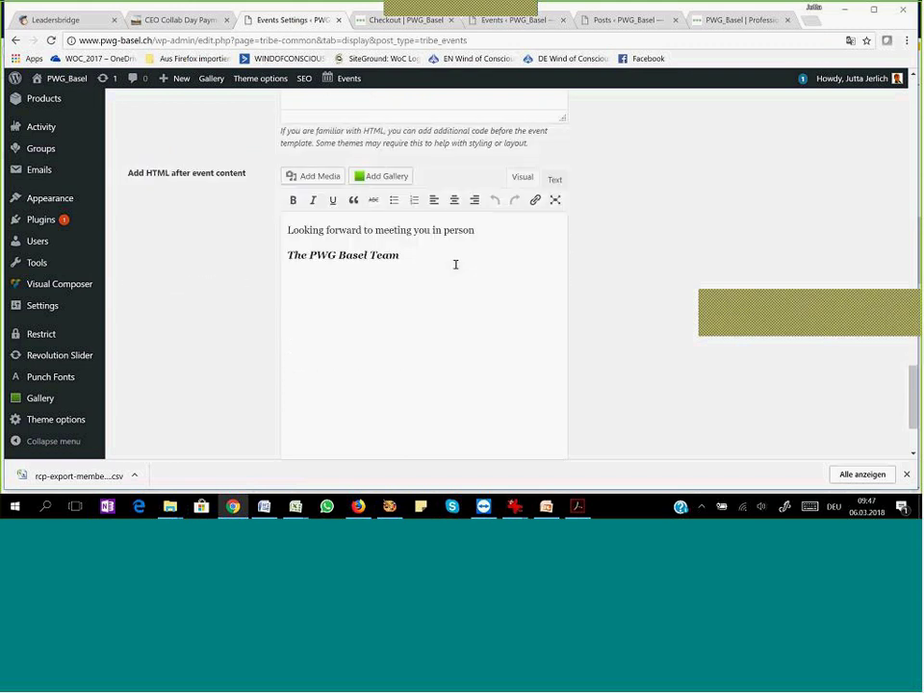
{"action": "scroll", "coordinate": [456, 265], "scroll_direction": "down", "scroll_amount": 2}
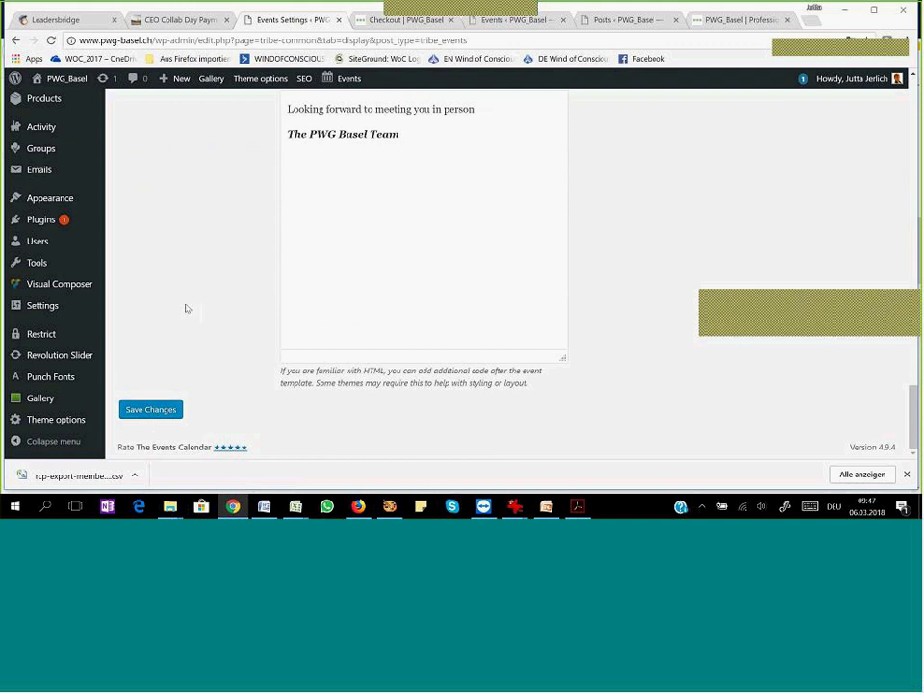
{"action": "scroll", "coordinate": [326, 306], "scroll_direction": "up", "scroll_amount": 2}
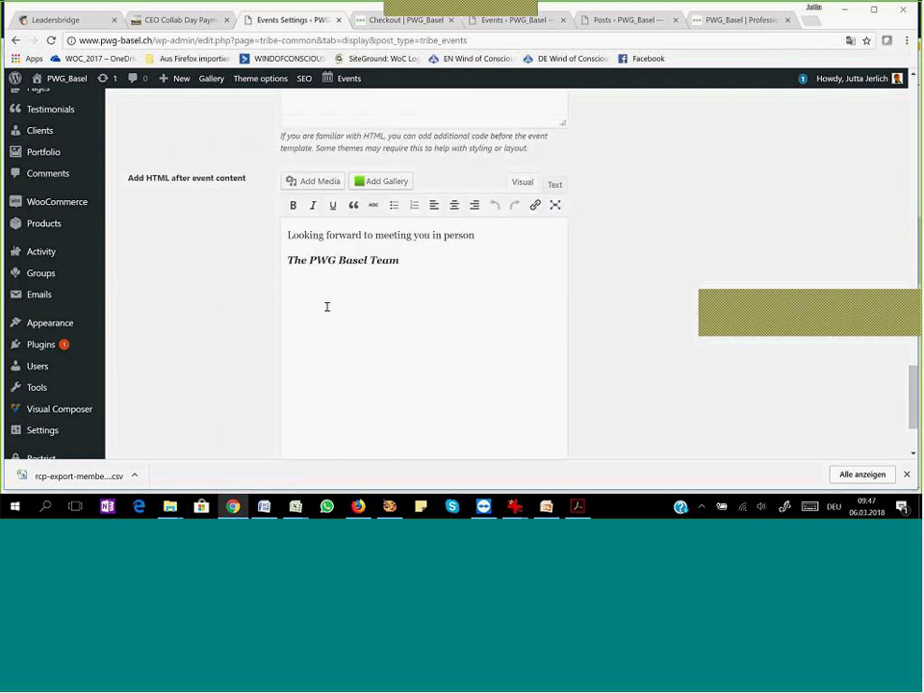
{"action": "scroll", "coordinate": [326, 306], "scroll_direction": "up", "scroll_amount": 10}
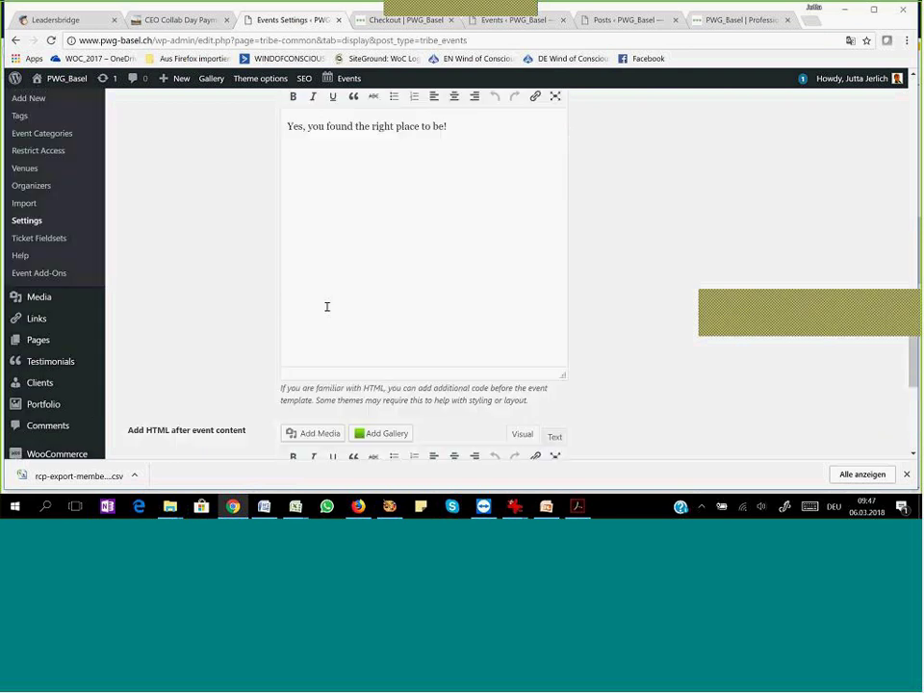
{"action": "scroll", "coordinate": [328, 311], "scroll_direction": "up", "scroll_amount": 8}
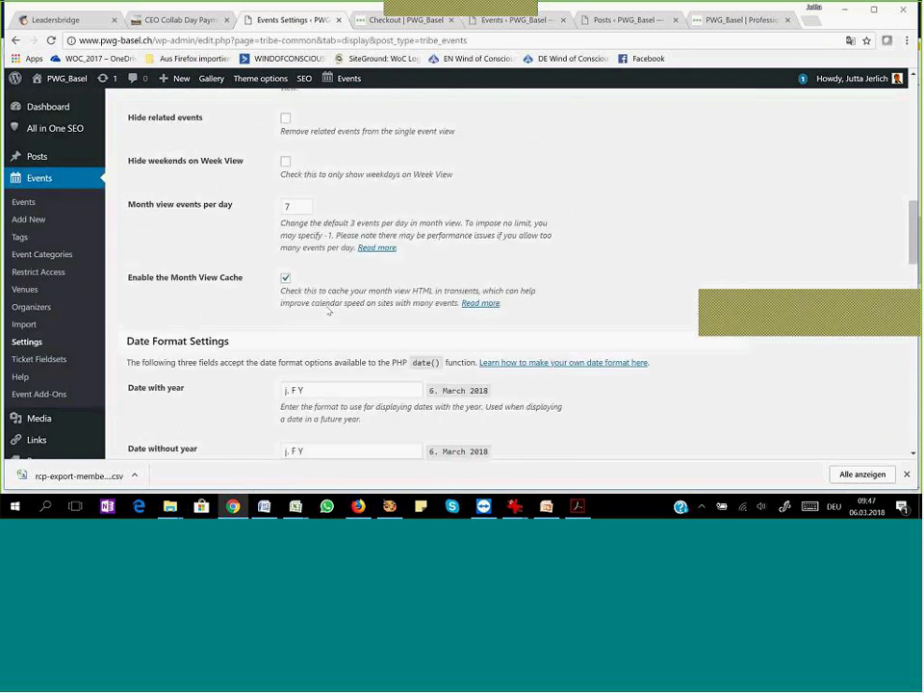
{"action": "scroll", "coordinate": [328, 310], "scroll_direction": "up", "scroll_amount": 2}
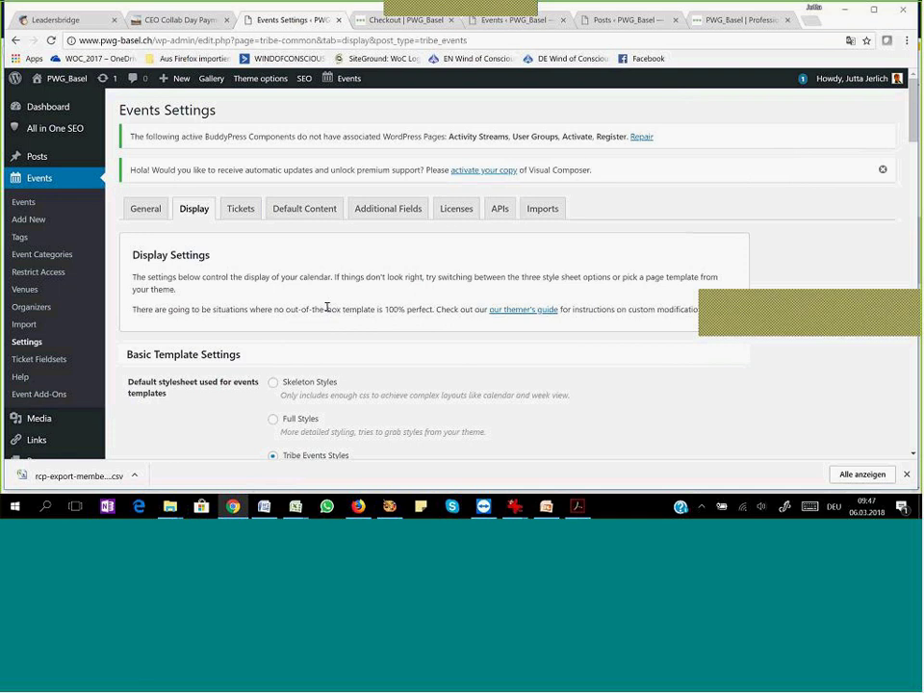
- Return to the overview of all events and look through the first entries
{"action": "left_click", "coordinate": [26, 204]}
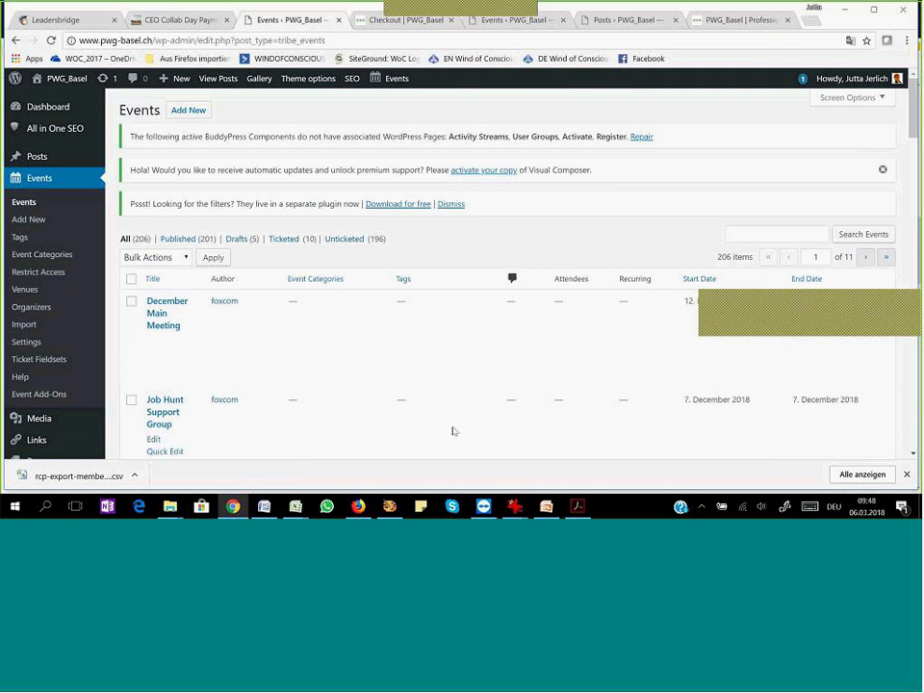
{"action": "scroll", "coordinate": [328, 415], "scroll_direction": "down", "scroll_amount": 1}
{"action": "scroll", "coordinate": [327, 414], "scroll_direction": "down", "scroll_amount": 5}
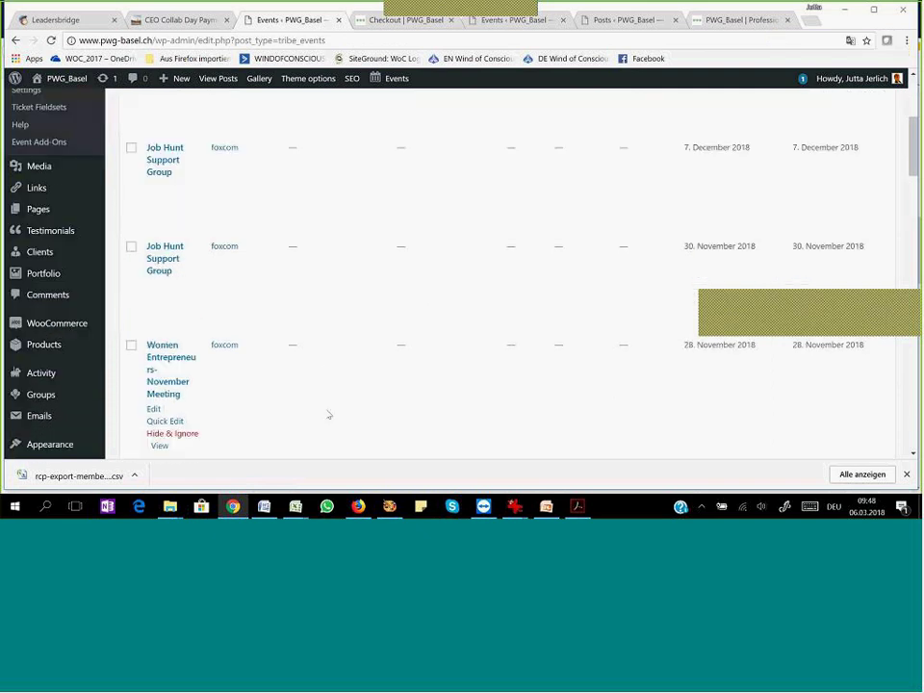
{"action": "scroll", "coordinate": [318, 350], "scroll_direction": "up", "scroll_amount": 3}
{"action": "scroll", "coordinate": [318, 350], "scroll_direction": "up", "scroll_amount": 2}
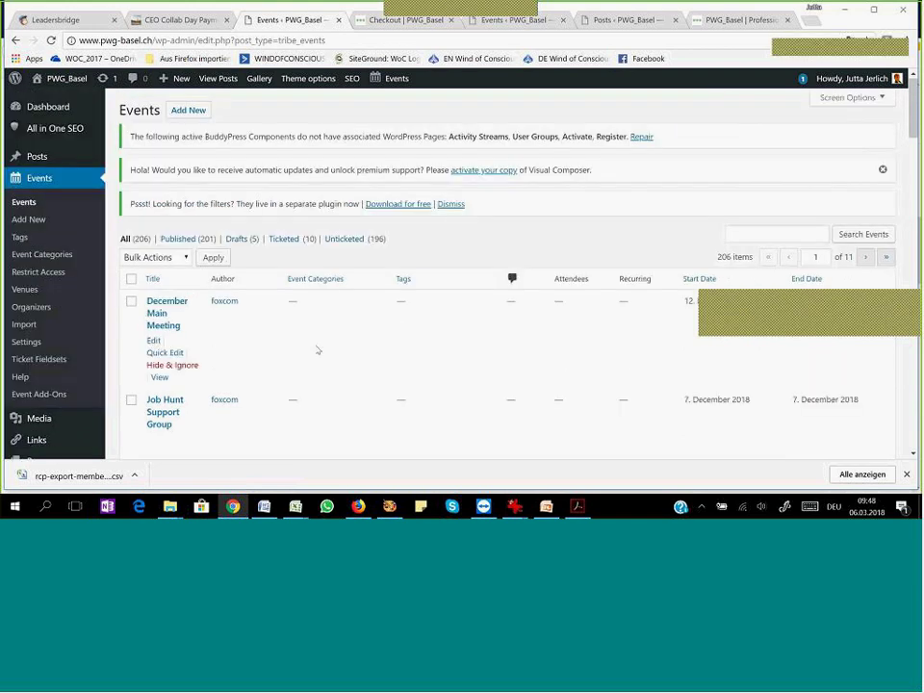